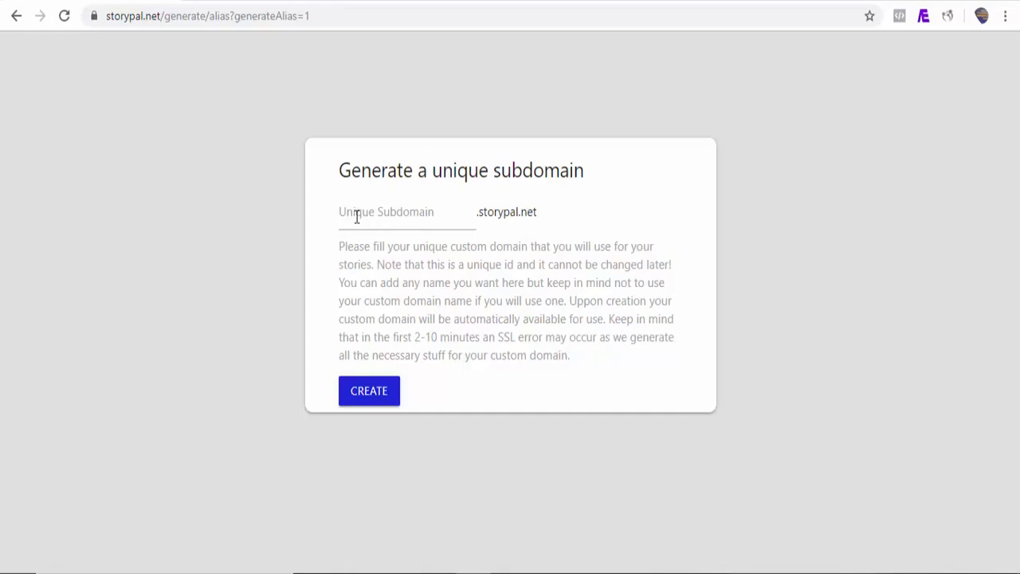
Create the unique subdomain "demo" under storypal.net
type("demo")
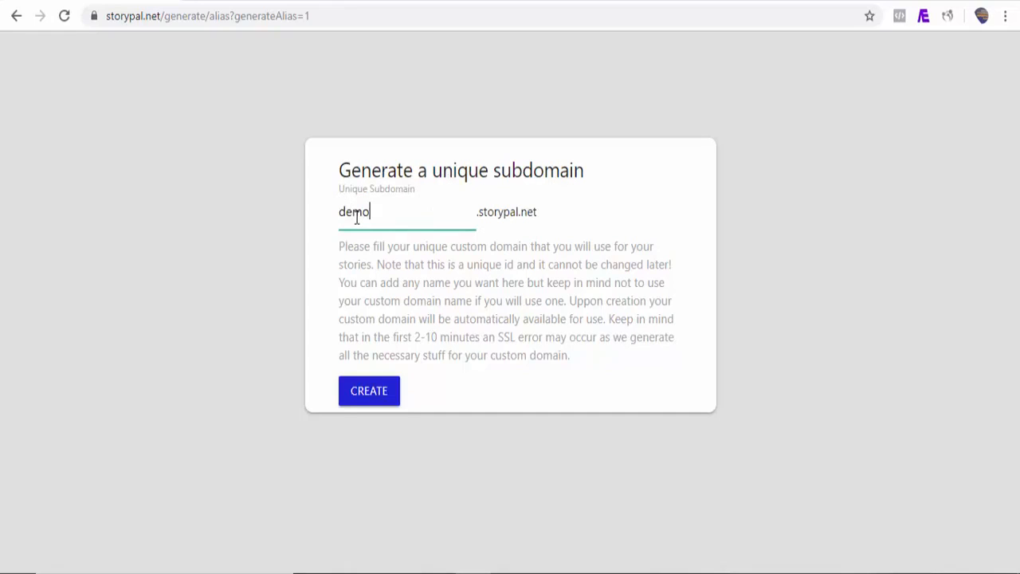
left_click(369, 392)
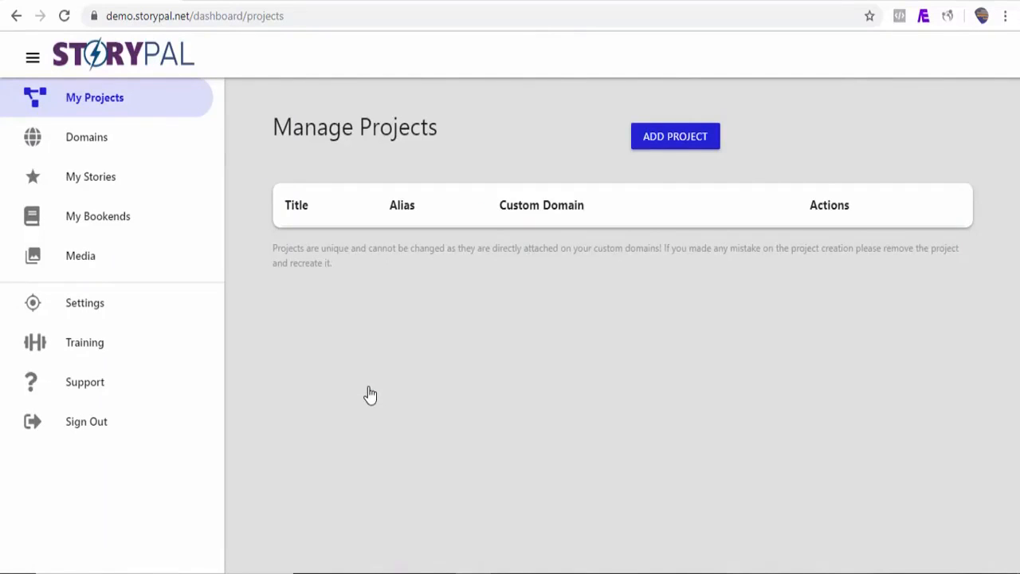
Add a project titled "My First Story" with the alias "demo" and save it
left_click(665, 147)
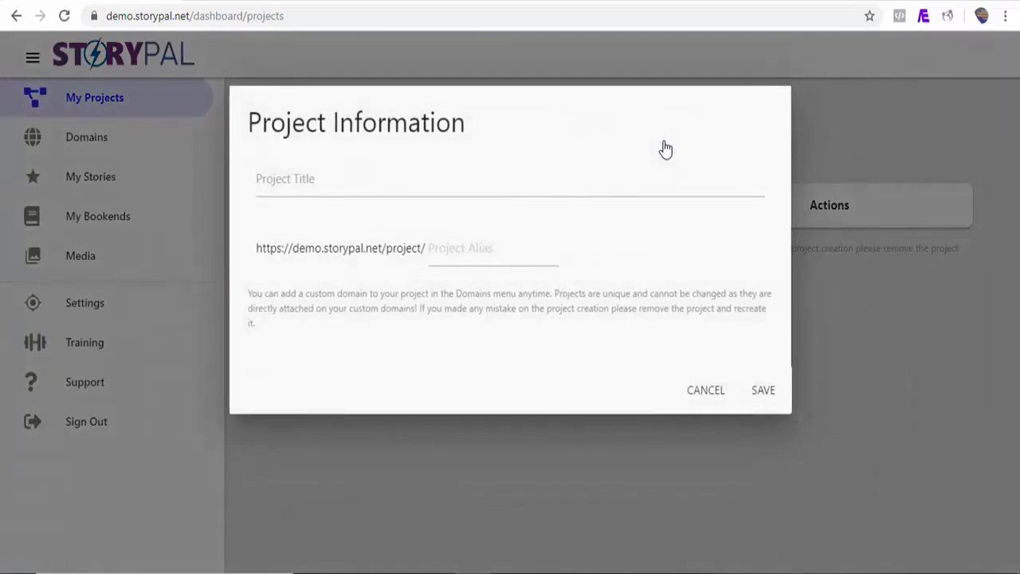
left_click(314, 186)
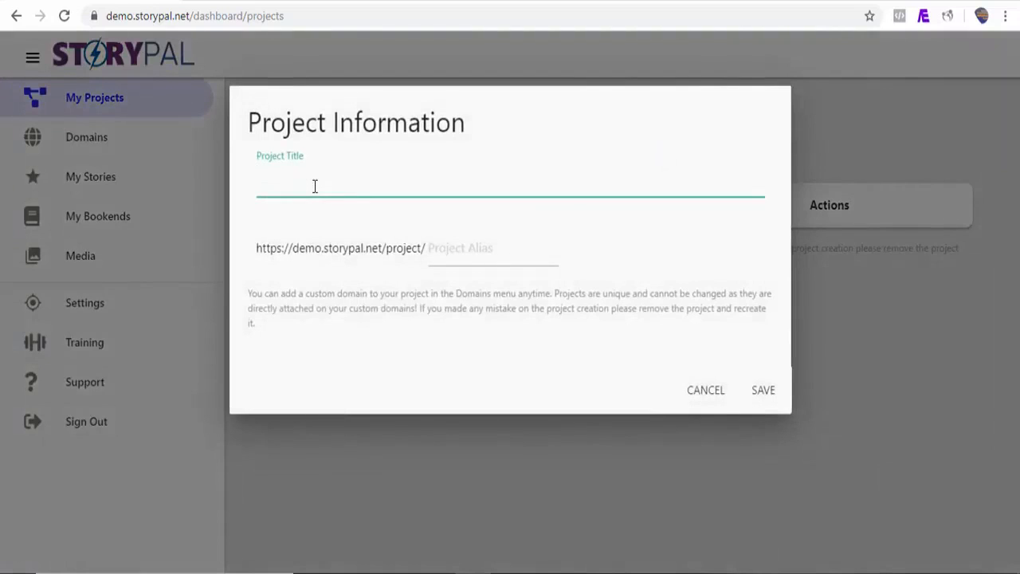
type("My First Stor")
left_click(454, 249)
type("de")
key("BackSpace")
key("BackSpace")
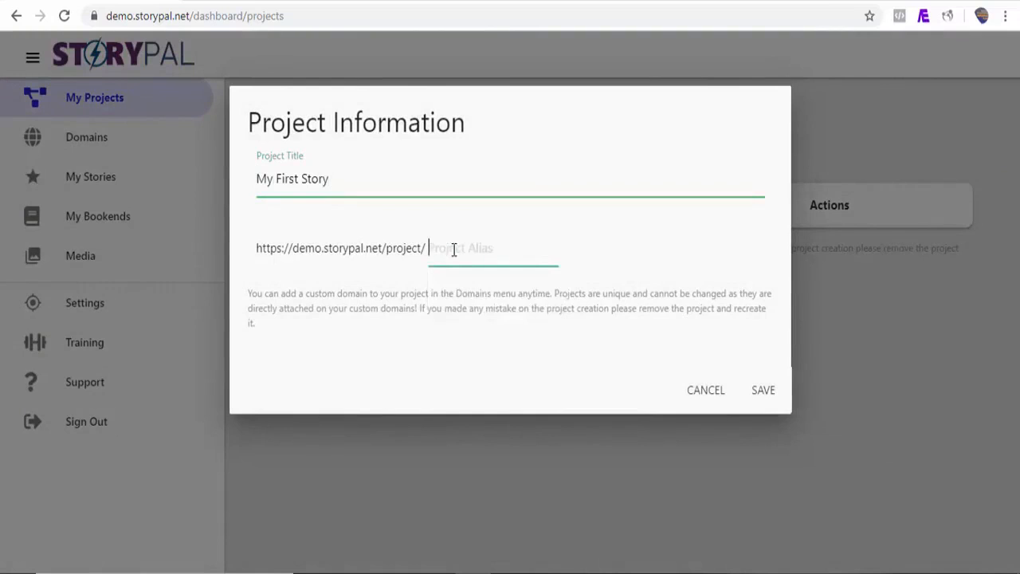
type("demo")
left_click(763, 389)
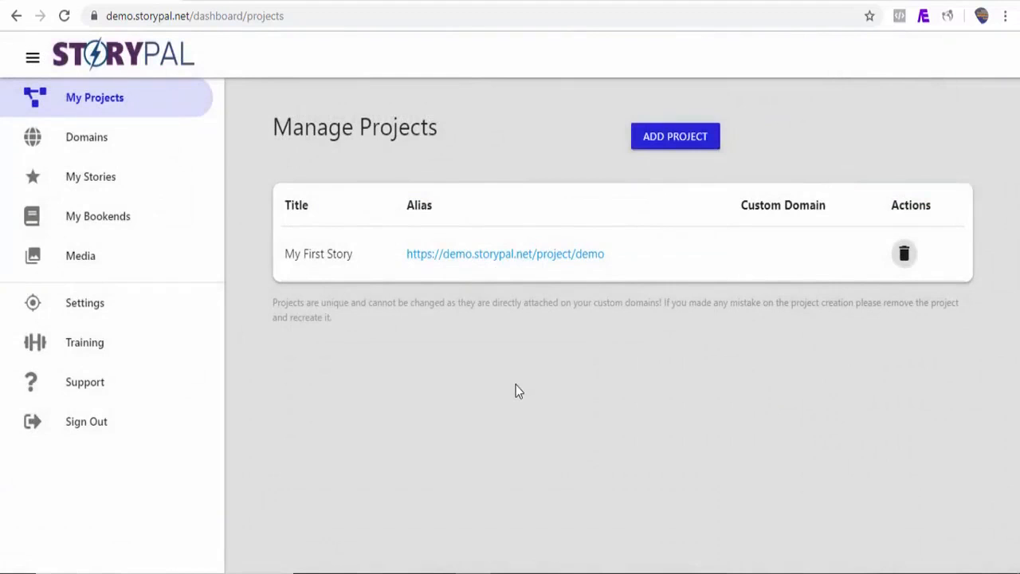
left_click(88, 151)
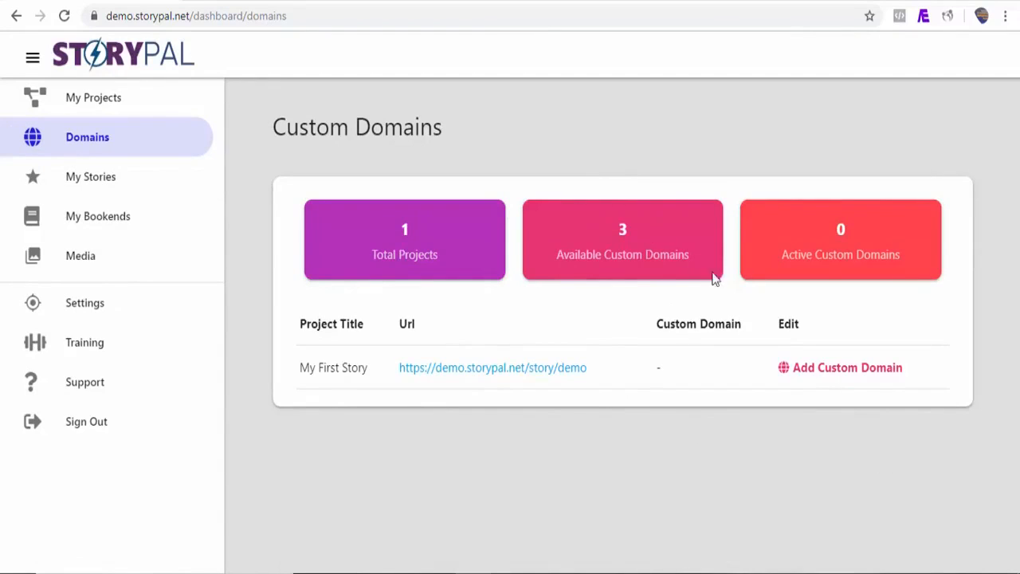
left_click(827, 376)
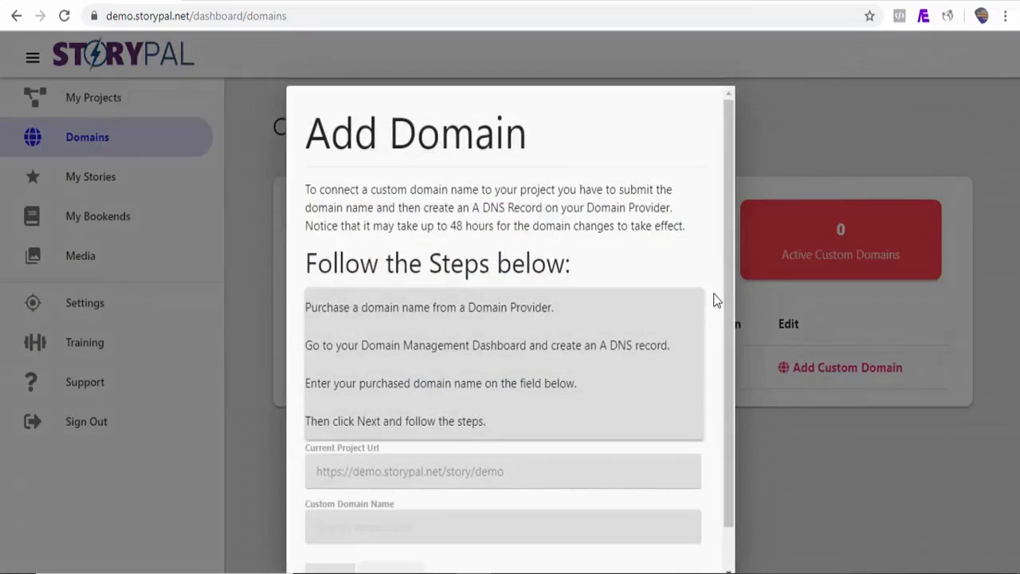
left_click_drag(727, 299, 722, 354)
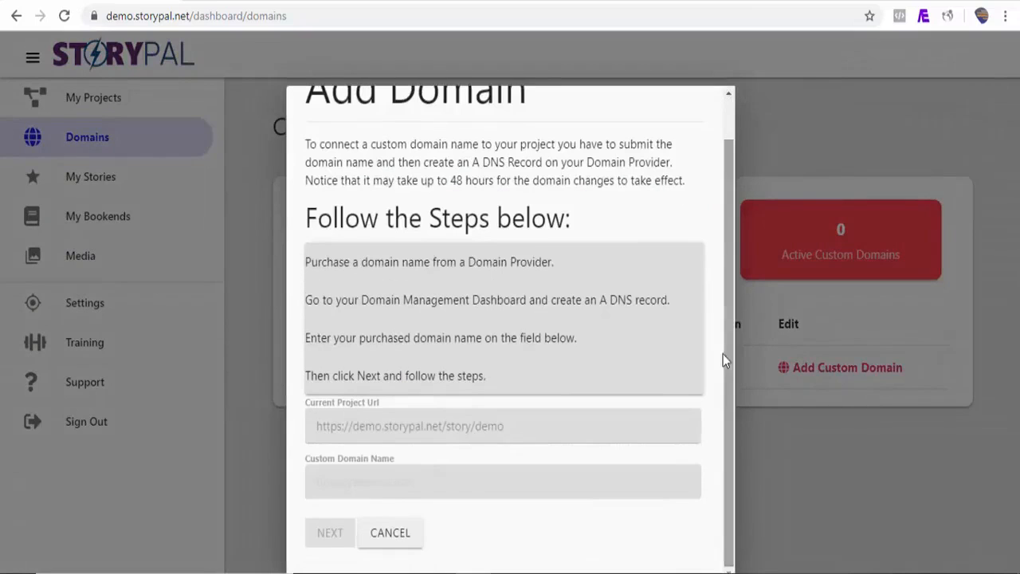
left_click(372, 483)
type("https")
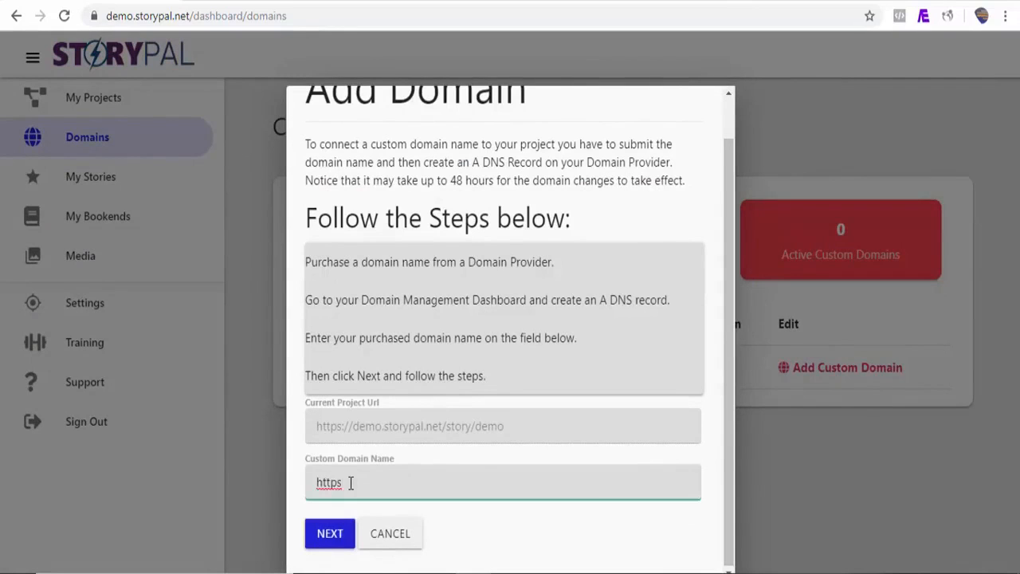
type("://demo.storypal.io")
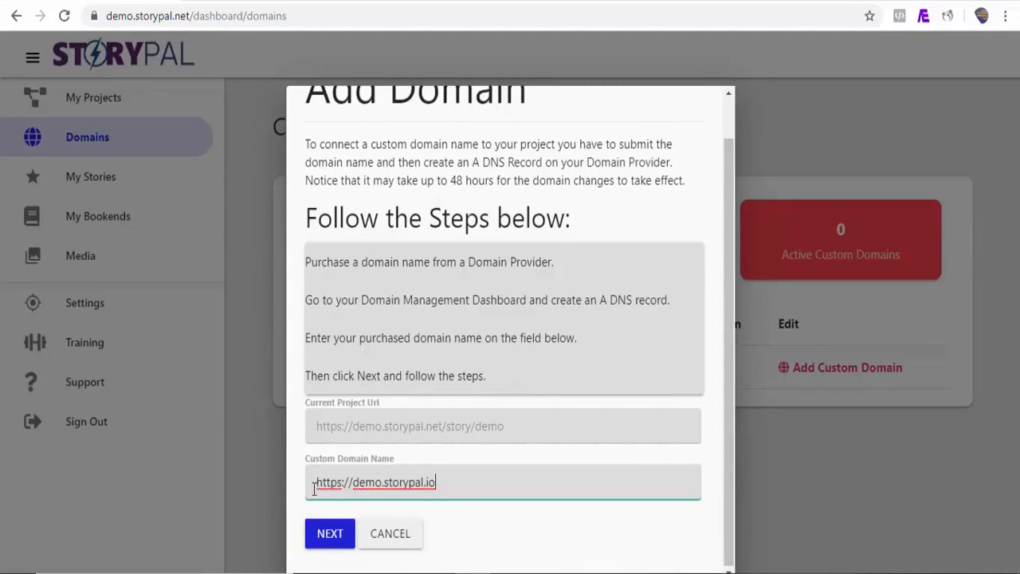
left_click(329, 534)
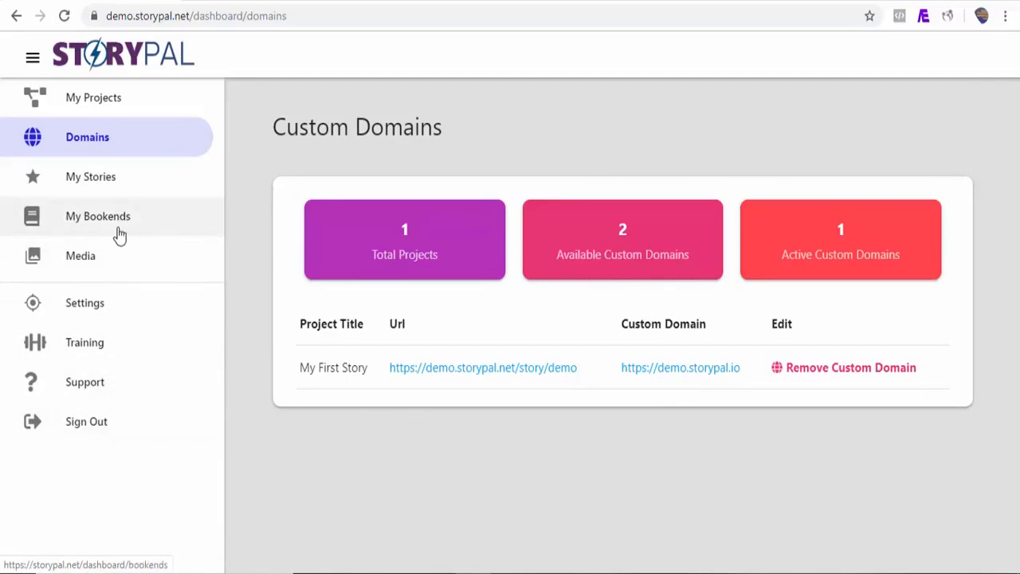
Start a new story and add a Custom story page to it
left_click(94, 185)
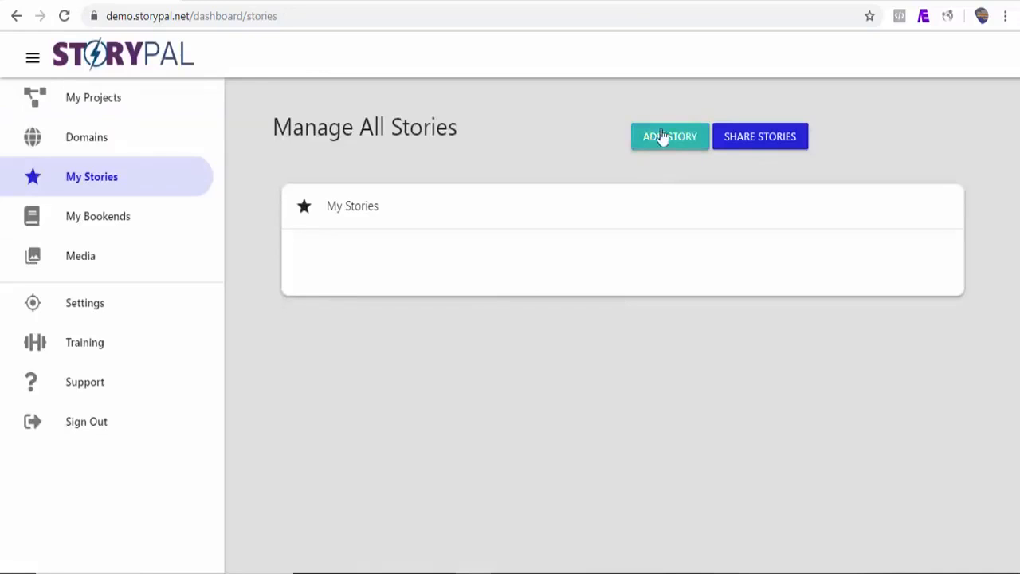
left_click(668, 149)
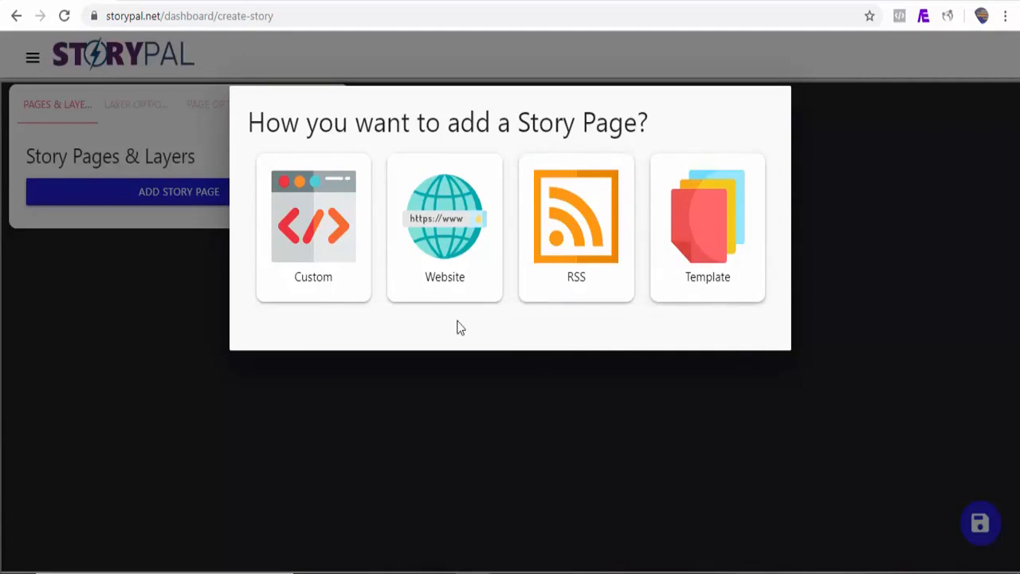
left_click(321, 272)
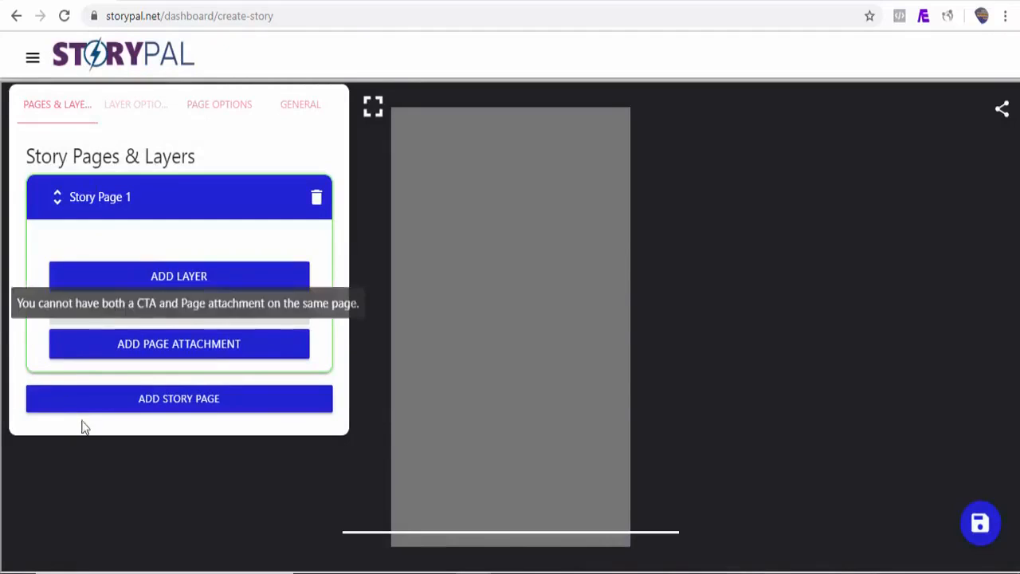
left_click(188, 405)
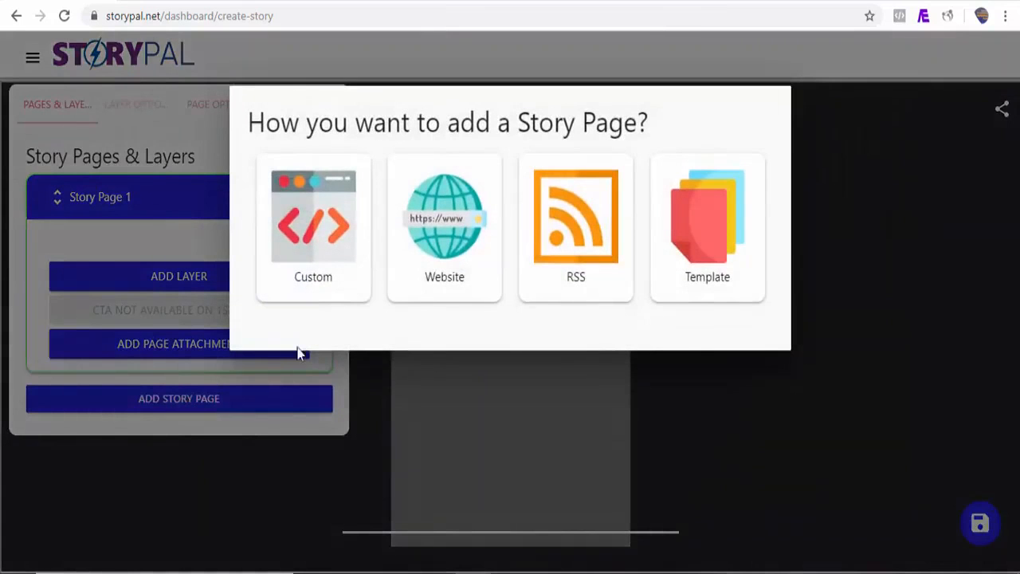
left_click(335, 255)
Add a Heading layer to Story Page 1
left_click(180, 280)
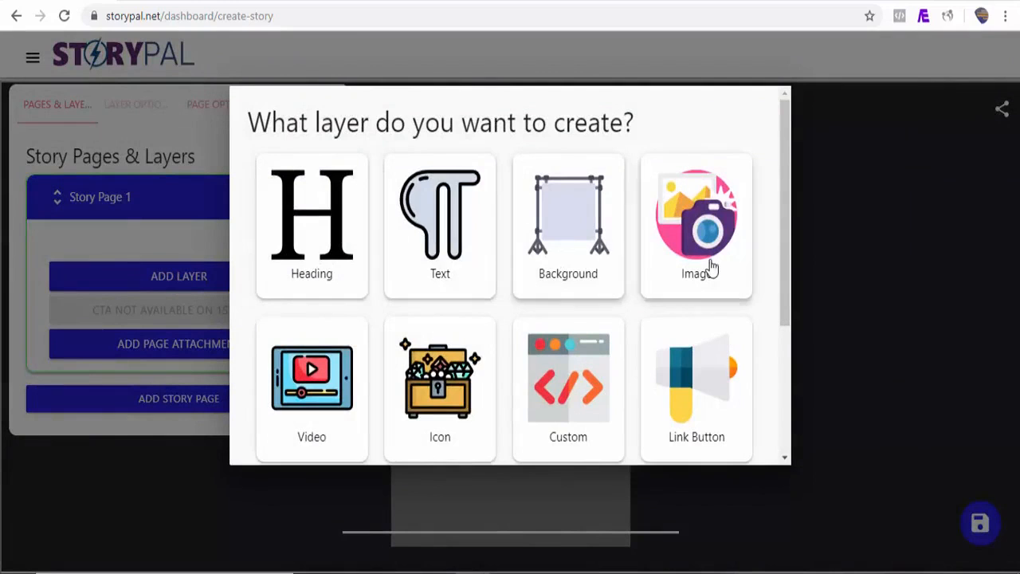
scroll(335, 319, "down", 1)
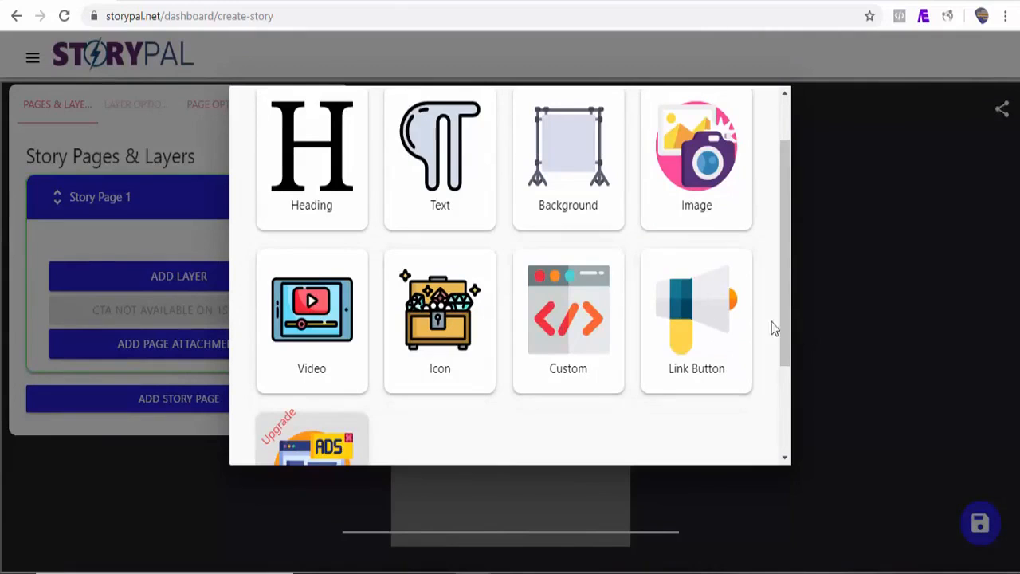
left_click_drag(789, 336, 786, 365)
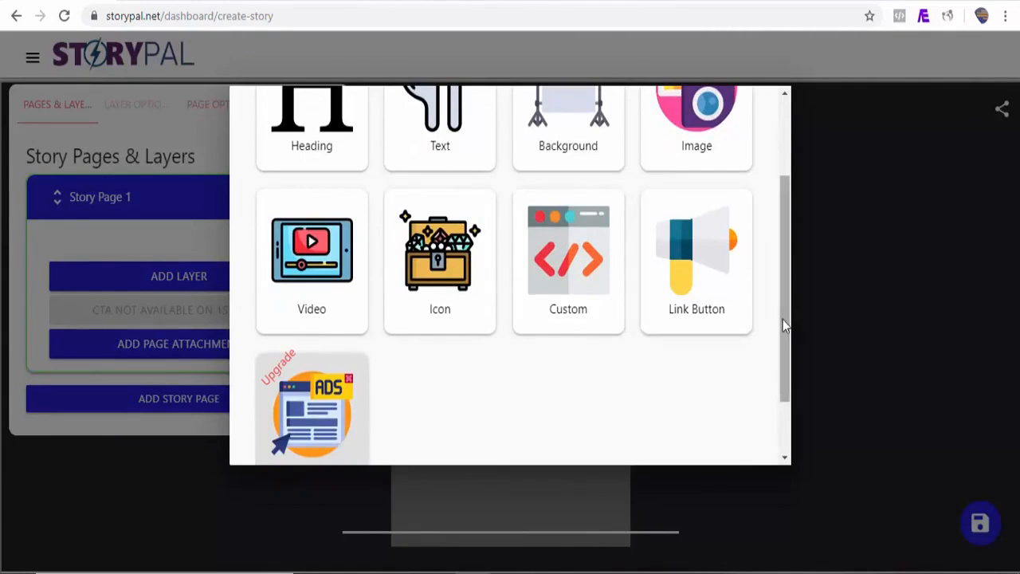
left_click_drag(785, 324, 781, 233)
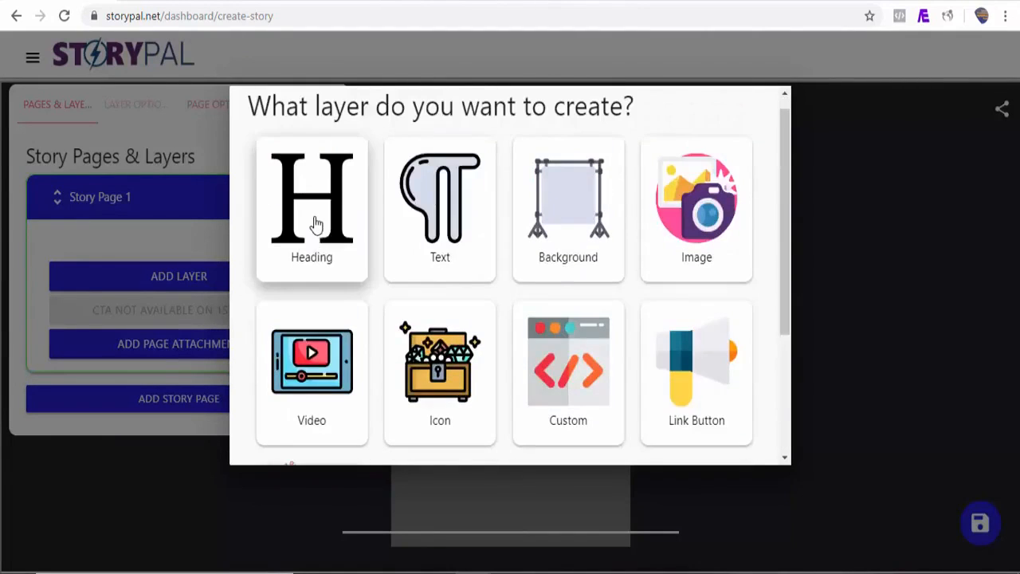
left_click(314, 228)
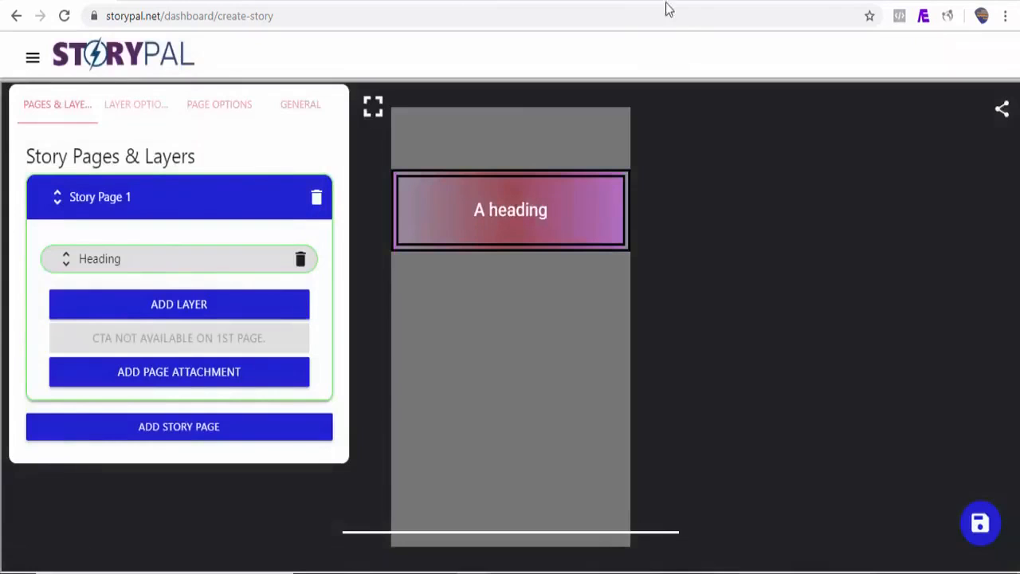
Copy the title "What Exactly Is Google AMP Story?" from the blog article and use it as the heading layer's text
left_click(694, 4)
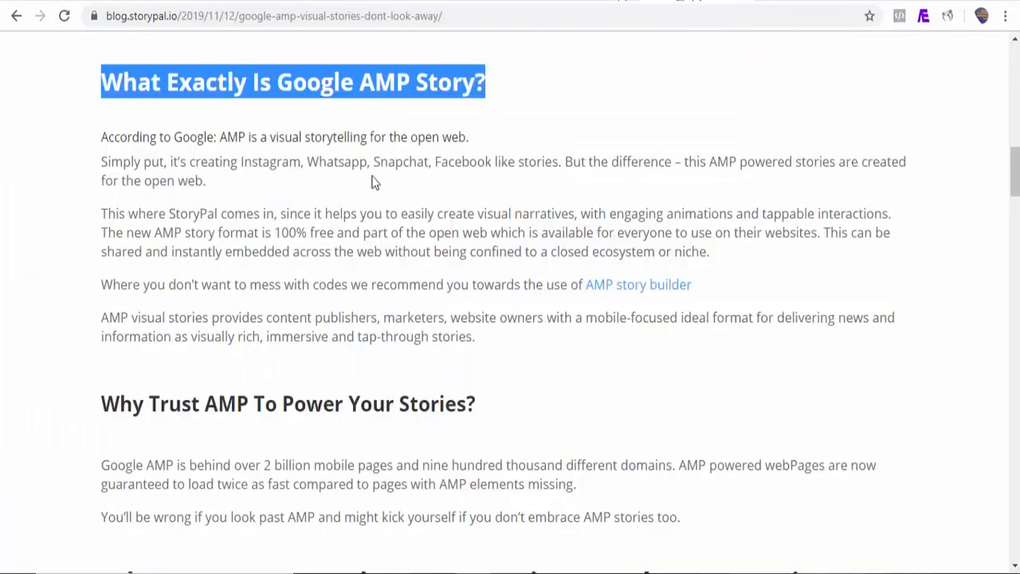
left_click(349, 130)
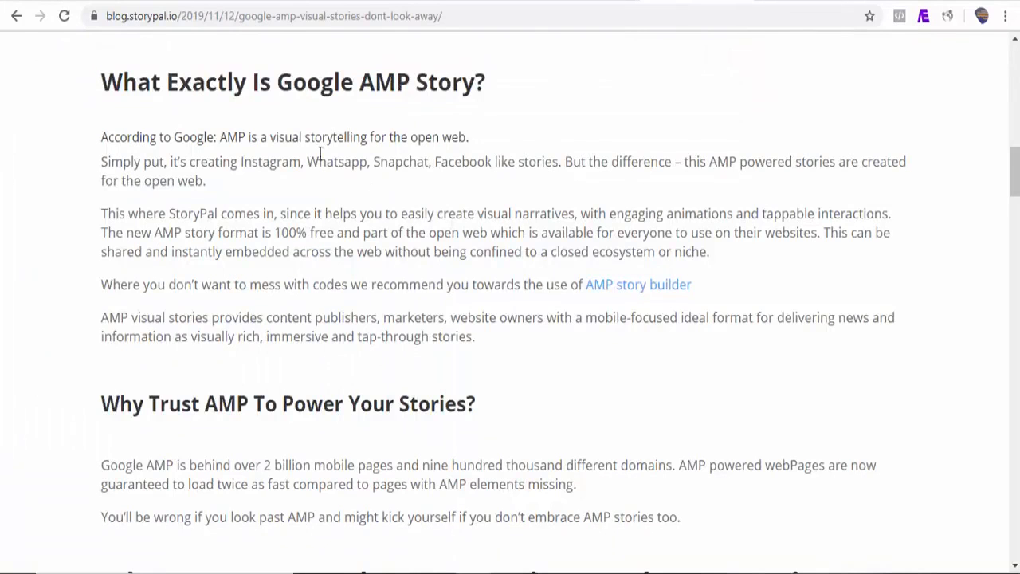
left_click_drag(491, 84, 121, 83)
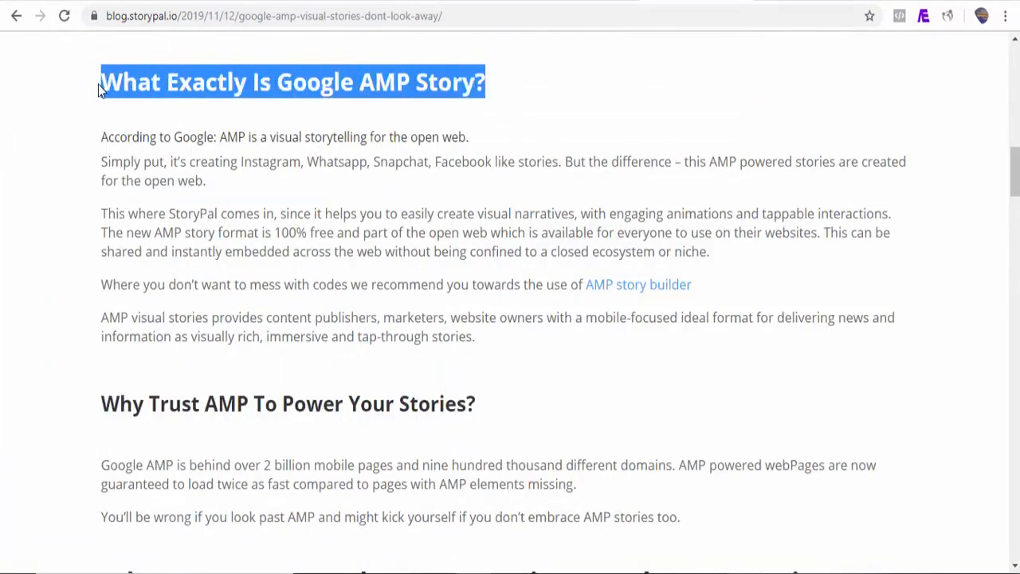
left_click(80, 1)
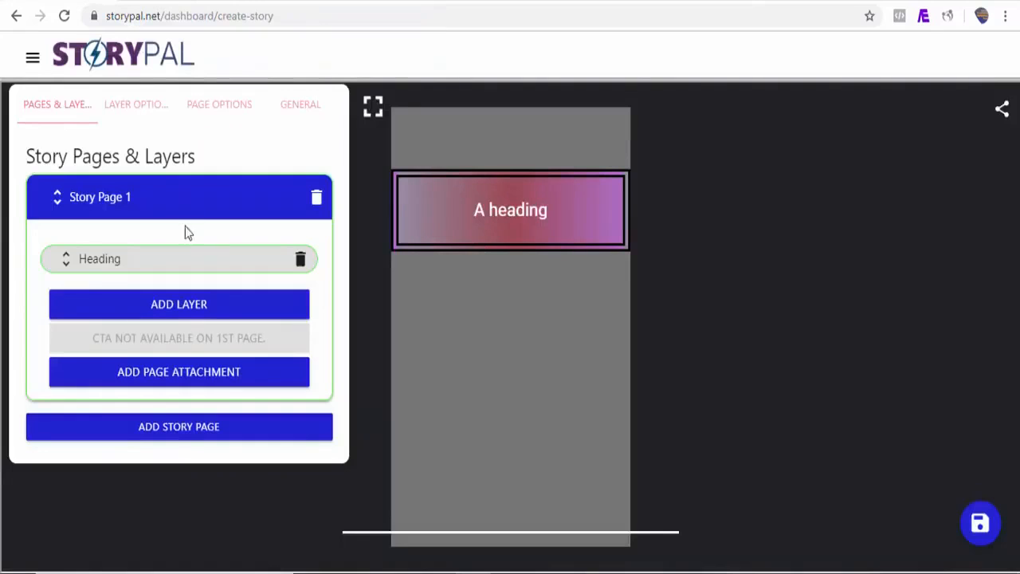
left_click(132, 109)
triple_click(140, 212)
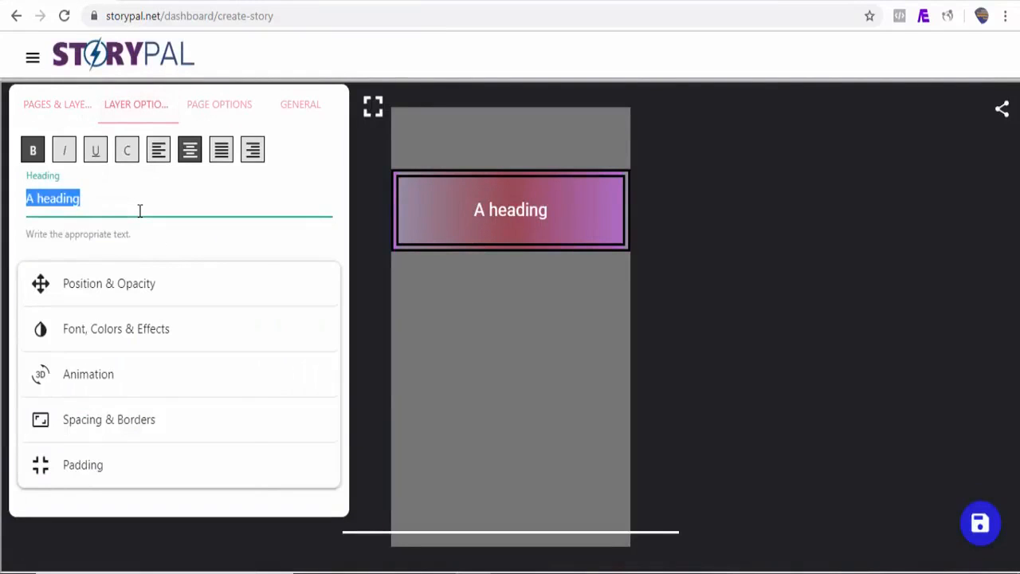
type("What Exactly Is Google AMP Story?")
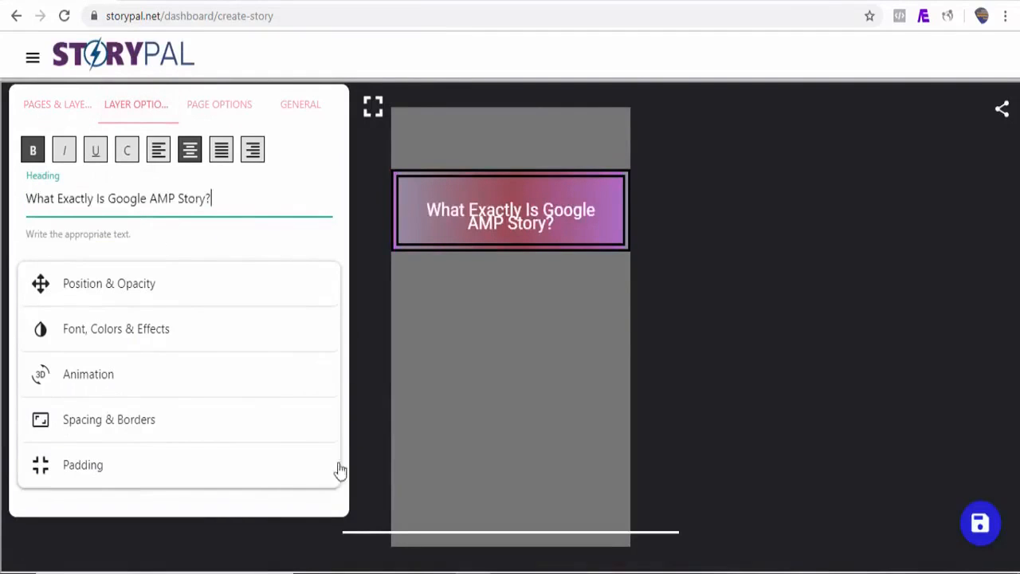
Set the heading's line height to 3.5rem and stretch its box downward to fit both lines of the title
left_click(167, 426)
left_click_drag(338, 266, 339, 361)
left_click_drag(73, 367, 96, 368)
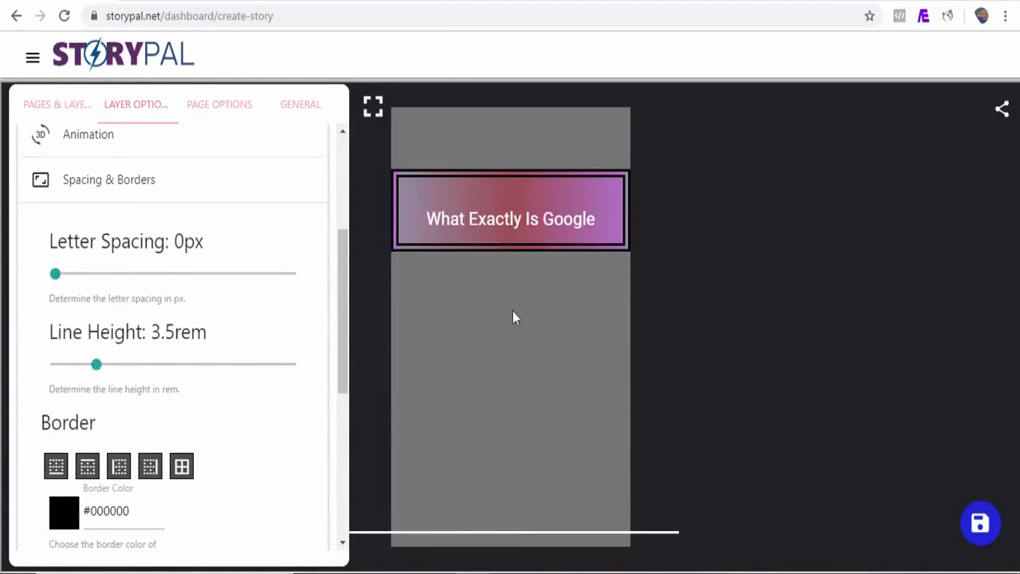
left_click(518, 237)
left_click_drag(516, 248, 517, 295)
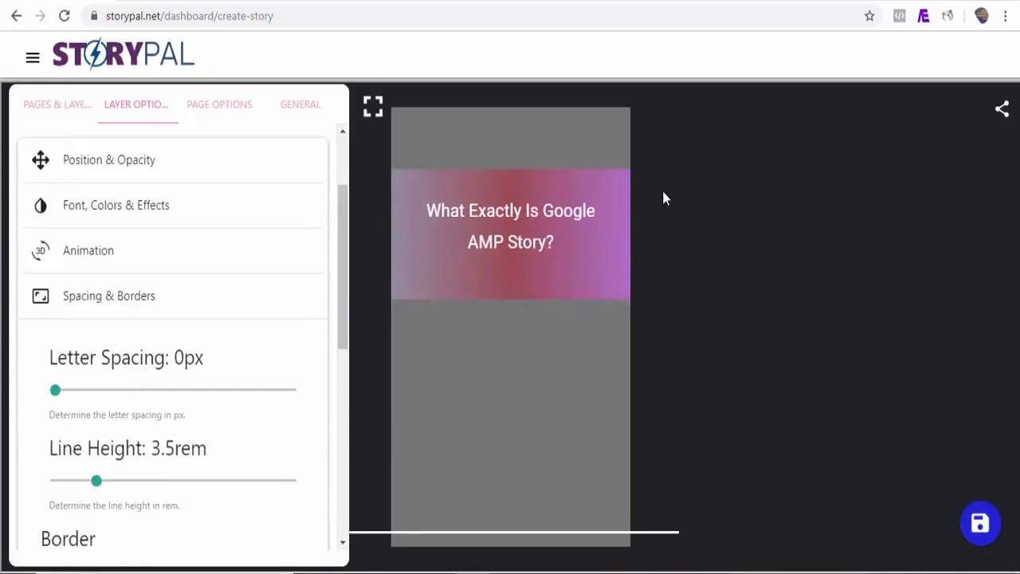
Add a Text layer to Story Page 1 below the heading
left_click_drag(470, 137, 105, 131)
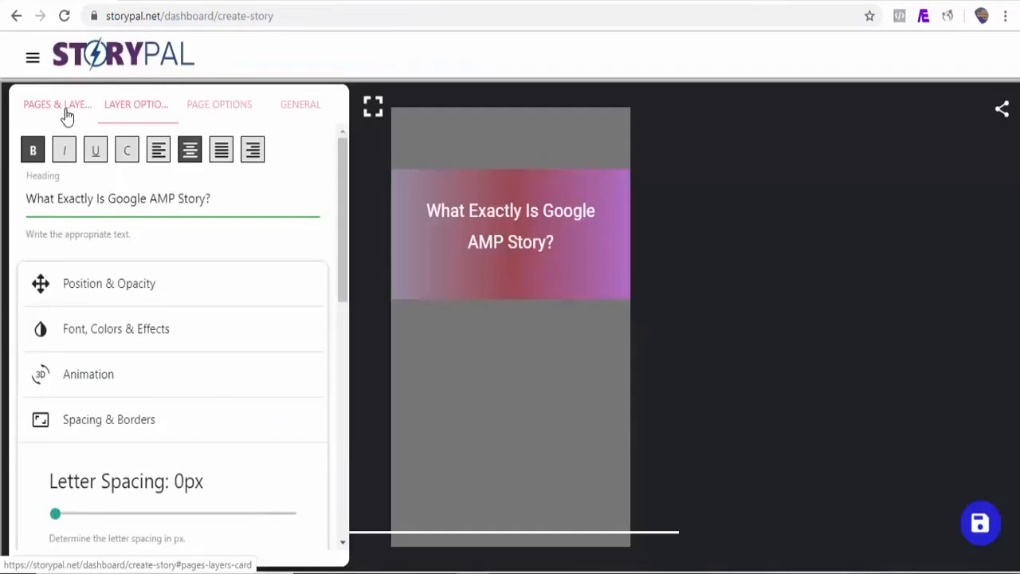
left_click(62, 107)
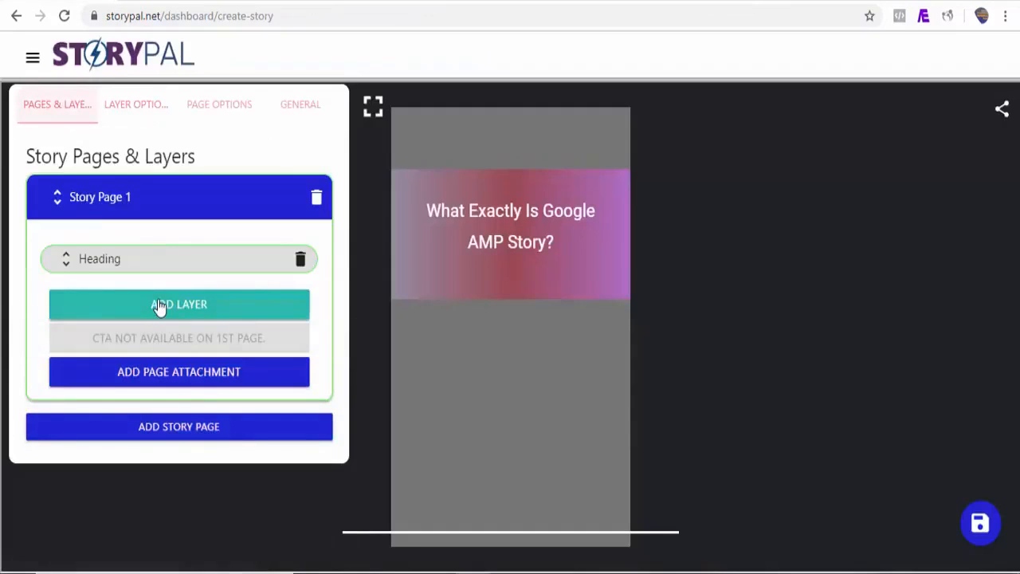
left_click(161, 309)
left_click(447, 223)
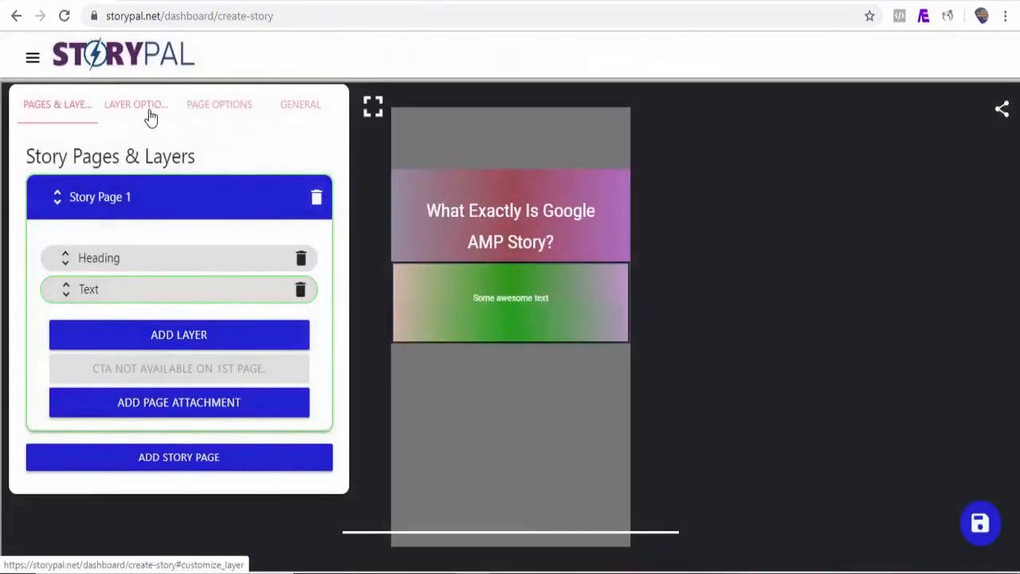
Set the text layer's wording to "According to Google: AMP is a visual storytelling for the open web." and remove its background color
left_click(140, 106)
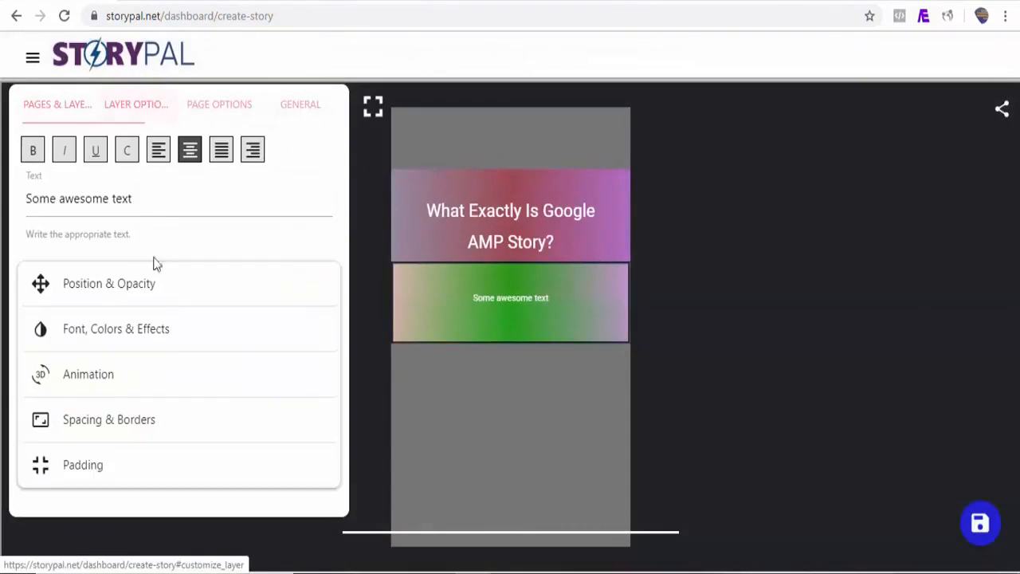
triple_click(136, 205)
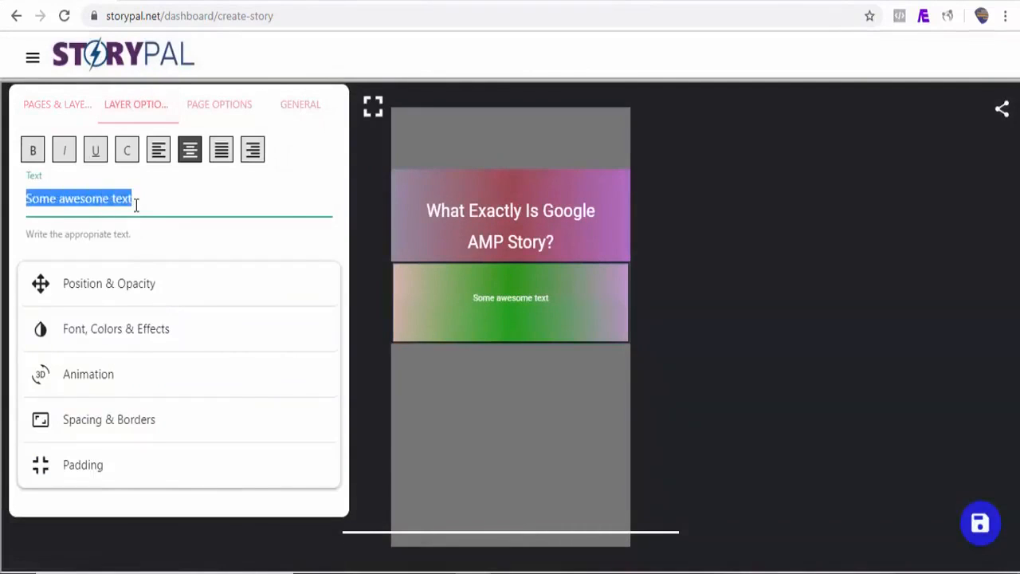
type("According to Google: AMP is a visual storytelling for the open web.")
left_click(204, 329)
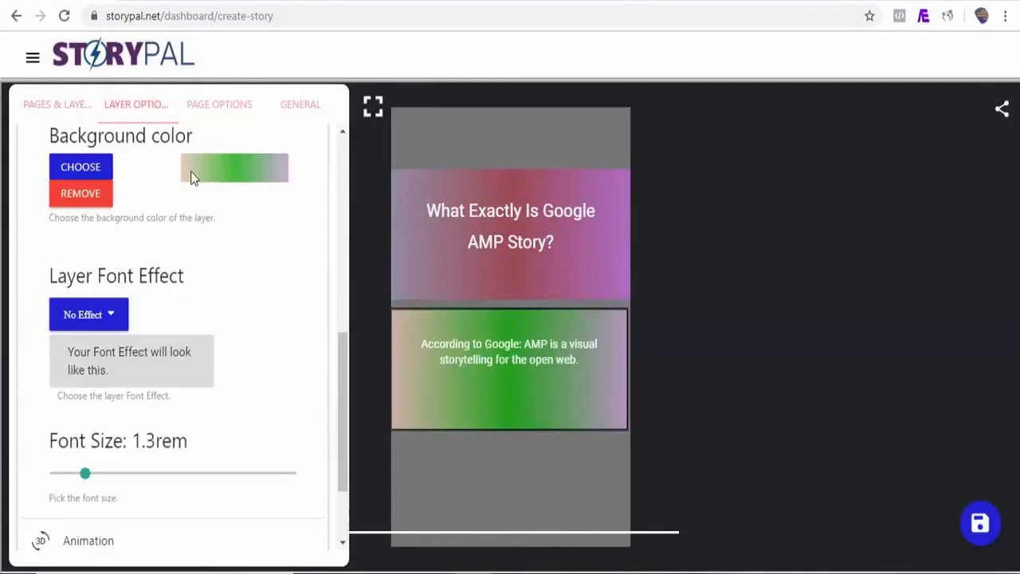
left_click(73, 203)
Search StoryPal's video library for "google" and set the video tagged "android, icons, samsung" as Story Page 1's background video
left_click(219, 114)
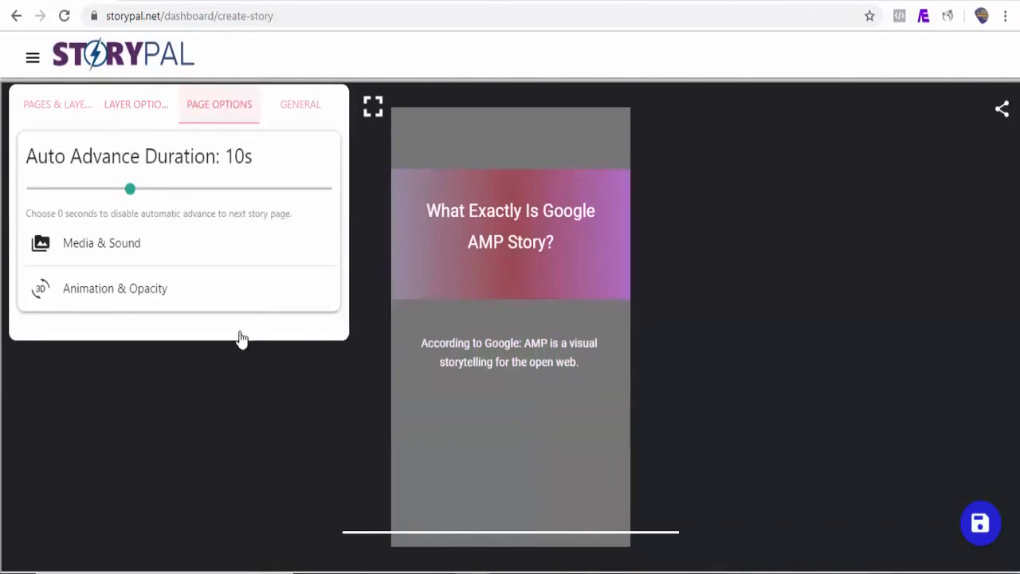
left_click(112, 246)
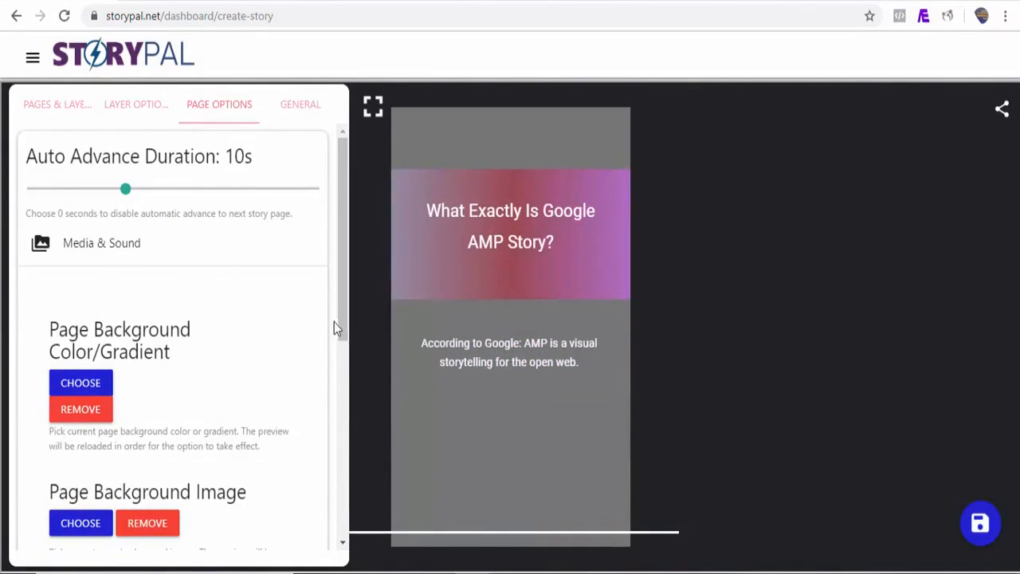
left_click_drag(341, 326, 288, 398)
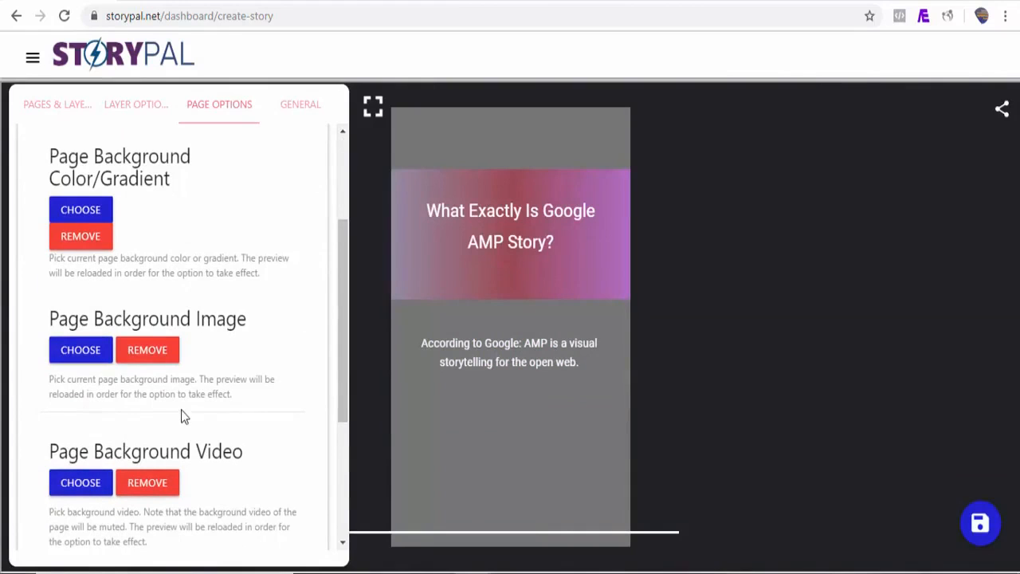
left_click(84, 484)
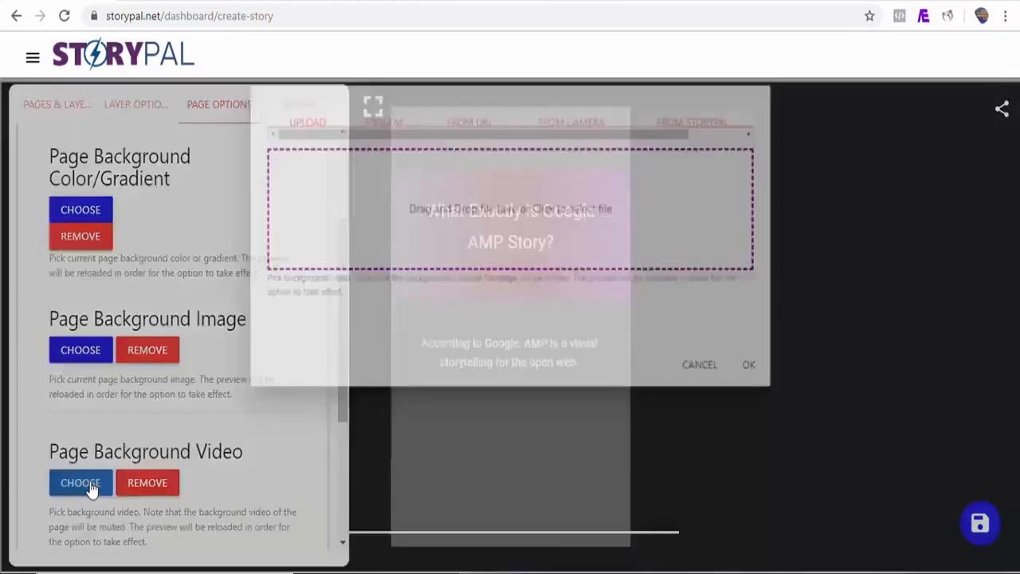
left_click(708, 128)
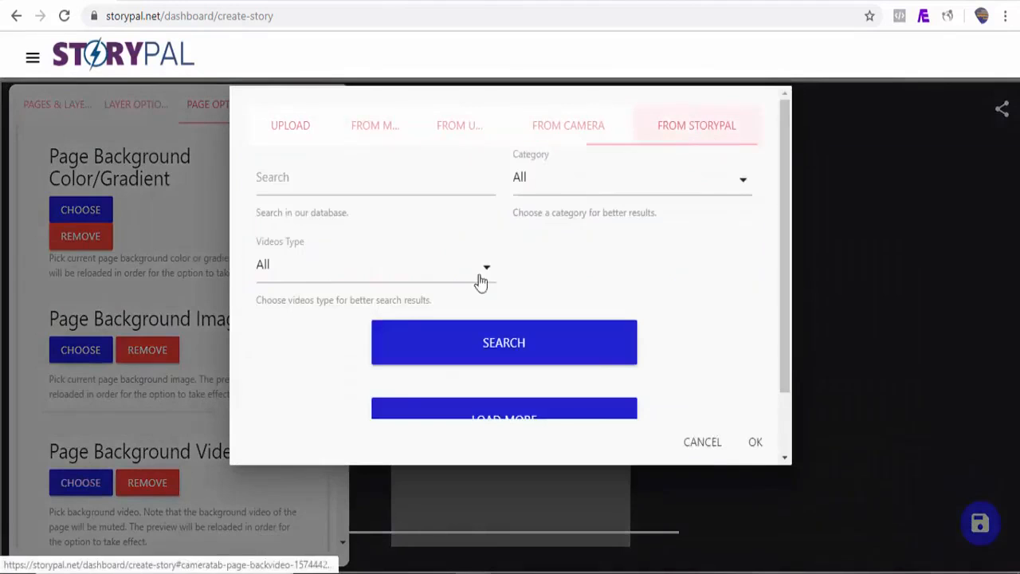
left_click(320, 186)
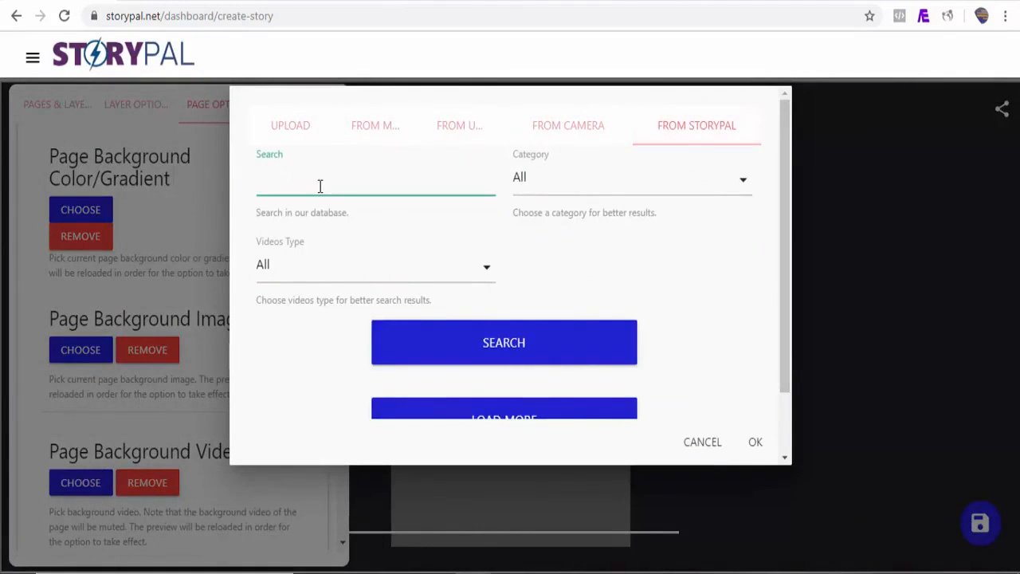
left_click(462, 359)
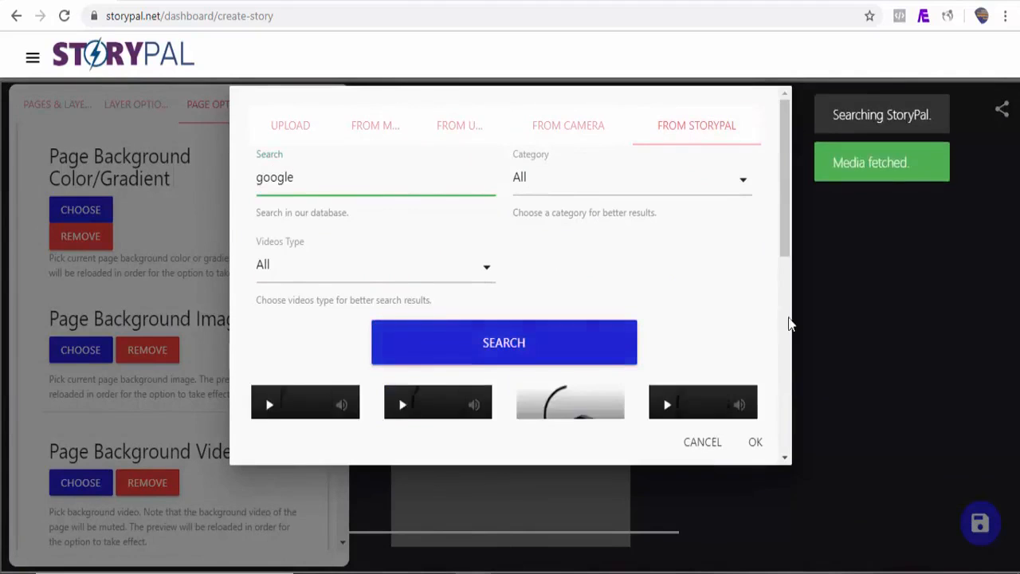
left_click_drag(788, 231, 780, 341)
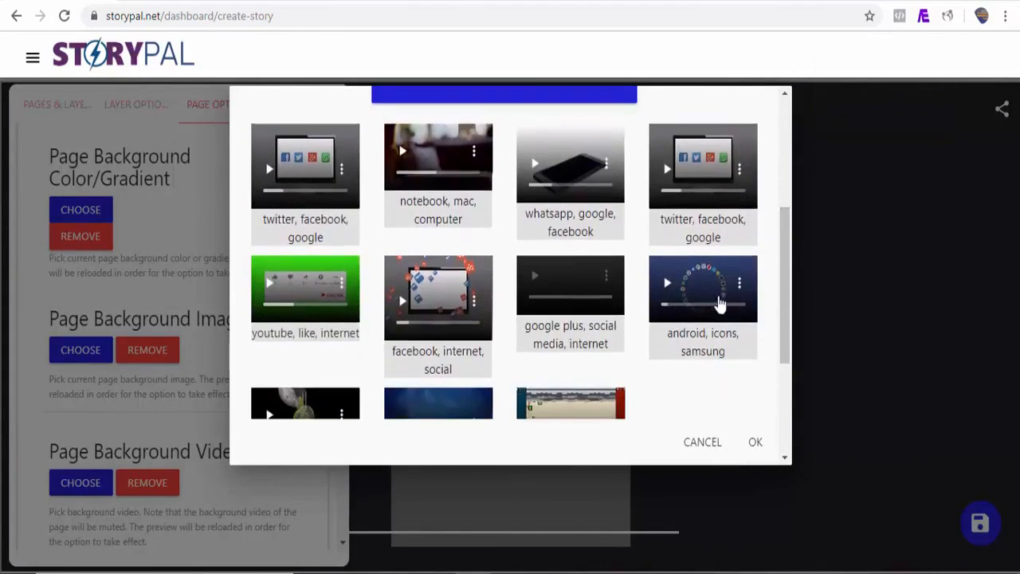
left_click(660, 310)
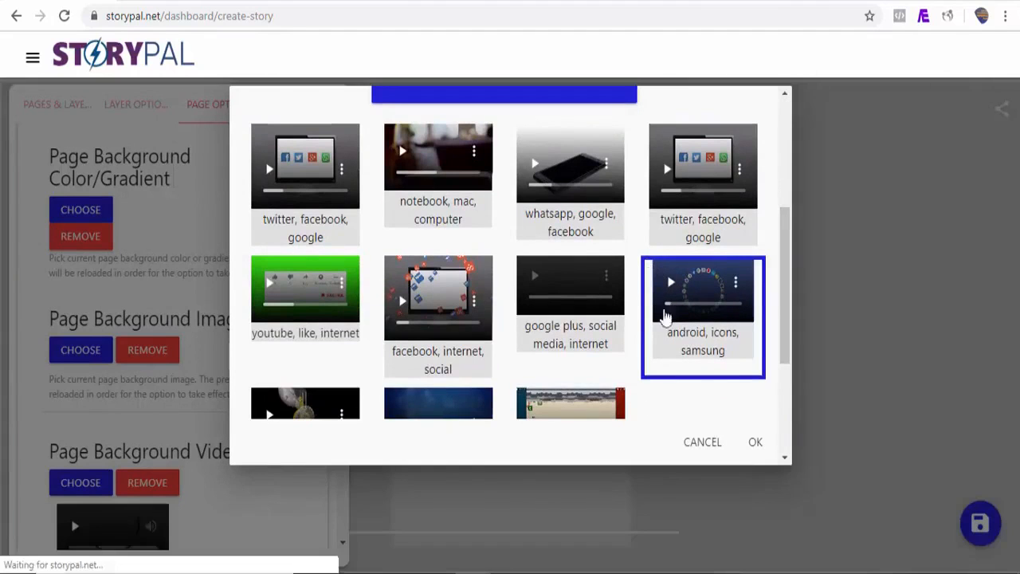
left_click(757, 446)
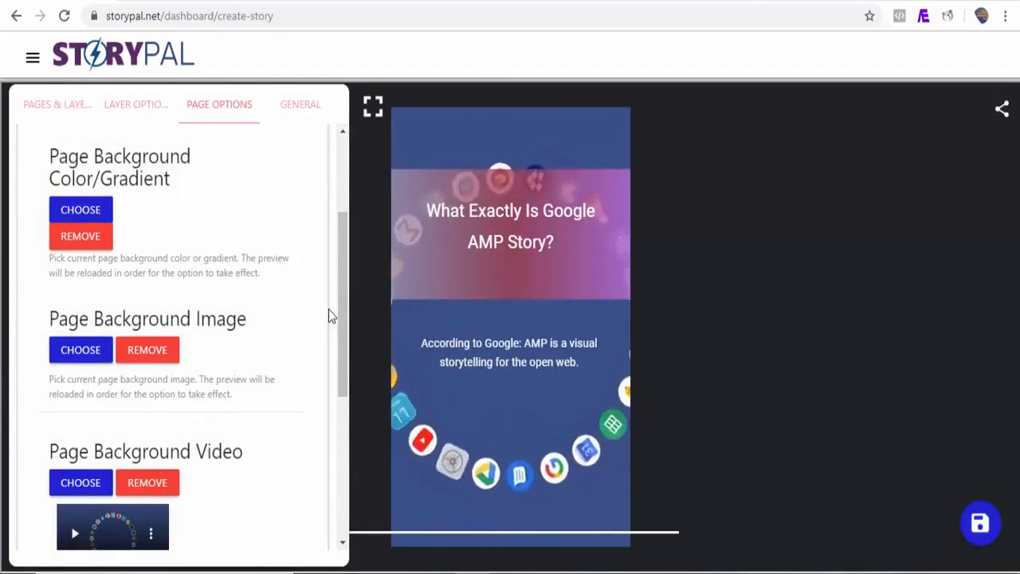
Give the heading layer a Fly in top animation with a 0.8s delay
left_click(80, 117)
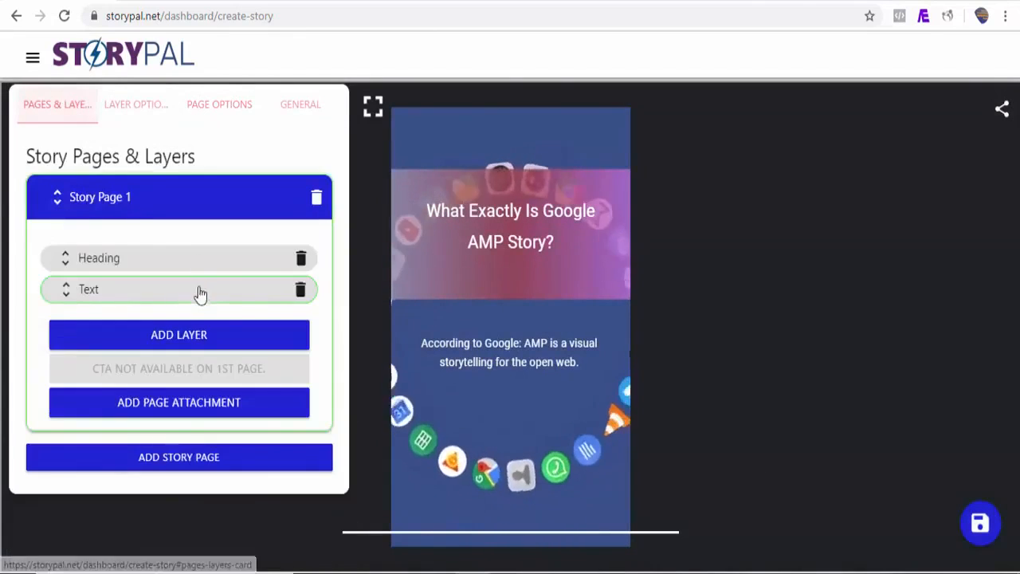
left_click(148, 112)
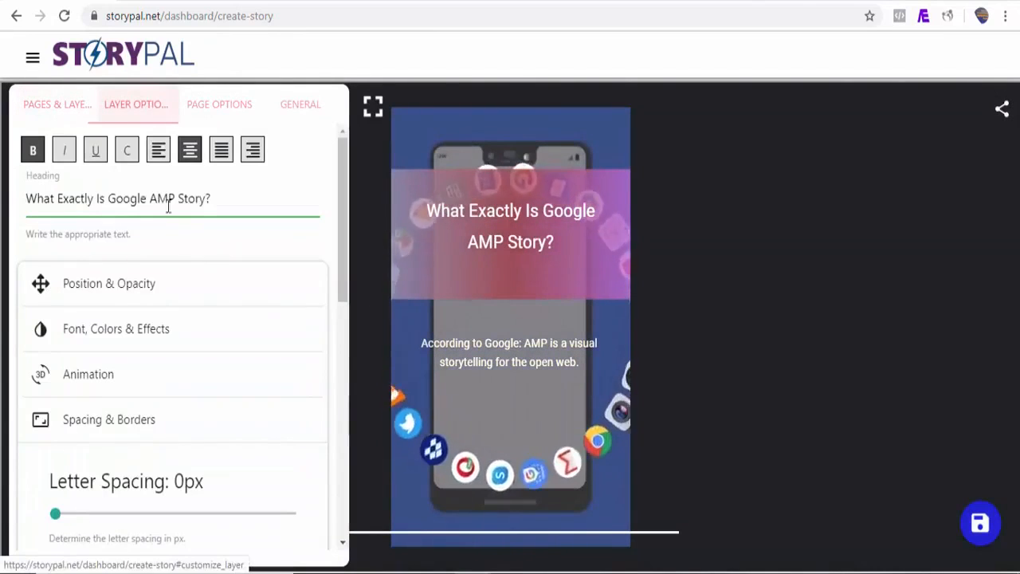
left_click(159, 392)
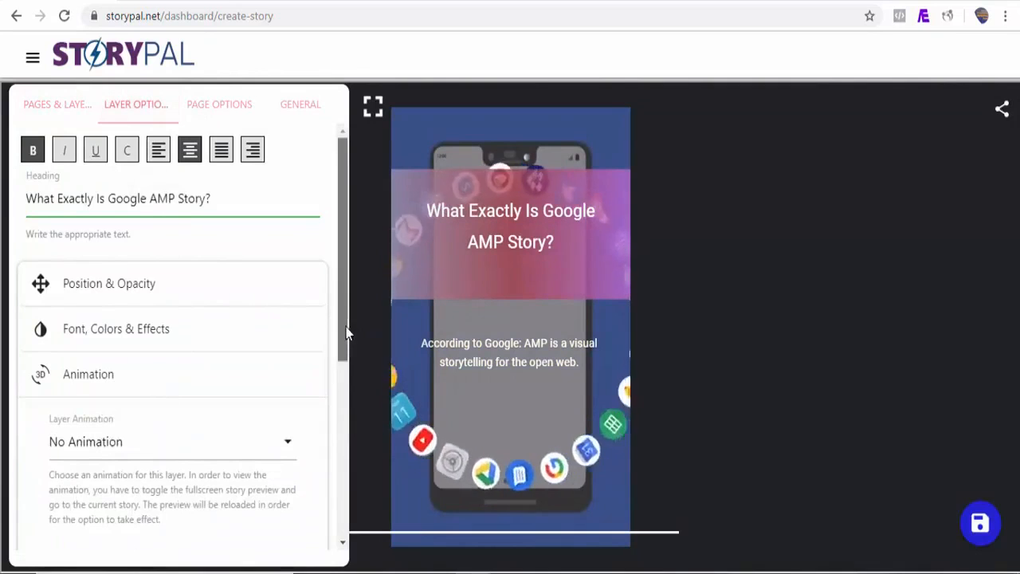
scroll(318, 350, "down", 1)
left_click(228, 388)
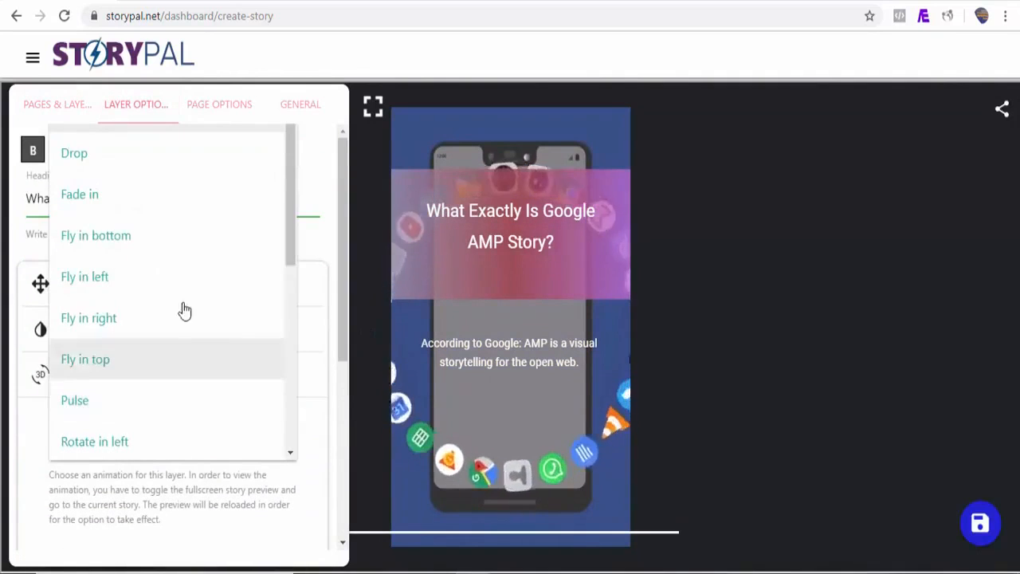
left_click(122, 369)
left_click_drag(345, 309, 342, 399)
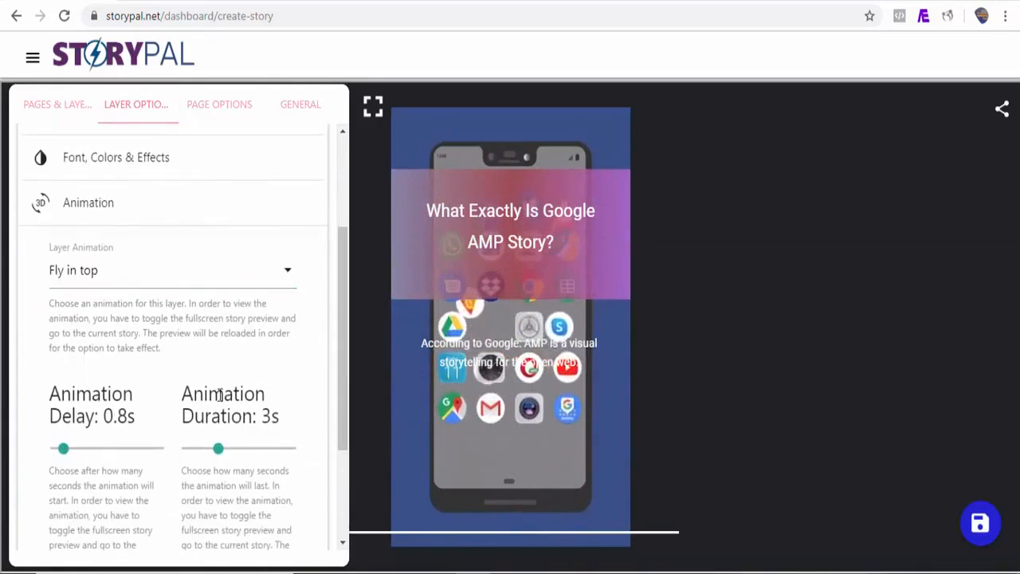
Give the text layer a Fly in left animation with a 2s delay, and preview the story in full screen
left_click(179, 192)
left_click_drag(348, 526, 330, 237)
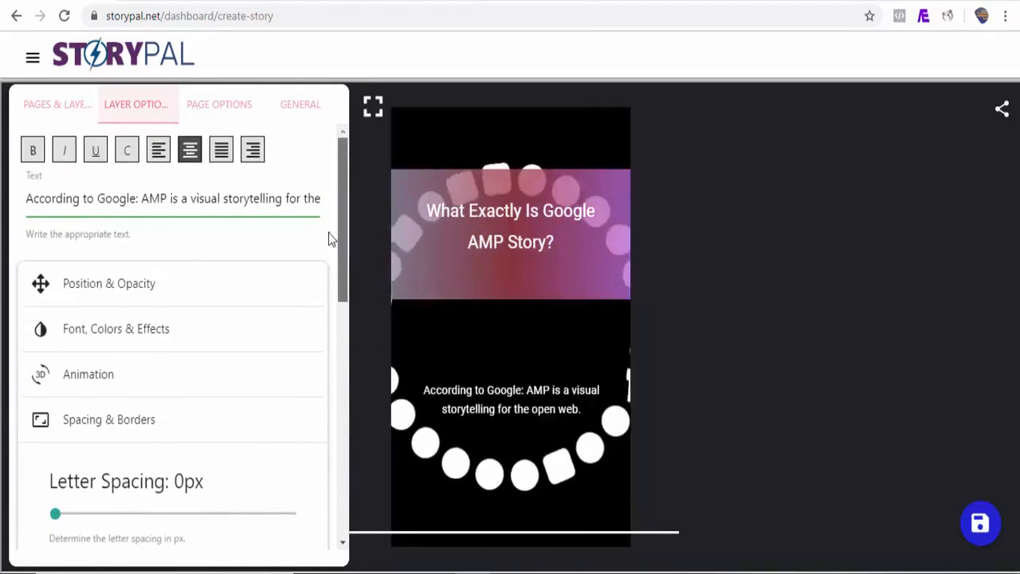
left_click(139, 385)
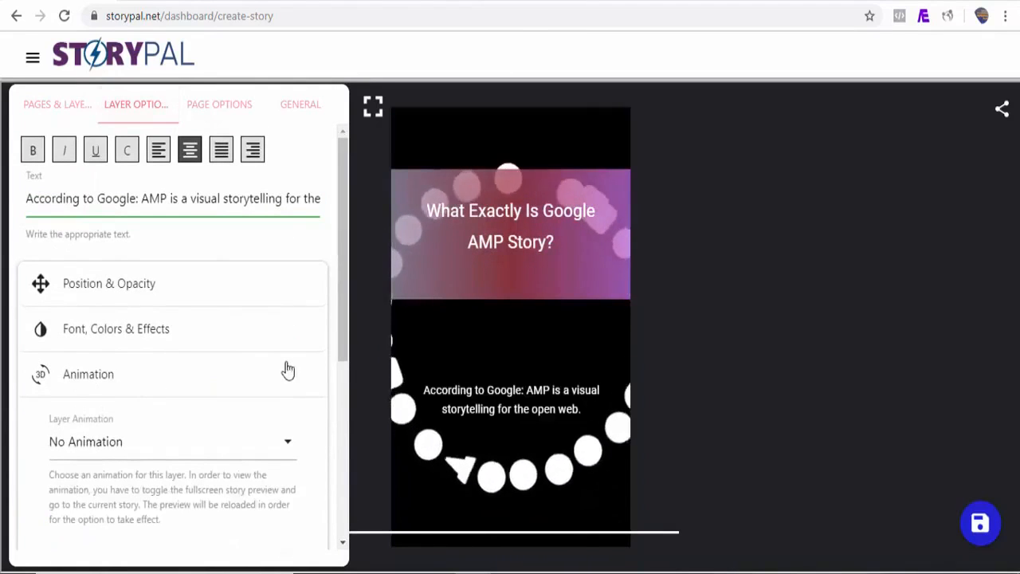
left_click(114, 454)
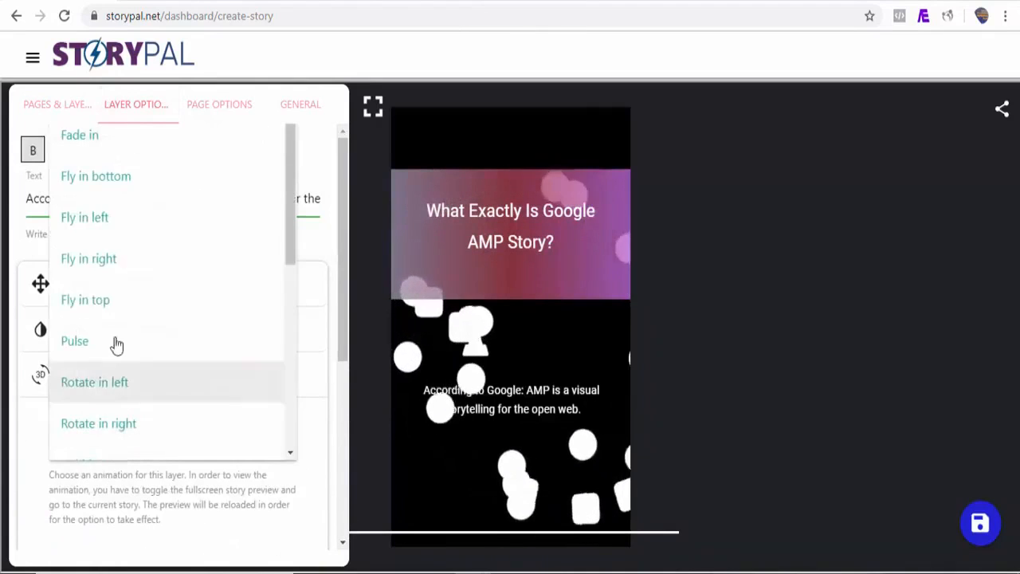
left_click(109, 227)
left_click_drag(342, 300, 345, 467)
left_click_drag(56, 312, 77, 317)
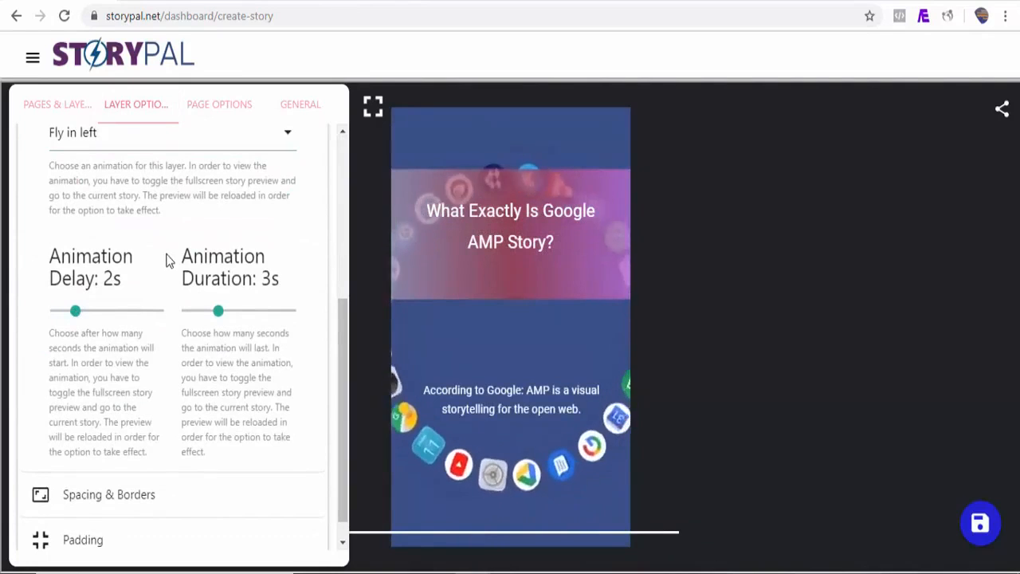
left_click(373, 106)
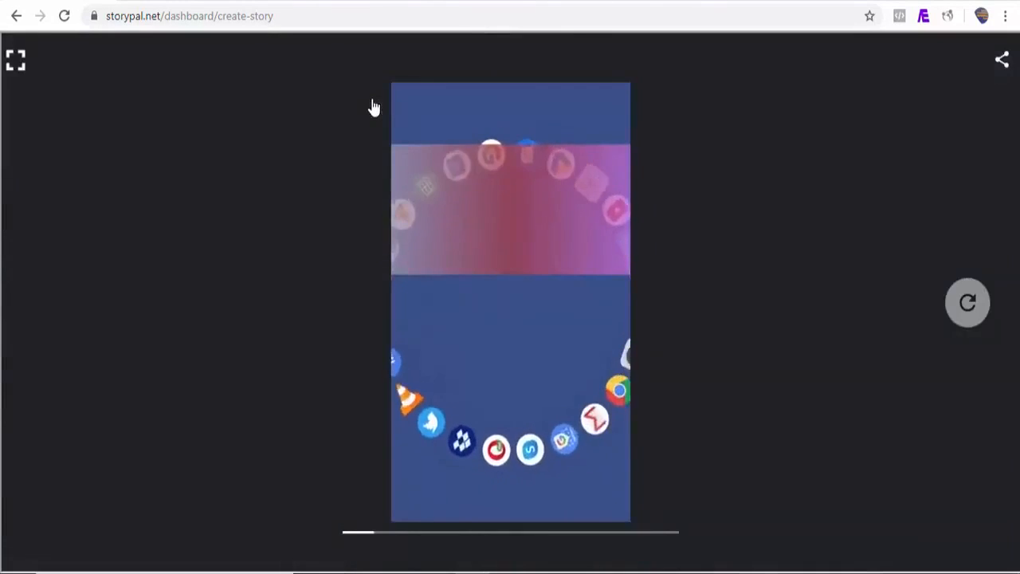
left_click(17, 61)
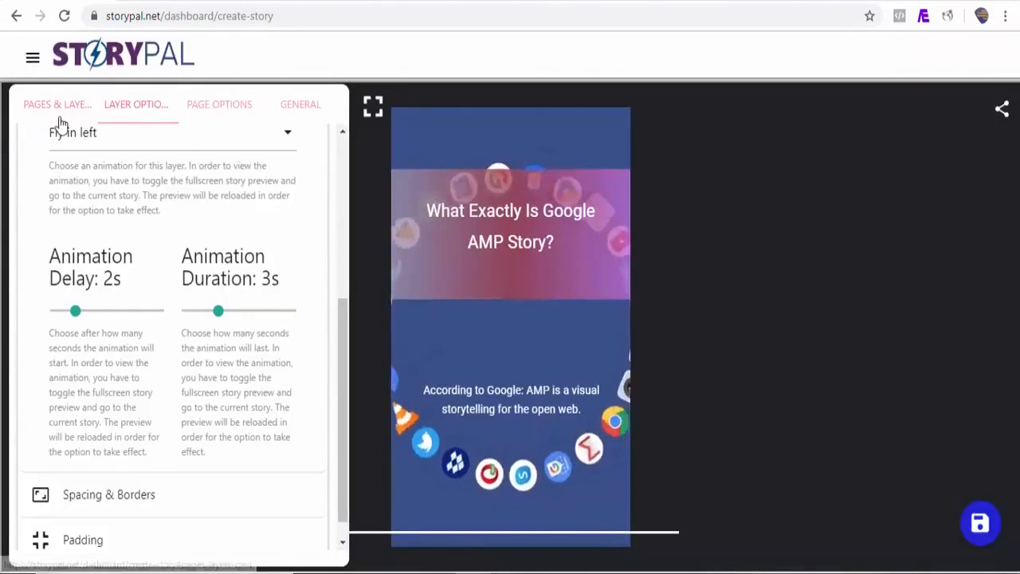
Add a second story page of the Custom type
left_click(24, 109)
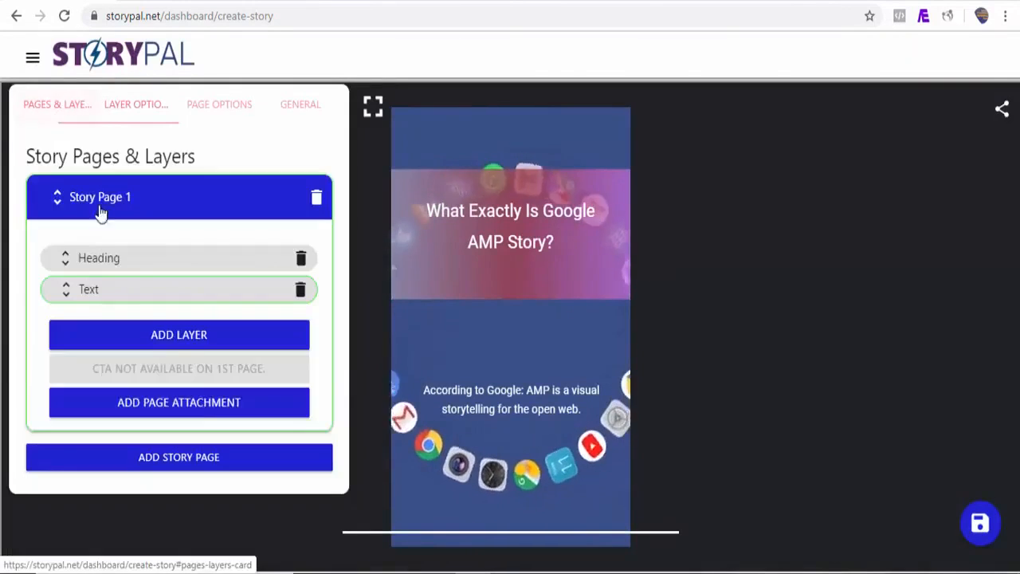
left_click(178, 458)
left_click(324, 254)
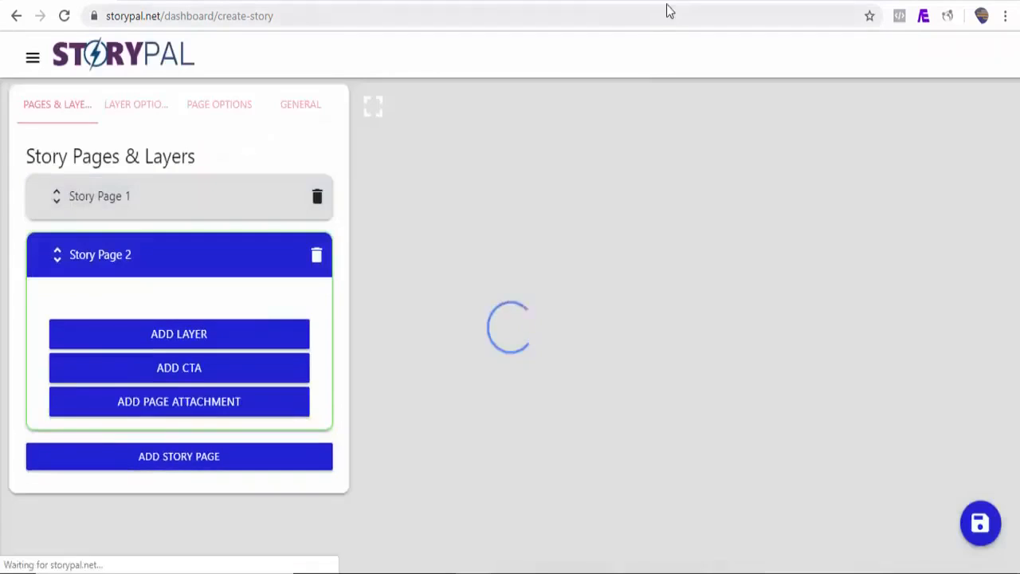
Search StoryPal's images for vertical "google" pictures and set the one tagged "navigation, gps, location" as Story Page 2's background image
left_click(700, 129)
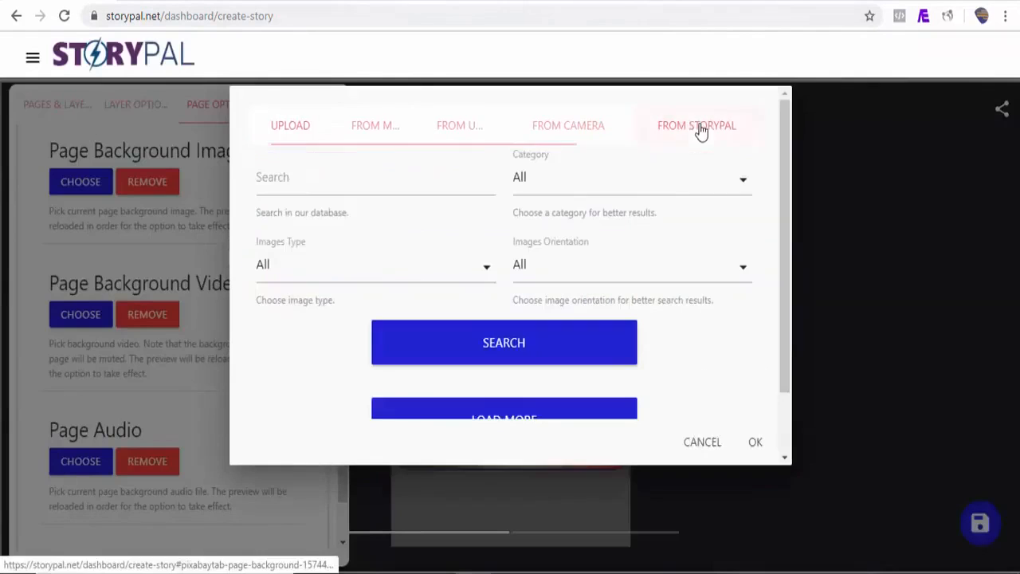
left_click(300, 186)
type("google")
left_click(672, 275)
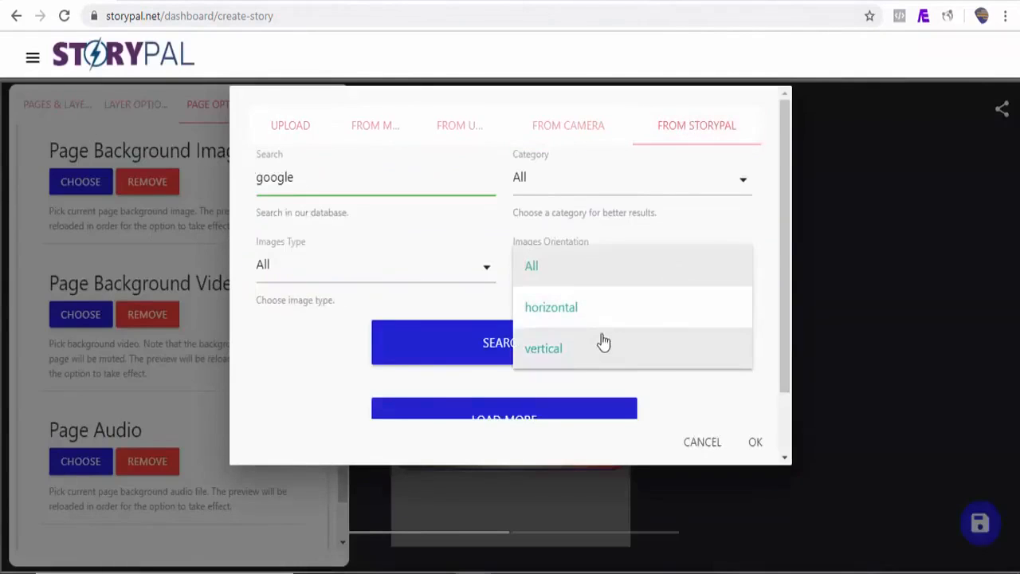
left_click(602, 348)
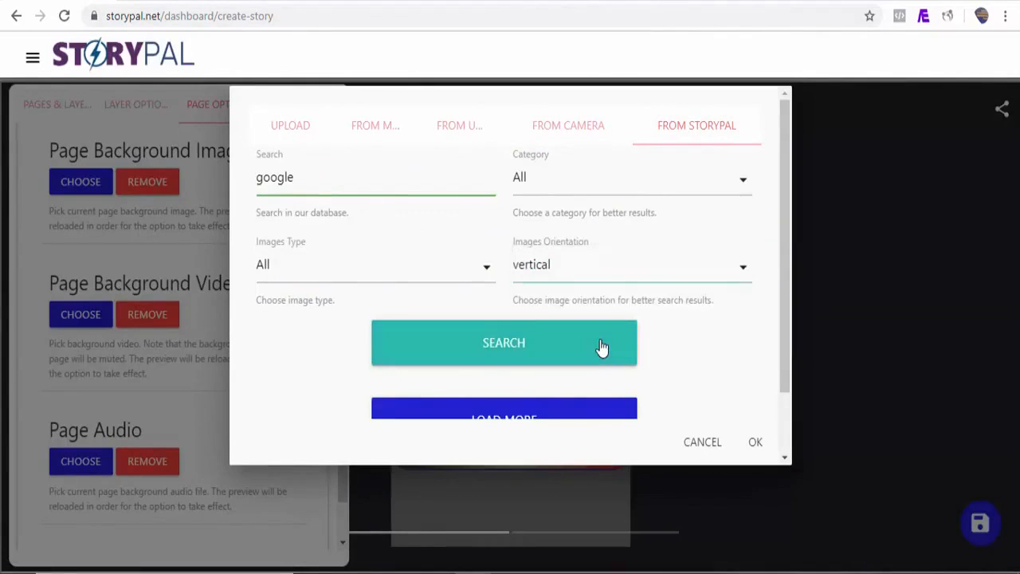
left_click(547, 357)
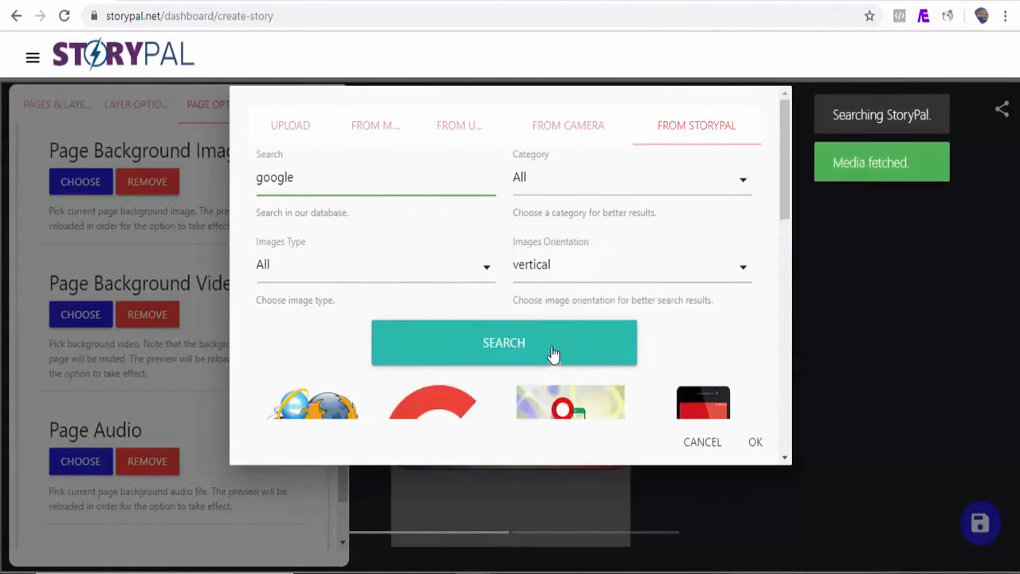
scroll(786, 341, "down", 4)
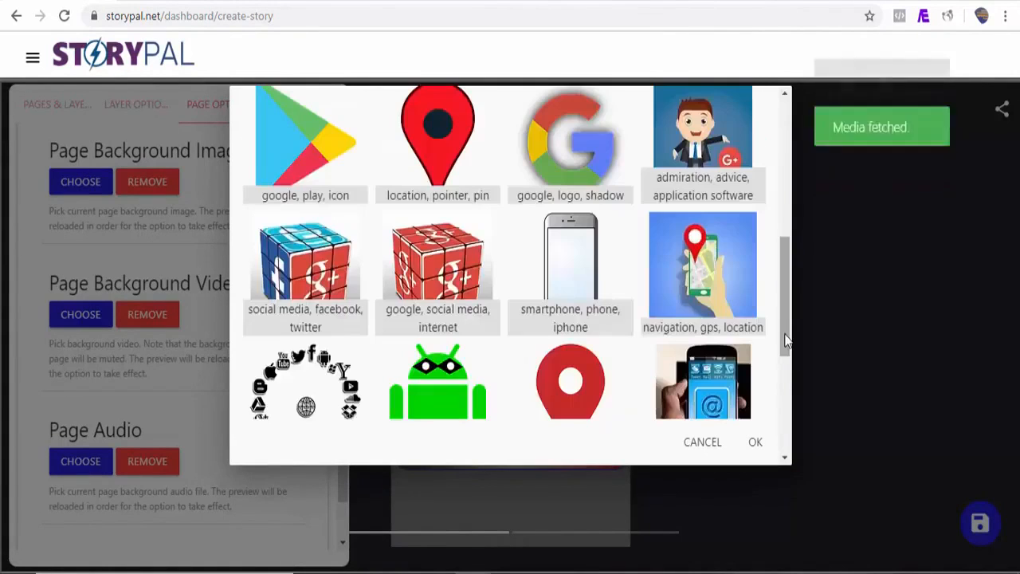
left_click(706, 320)
left_click(757, 443)
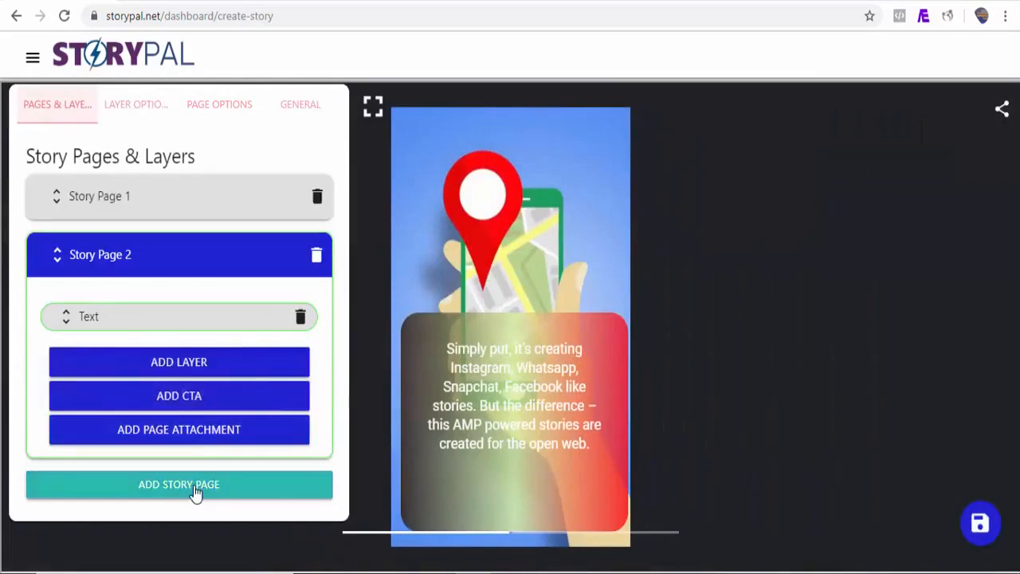
Add a third story page of the Custom type after Story Page 2
left_click(193, 486)
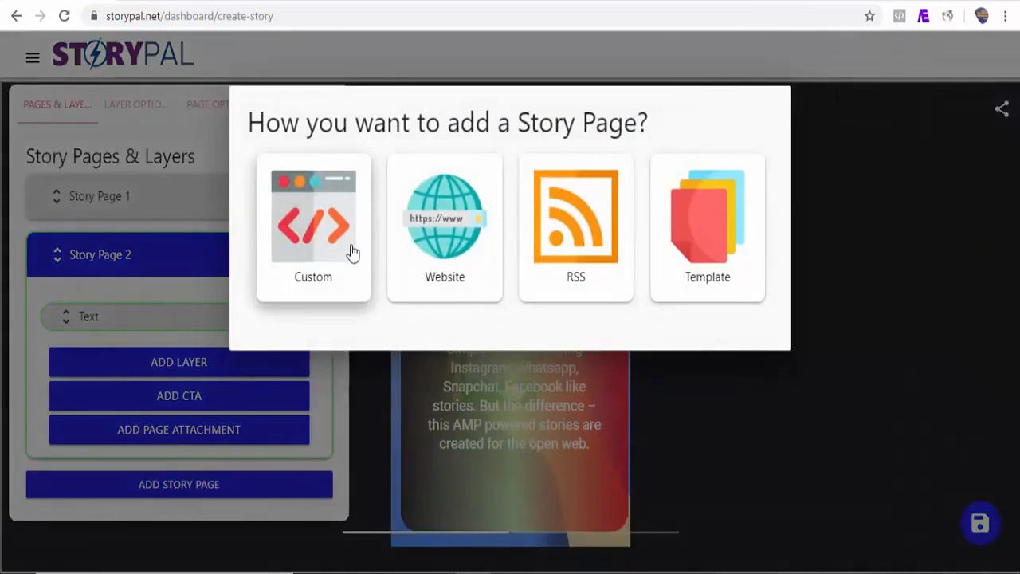
left_click(353, 252)
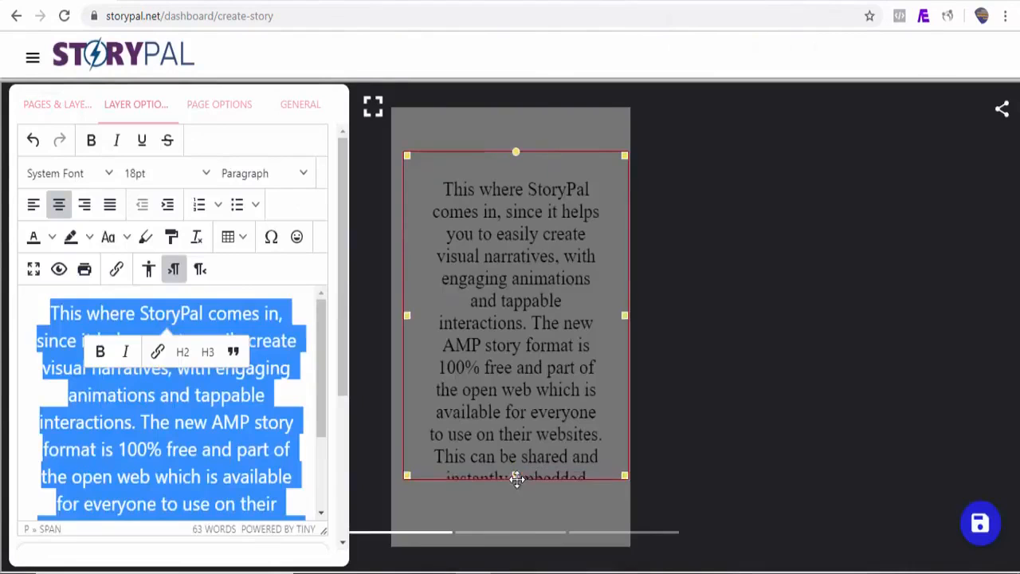
Move the paragraph box on the third story page upward and stretch it over the page height to fit all its text
left_click_drag(514, 477, 525, 387)
left_click_drag(511, 441, 523, 542)
mouse_move(538, 498)
left_mouse_down()
mouse_move(533, 550)
mouse_move(538, 507)
left_mouse_up()
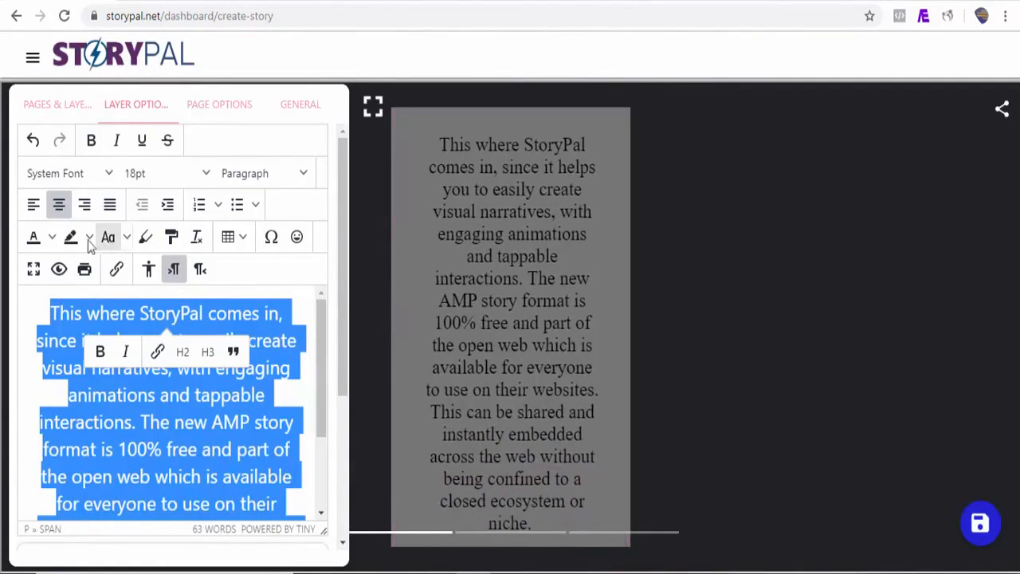
Colour the selected paragraph text on Story Page 3 light yellow and give it a dark blue background highlight
left_click(52, 237)
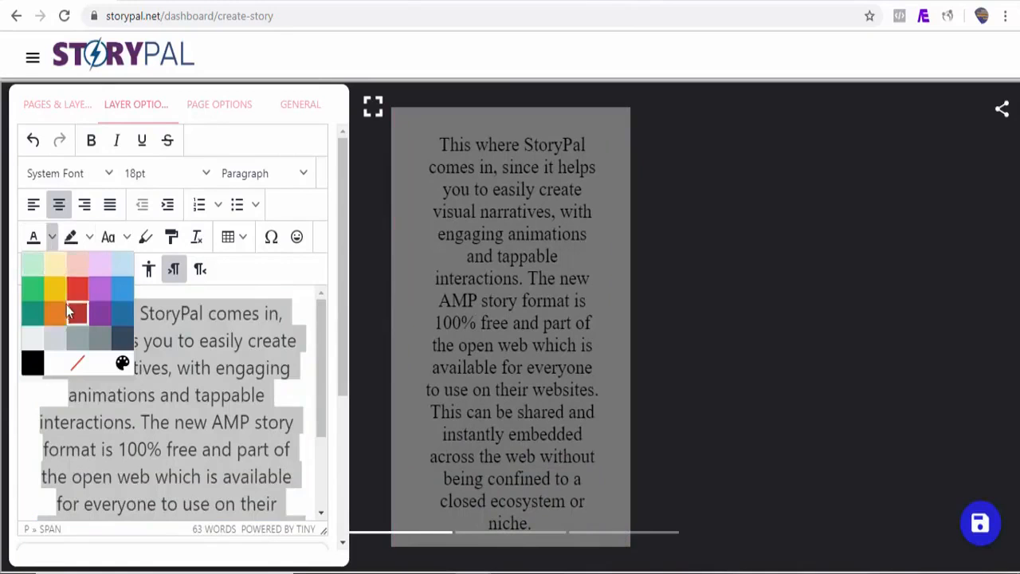
left_click(56, 287)
left_click(90, 237)
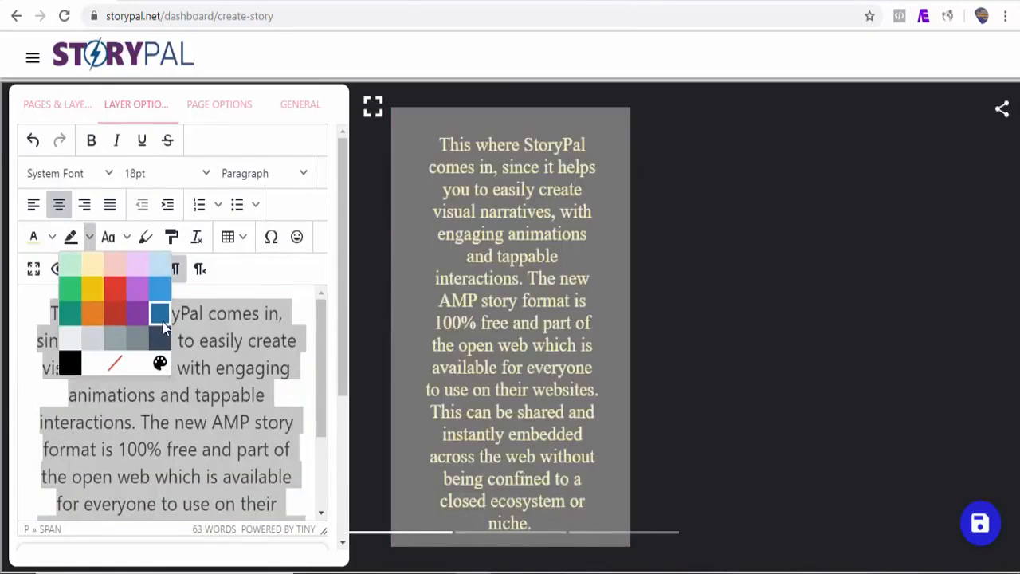
left_click(162, 322)
Set the StoryPal video tagged "heart, valentines, love" as Story Page 3's background video
left_click(81, 358)
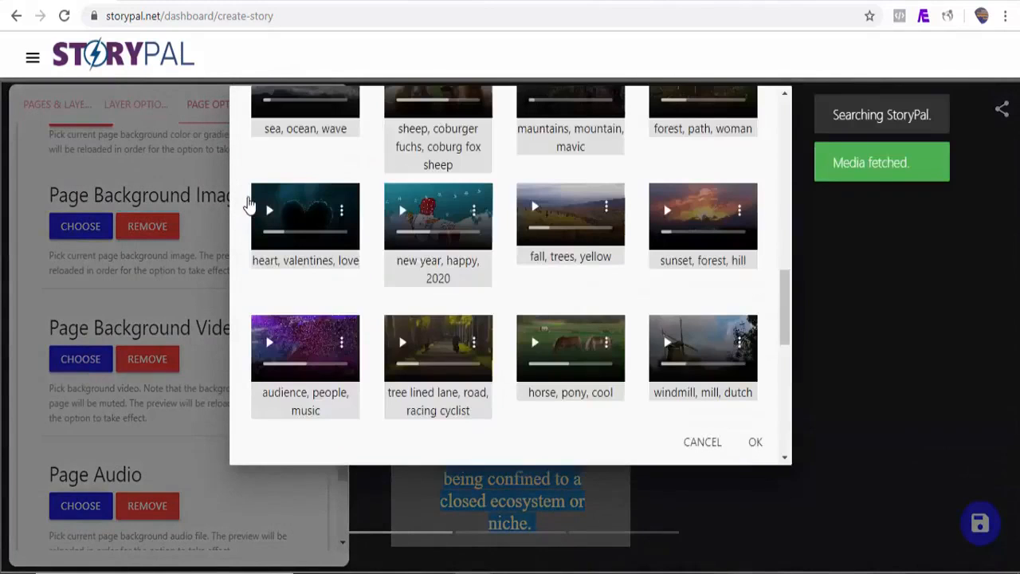
left_click(254, 209)
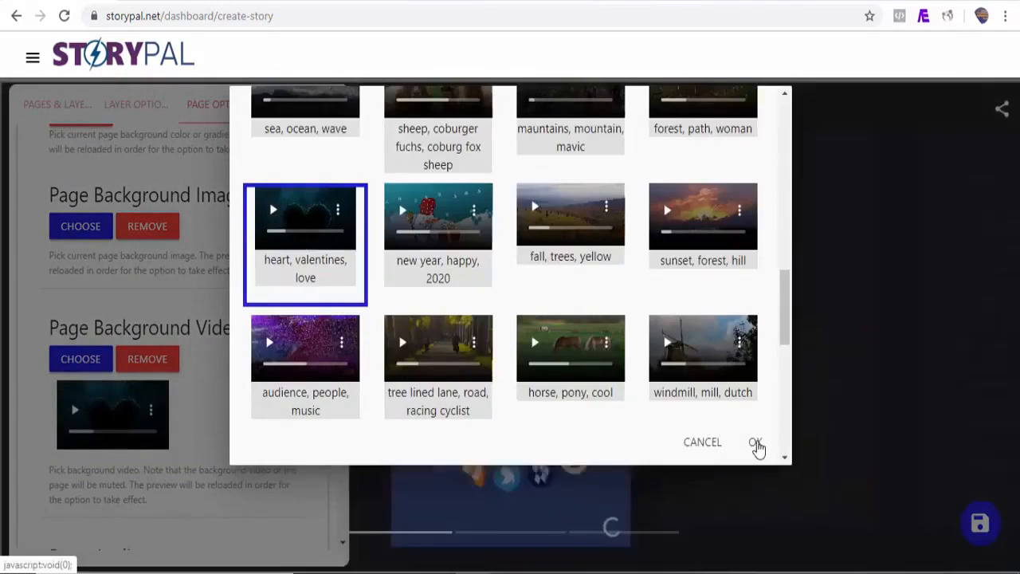
left_click(756, 444)
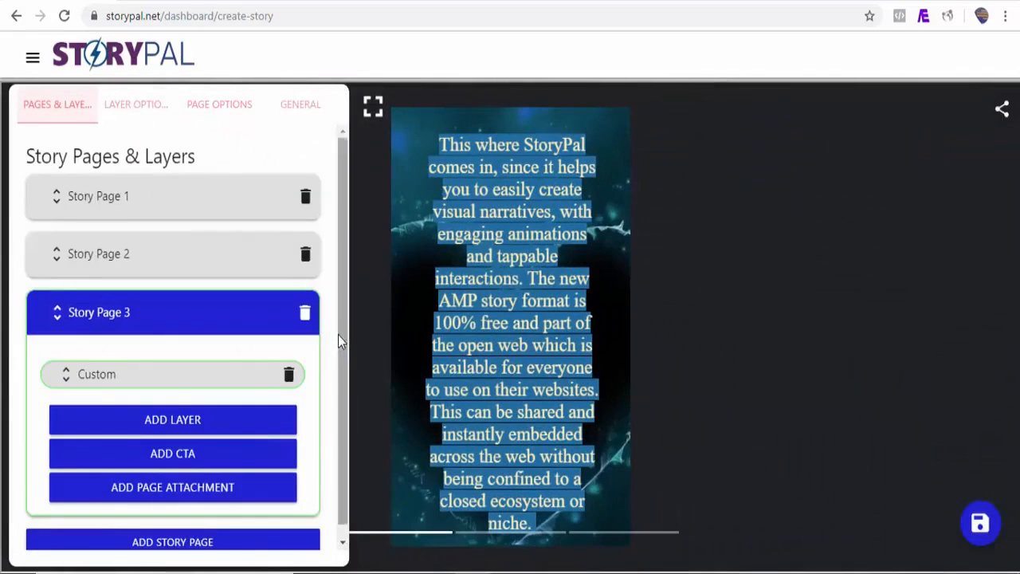
Preview the story in full screen through to its third page, and return to the editor
mouse_move(342, 333)
left_mouse_down()
mouse_move(343, 346)
mouse_move(348, 319)
left_mouse_up()
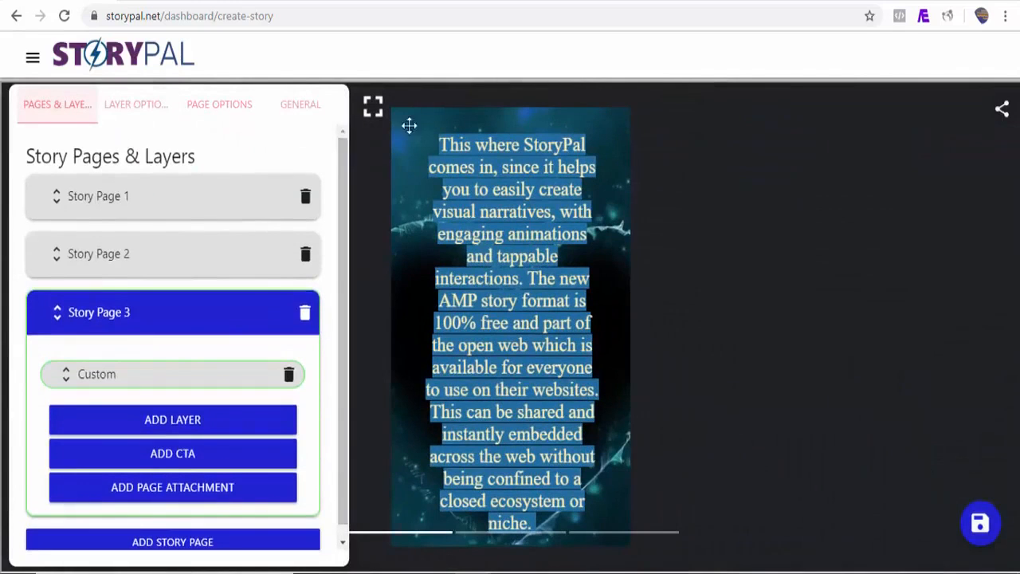
left_click(373, 108)
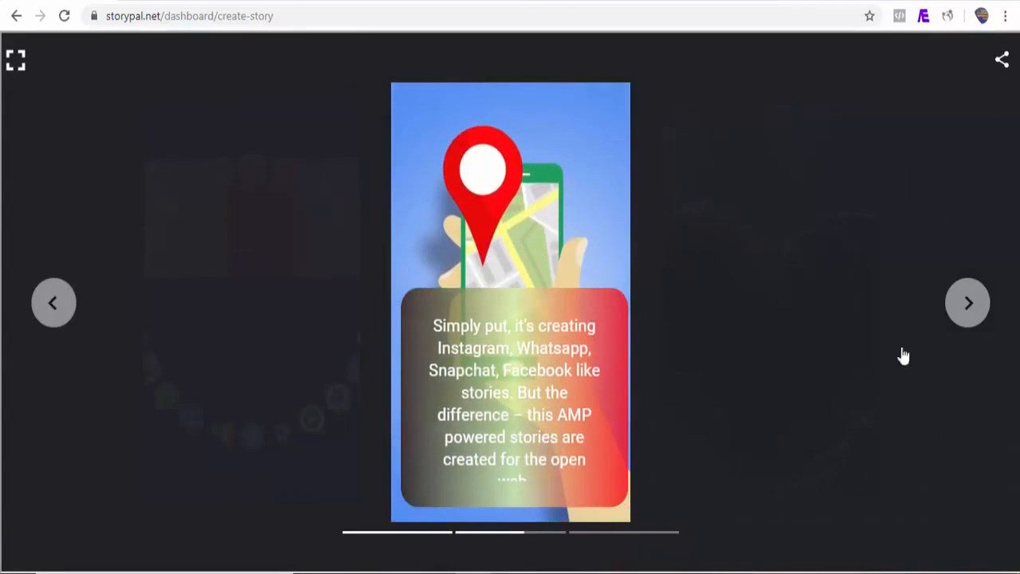
left_click(971, 312)
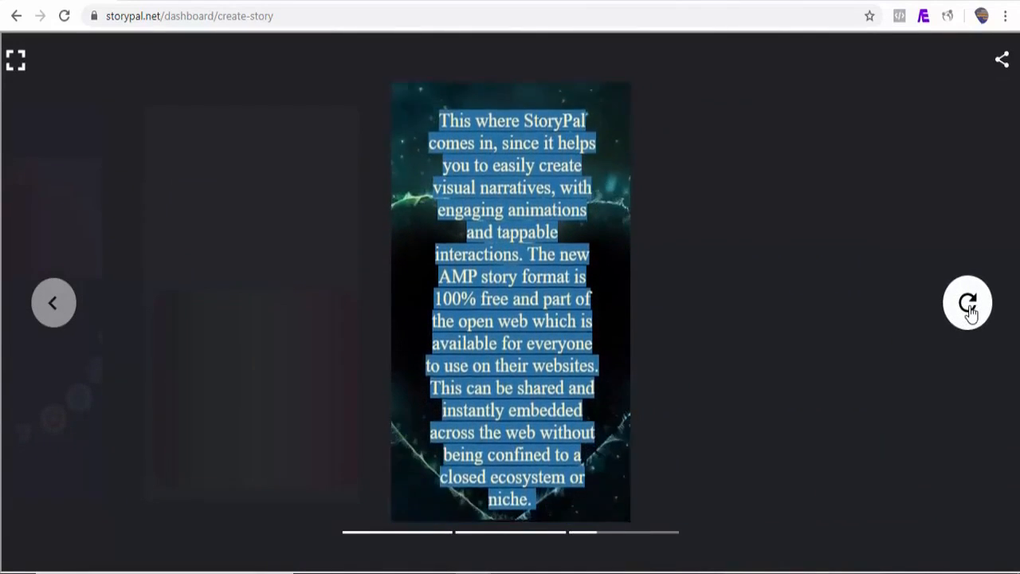
left_click(18, 64)
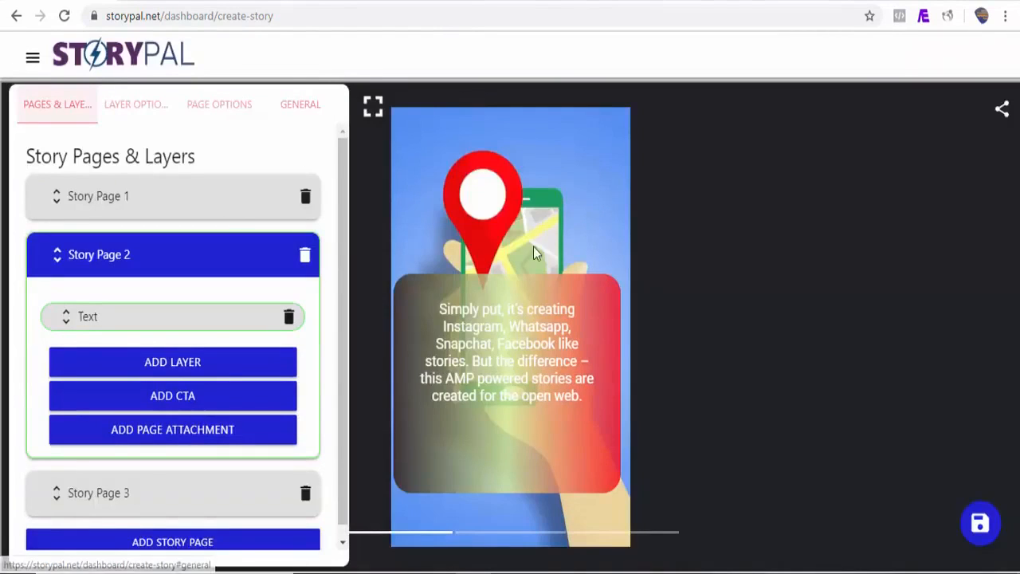
Enter "What Exactly Is Google AMP Story?" as the story title and StoryPal as the publisher in the general information
left_click(302, 110)
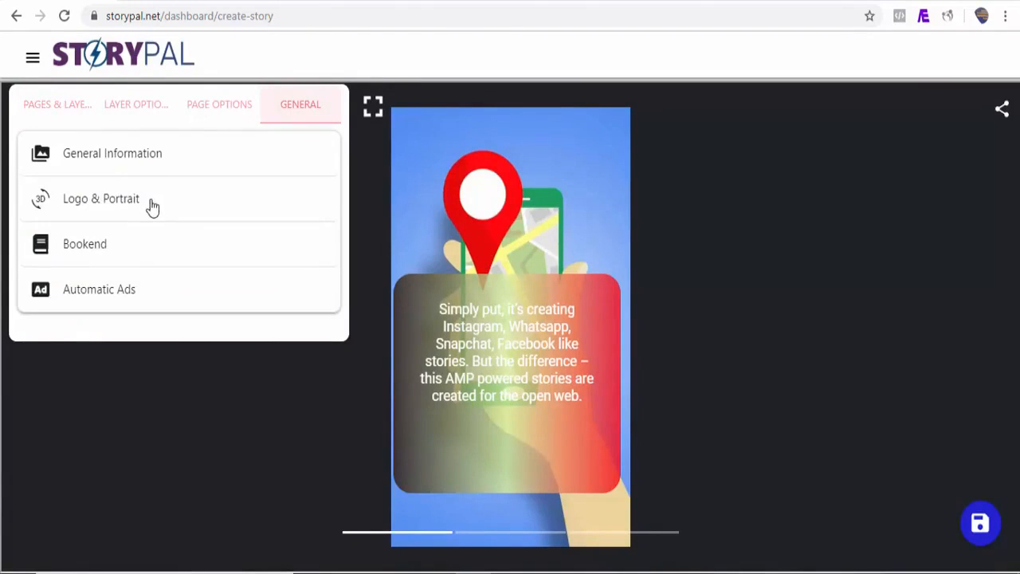
left_click(112, 160)
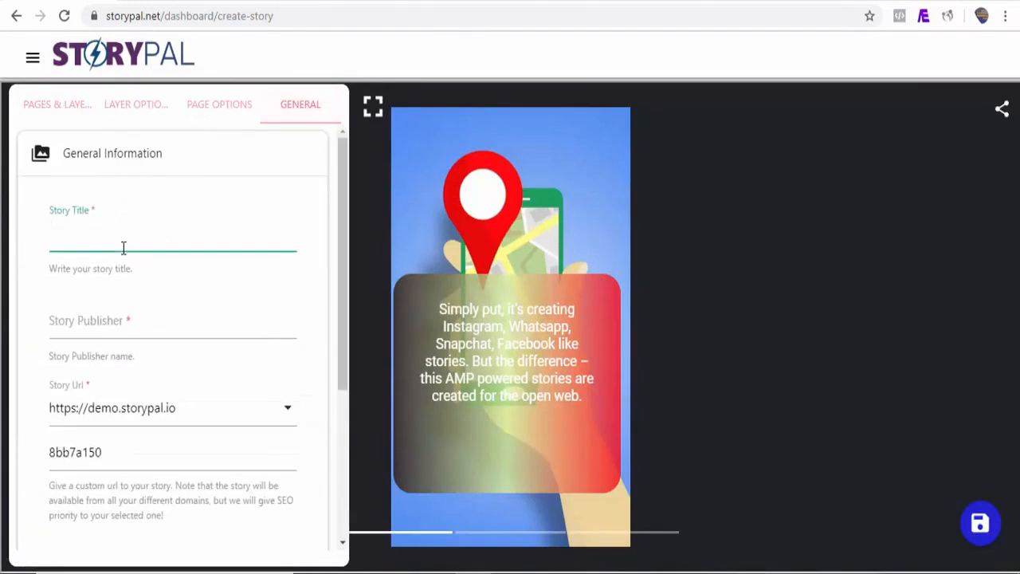
type("What Exactly Is Google AMP Story?")
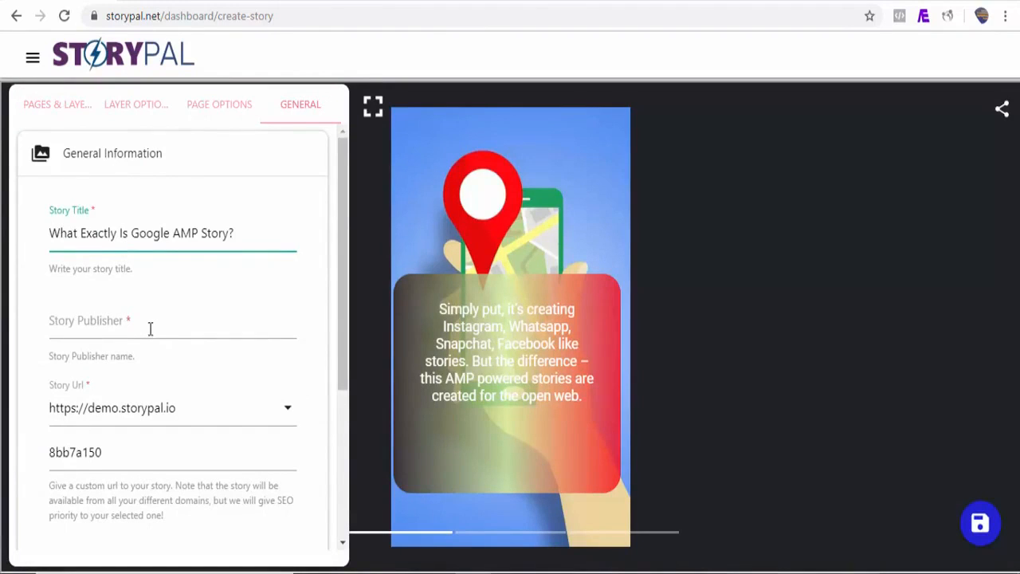
left_click(150, 329)
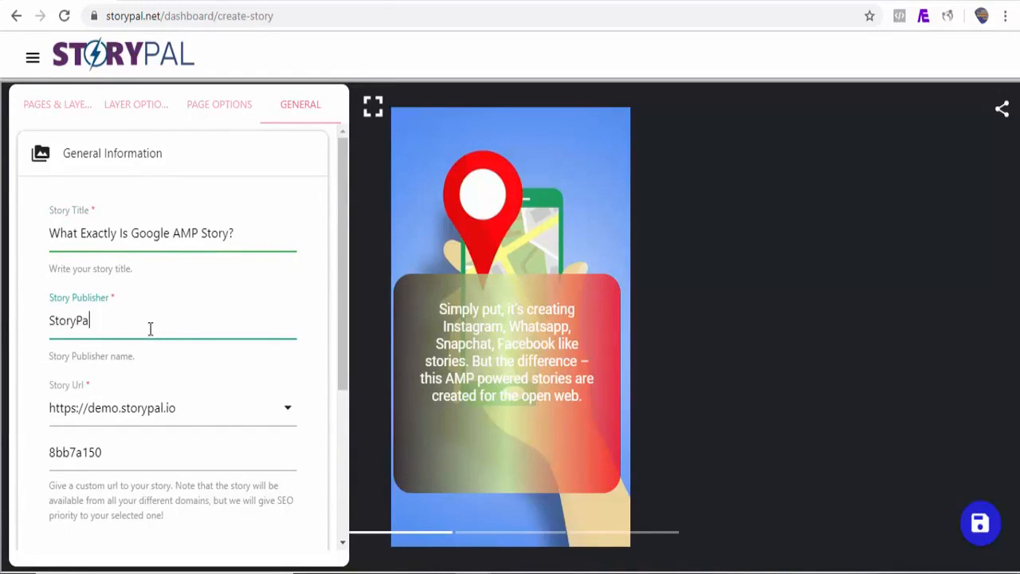
scroll(199, 398, "down", 1)
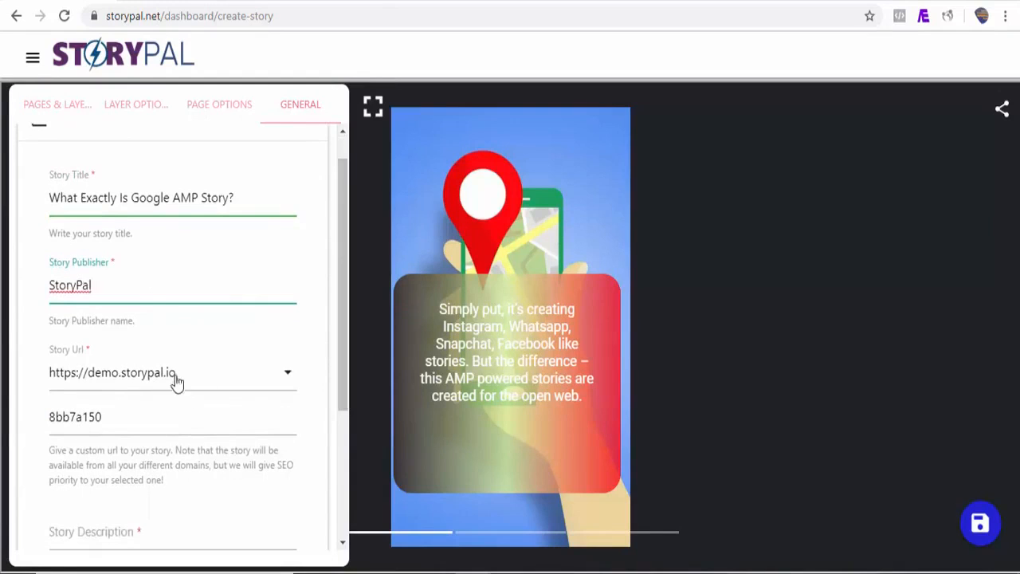
left_click(260, 382)
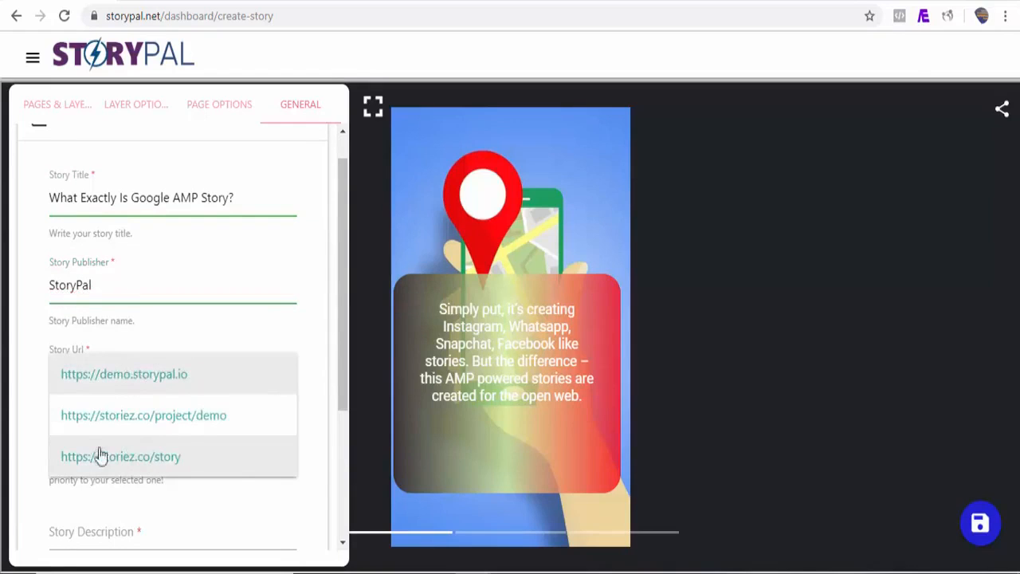
left_click(159, 460)
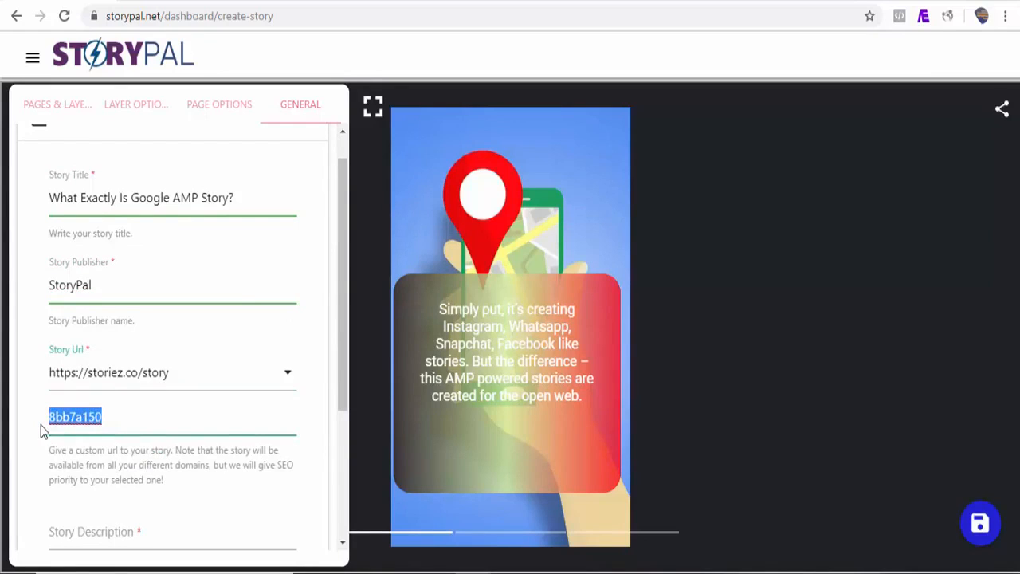
type("what-is-google-amp")
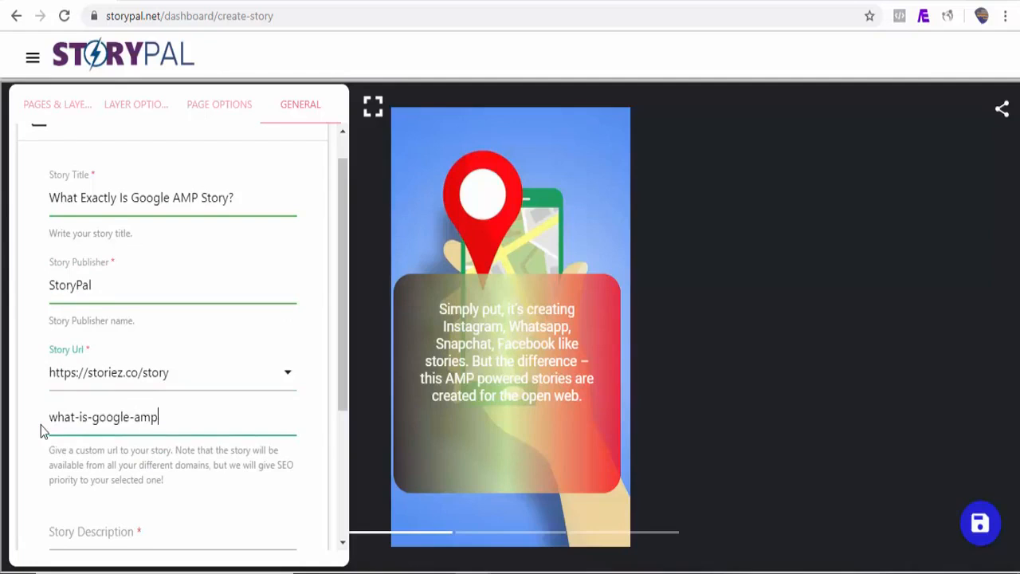
type("-story")
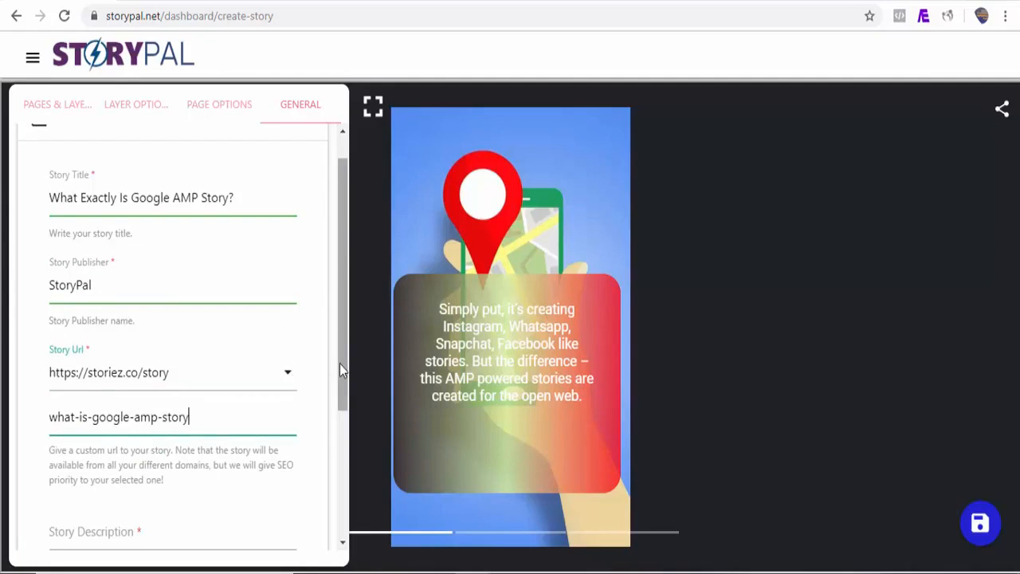
Fill in the story description with "What Exactly Is Google AMP Story?"
left_click_drag(340, 362, 337, 439)
left_click(170, 425)
type("What Exactly Is Google AMP Story?")
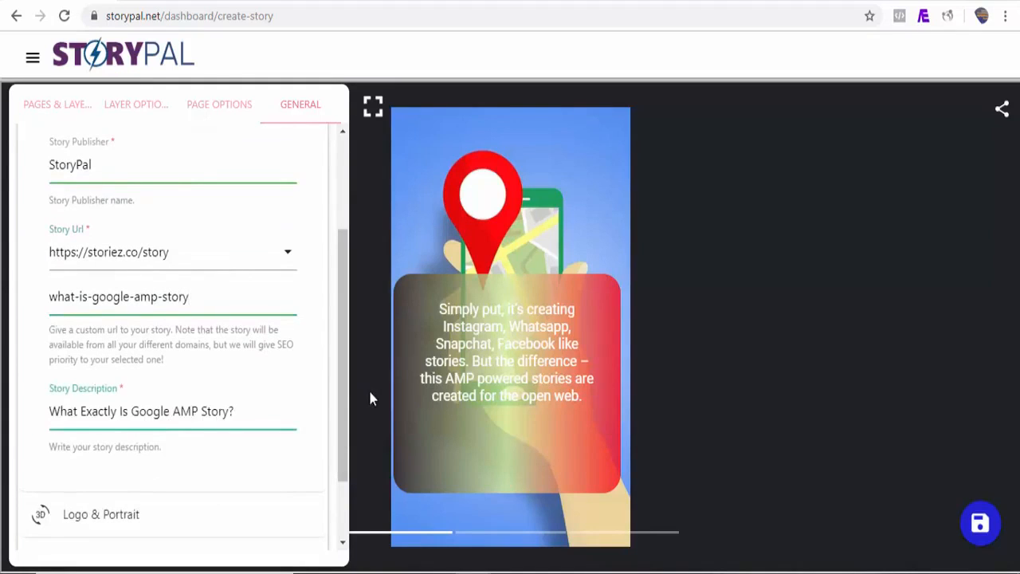
Choose pro.png as the story's publisher logo
left_click_drag(345, 405, 344, 458)
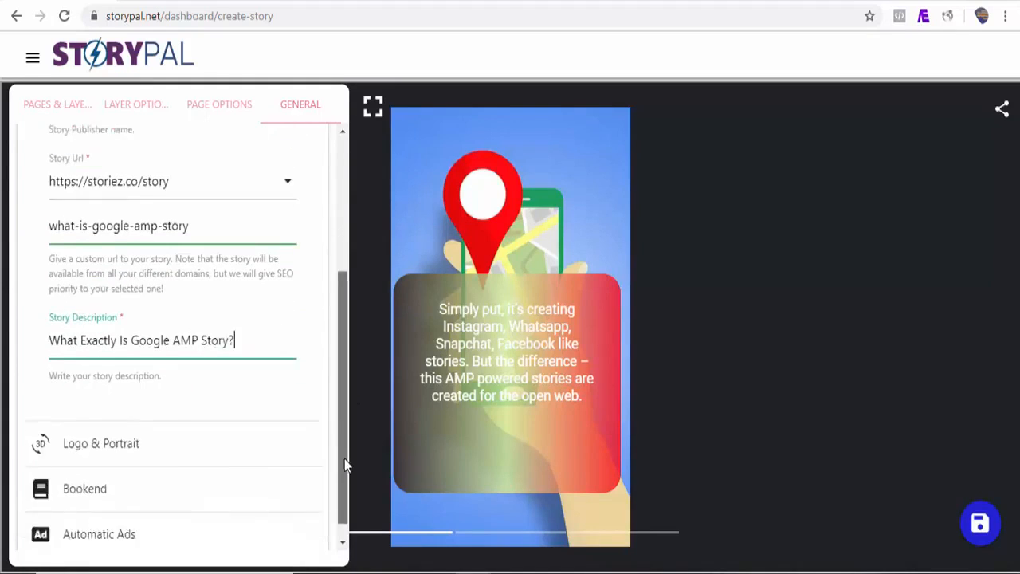
left_click(108, 429)
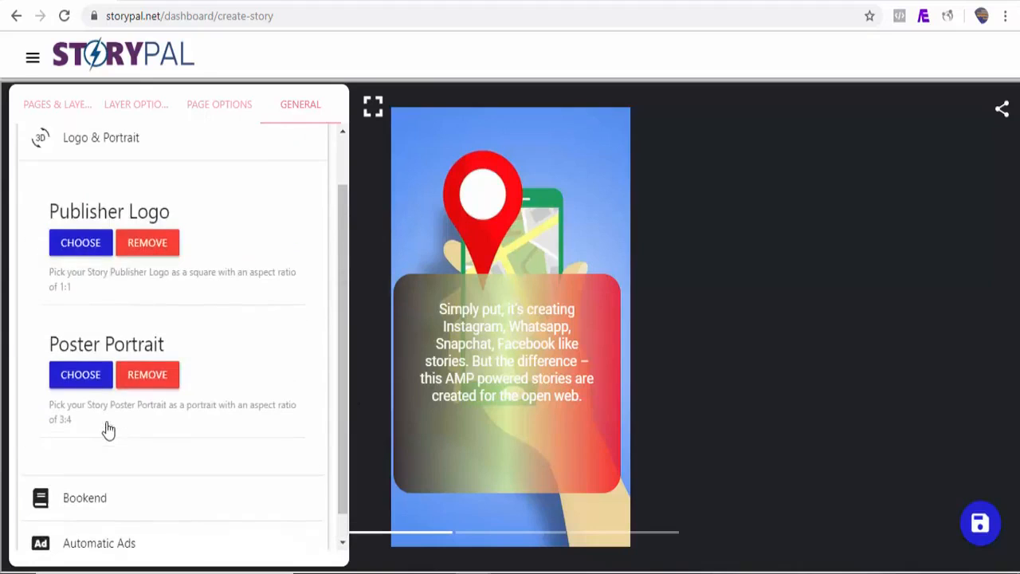
left_click(83, 253)
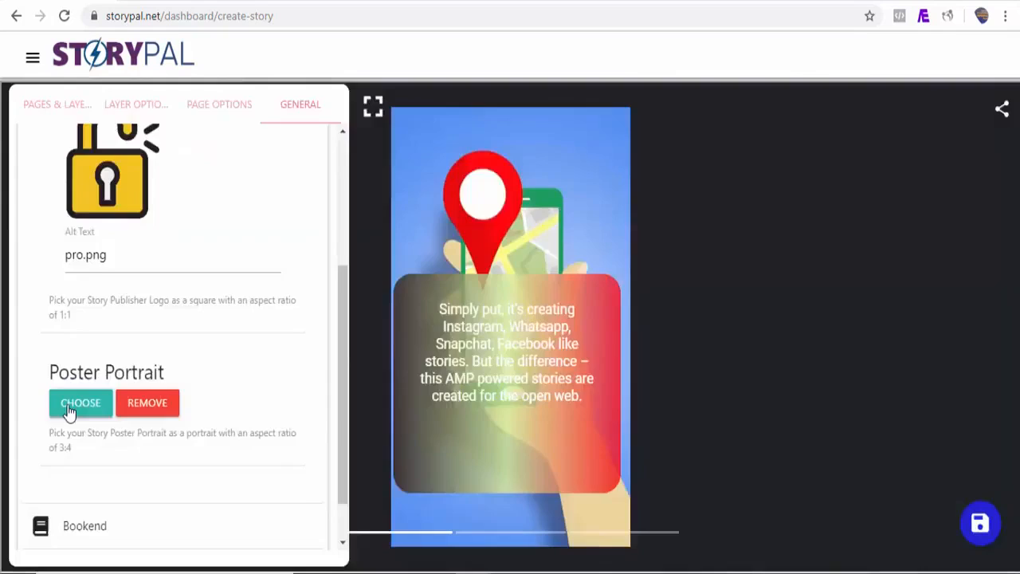
Choose twitter-chirp-tweet.jpg from the saved media as the poster portrait and save the story
left_click(78, 403)
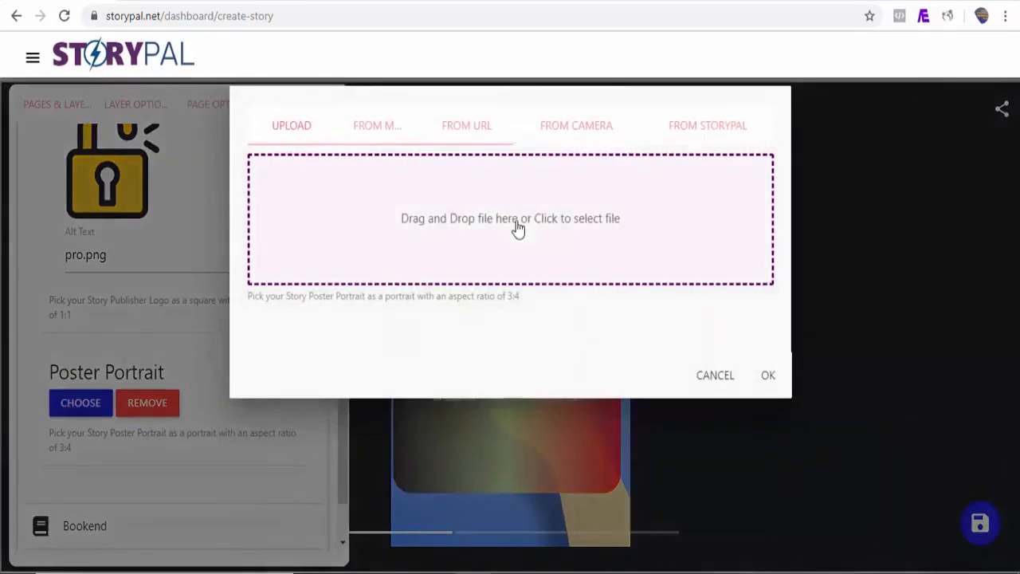
left_click(366, 127)
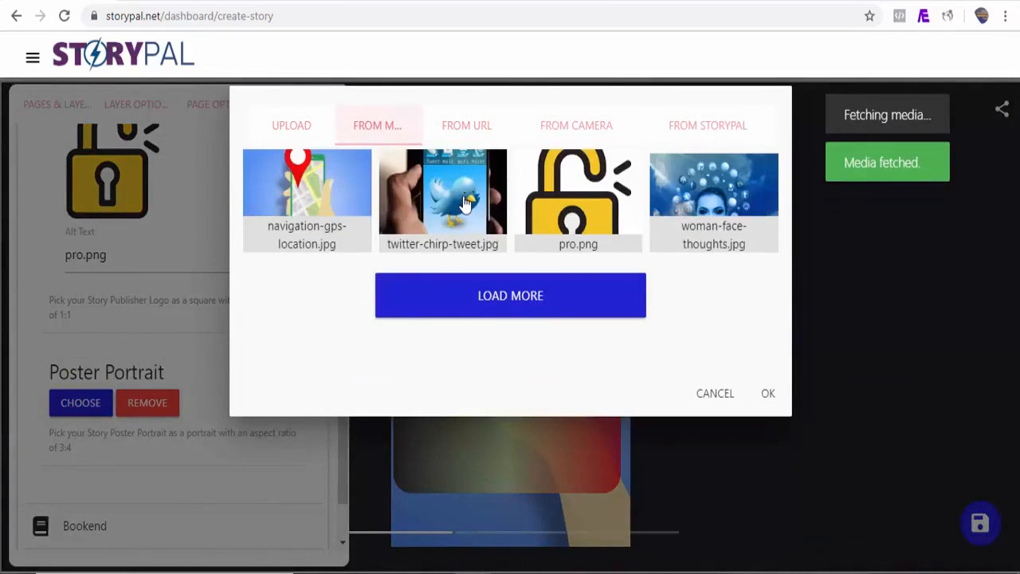
left_click(417, 201)
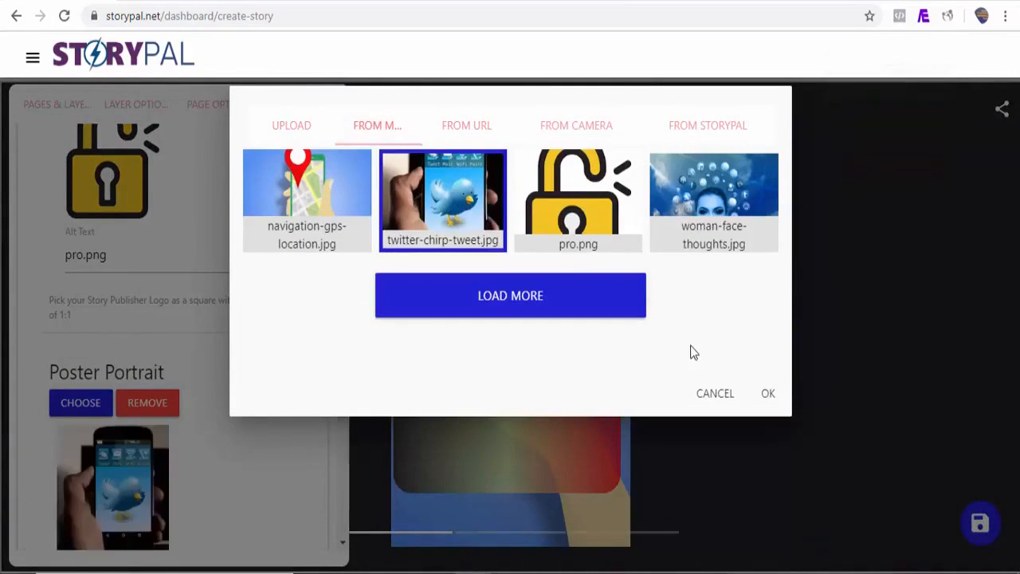
left_click(768, 394)
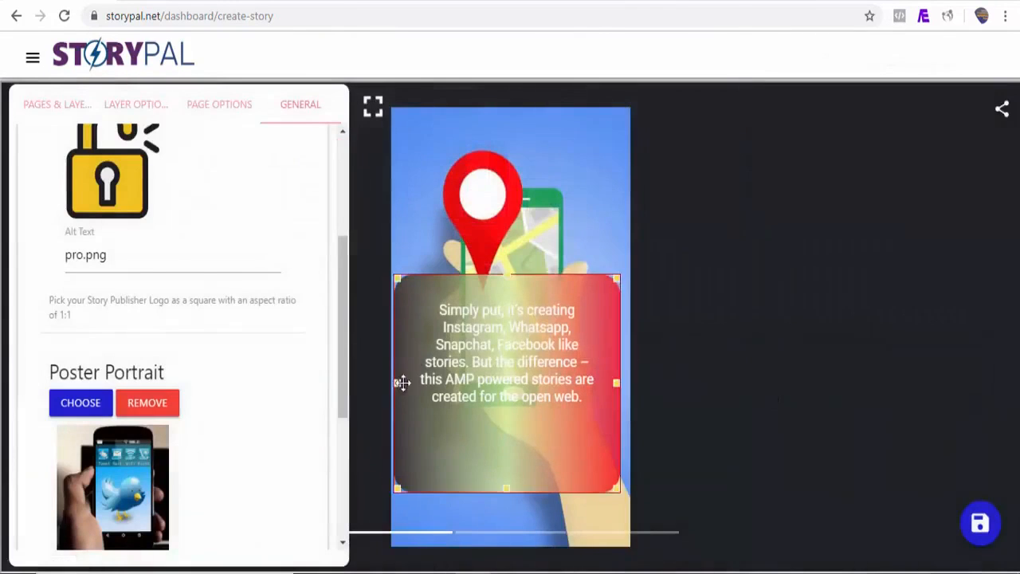
left_click(980, 524)
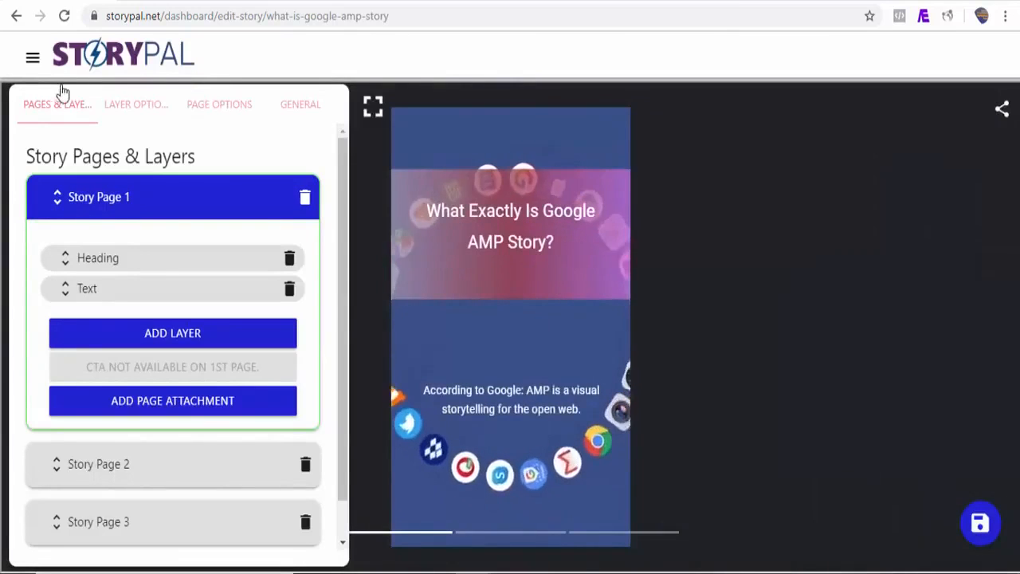
View the published "What Exactly Is Google AMP Story?" from the list of stories and page through all its pages
left_click(32, 59)
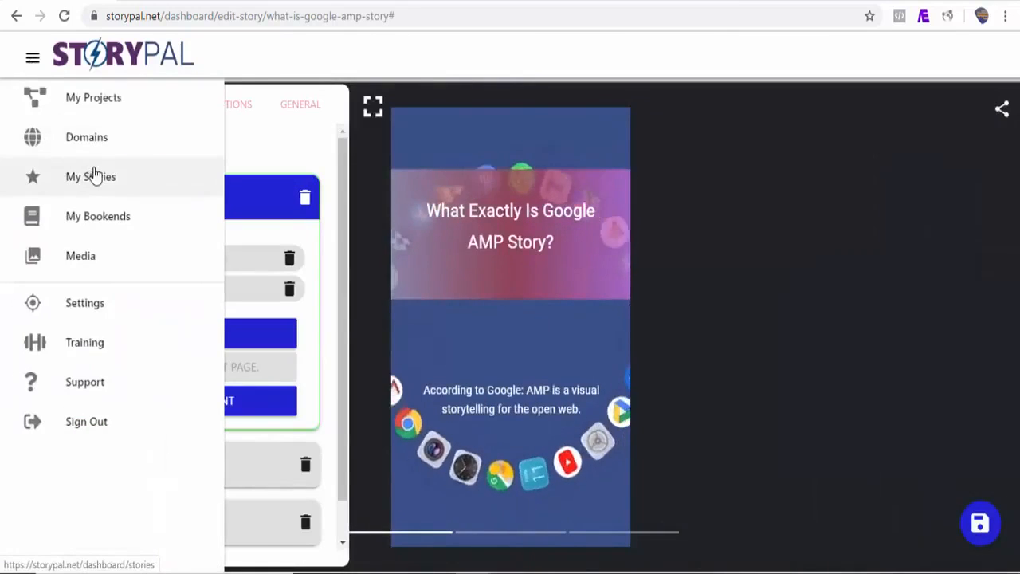
left_click(95, 191)
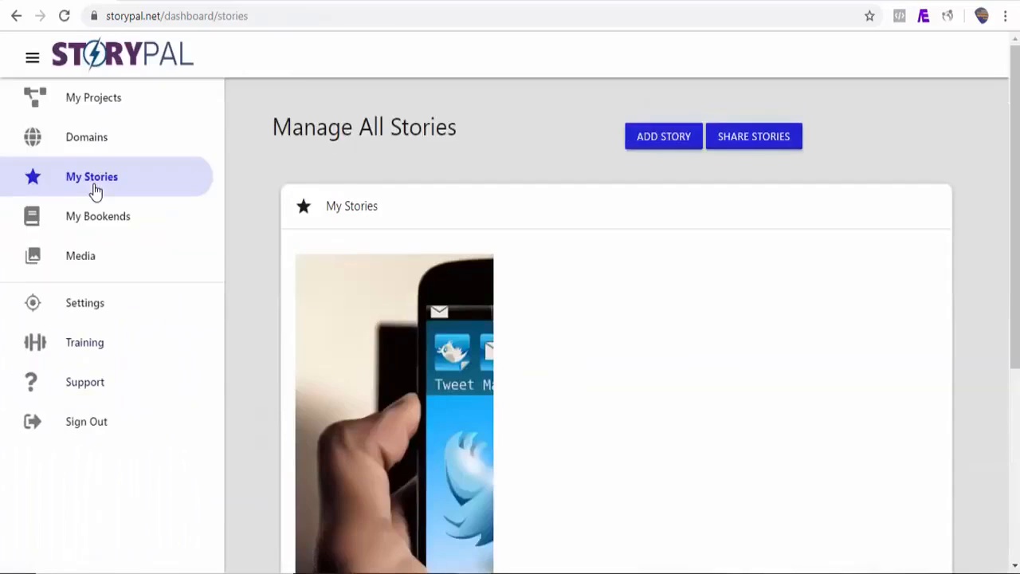
scroll(654, 242, "down", 3)
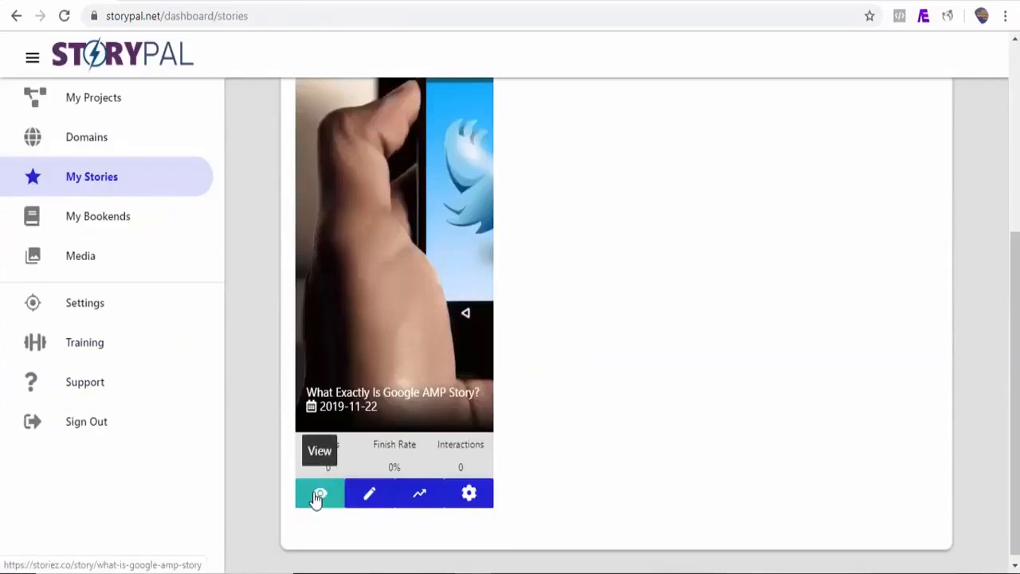
left_click(318, 496)
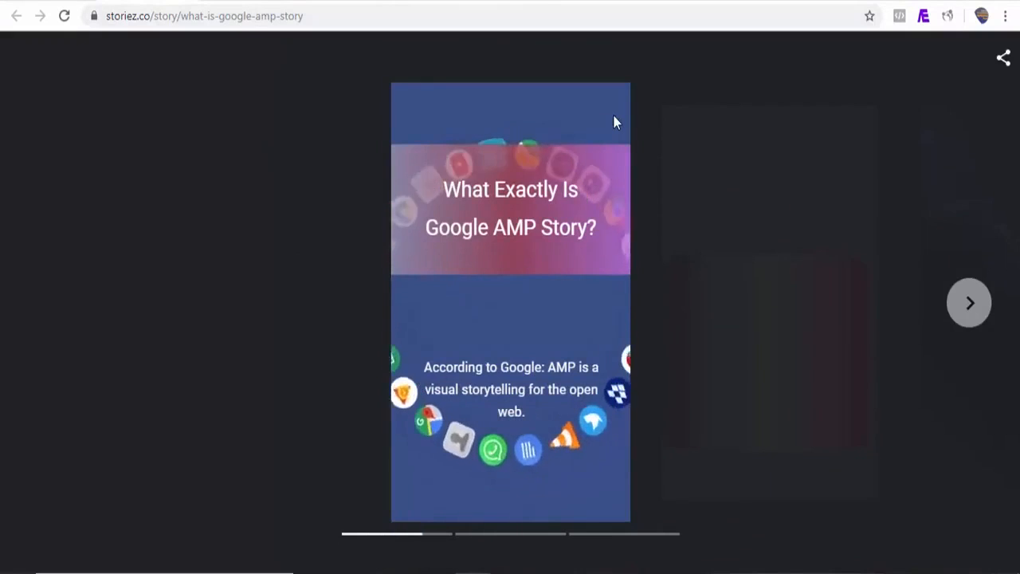
left_click(972, 302)
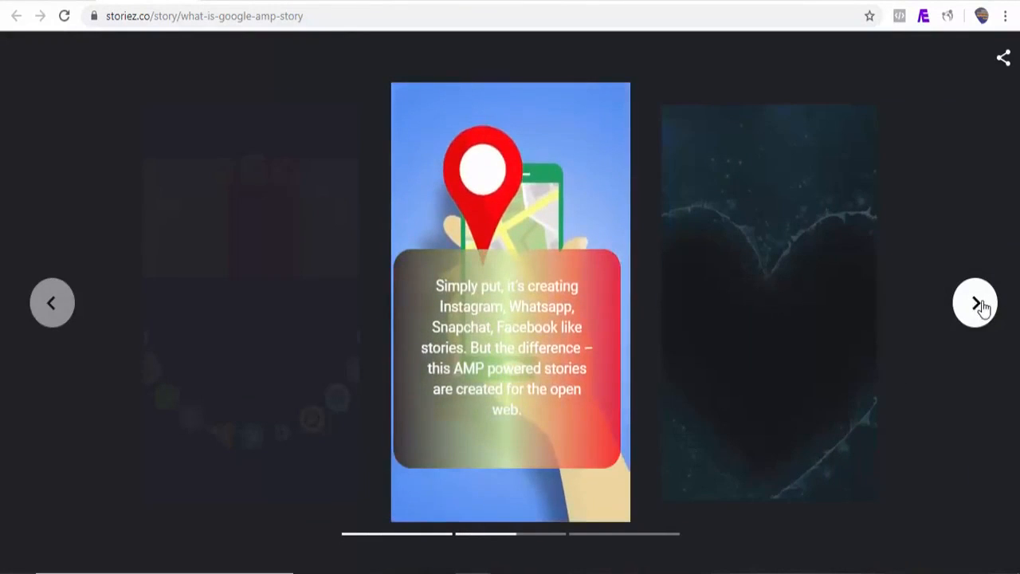
left_click(982, 308)
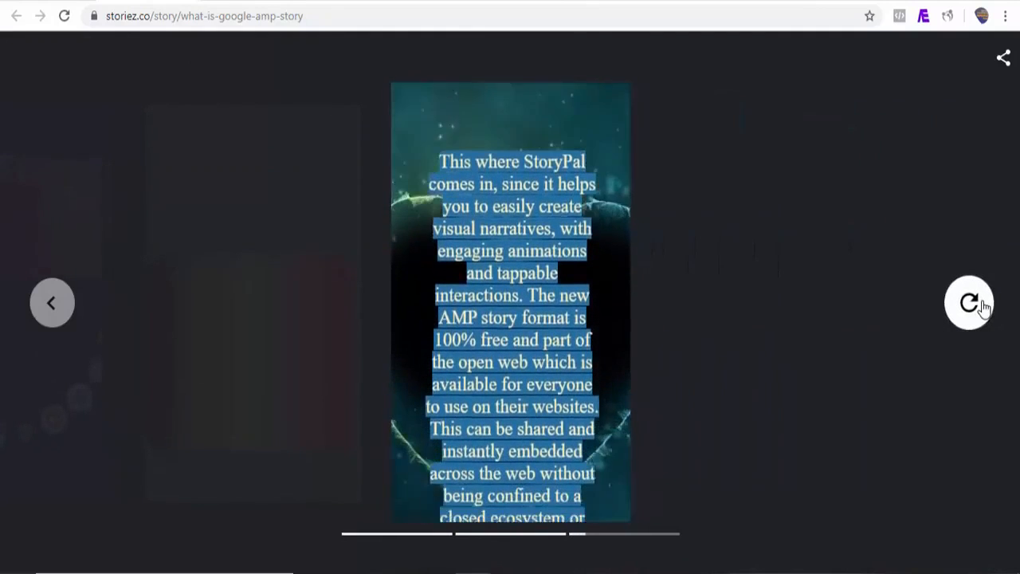
left_click(982, 306)
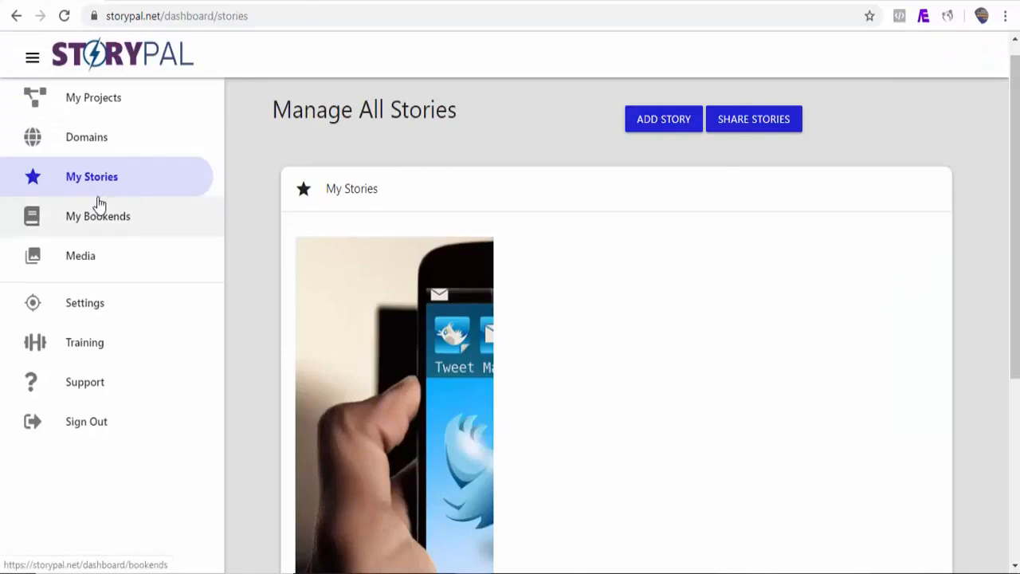
Start a new story and choose a website as the source for its first story page
left_click(656, 120)
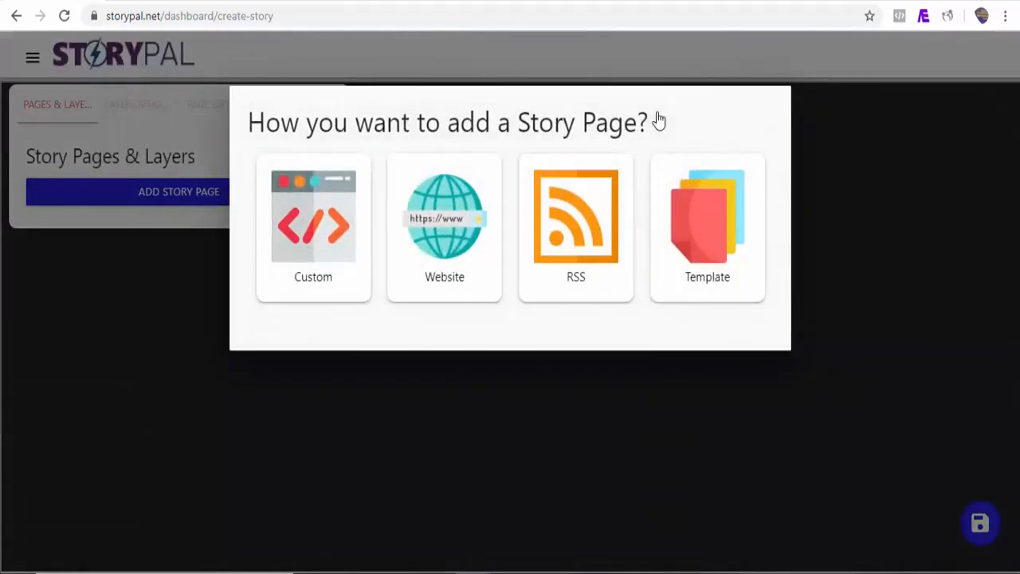
left_click(444, 243)
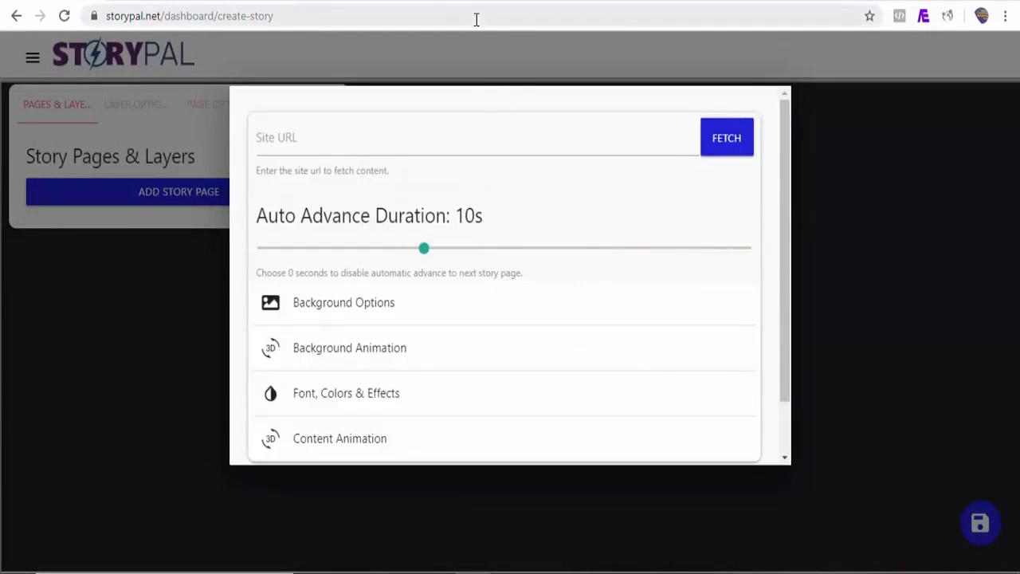
Open Vanity Fair's trending article on the fall of WeWork, copy its address and enter it as the story's Site URL
left_click(526, 1)
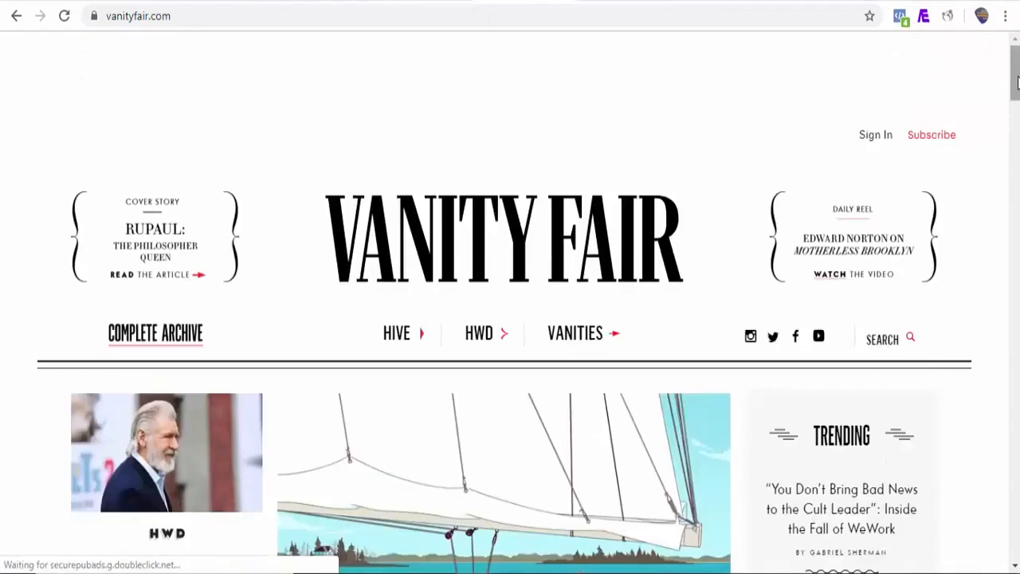
left_click_drag(1019, 83, 1019, 128)
left_click(858, 230)
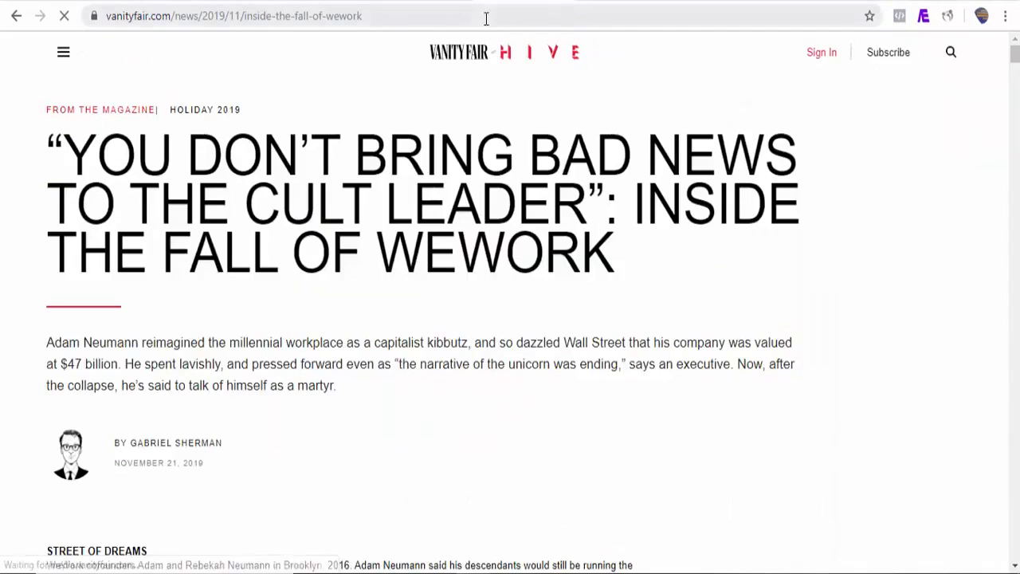
left_click(381, 20)
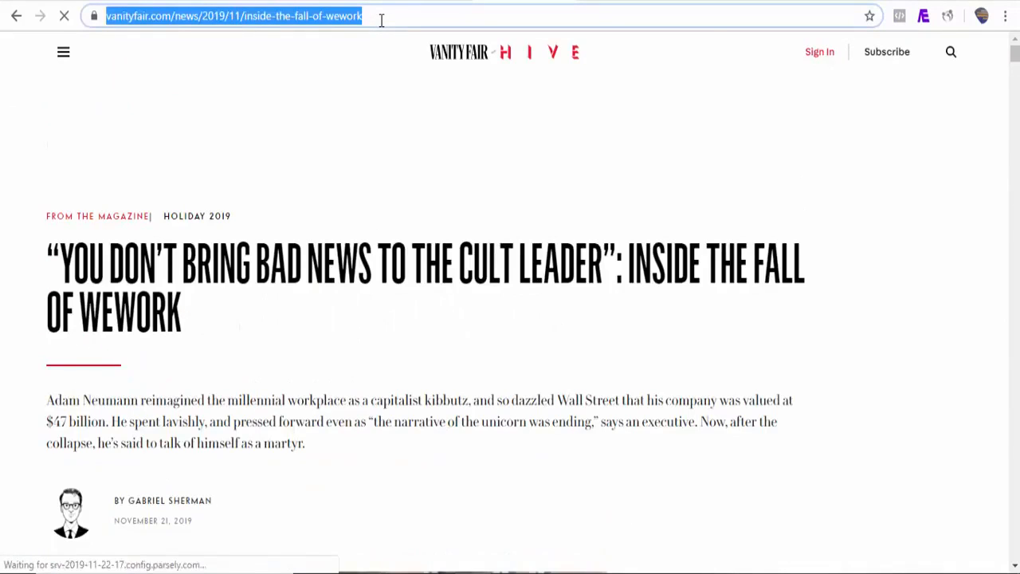
right_click(381, 20)
left_click(413, 110)
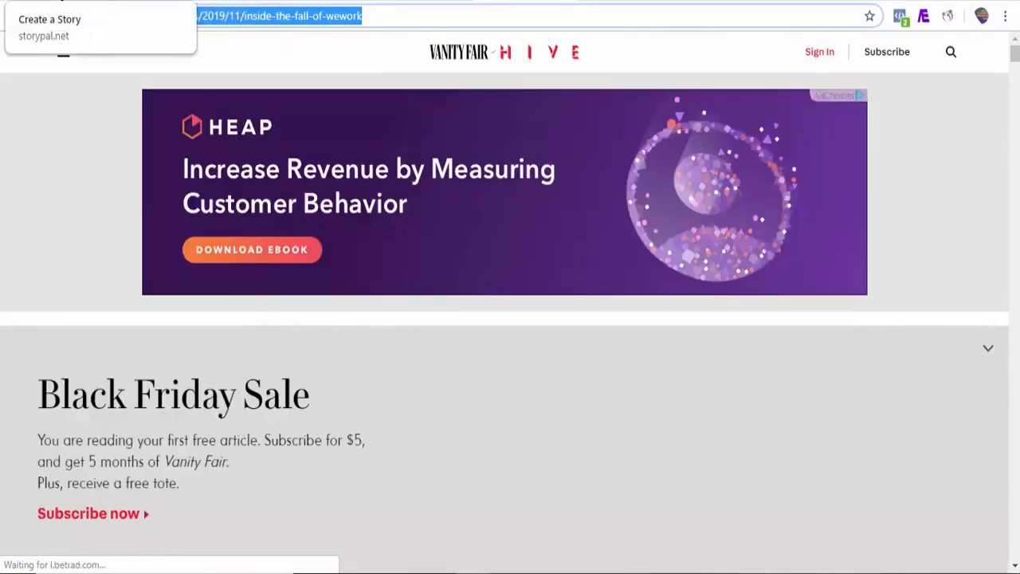
left_click(137, 5)
left_click(340, 141)
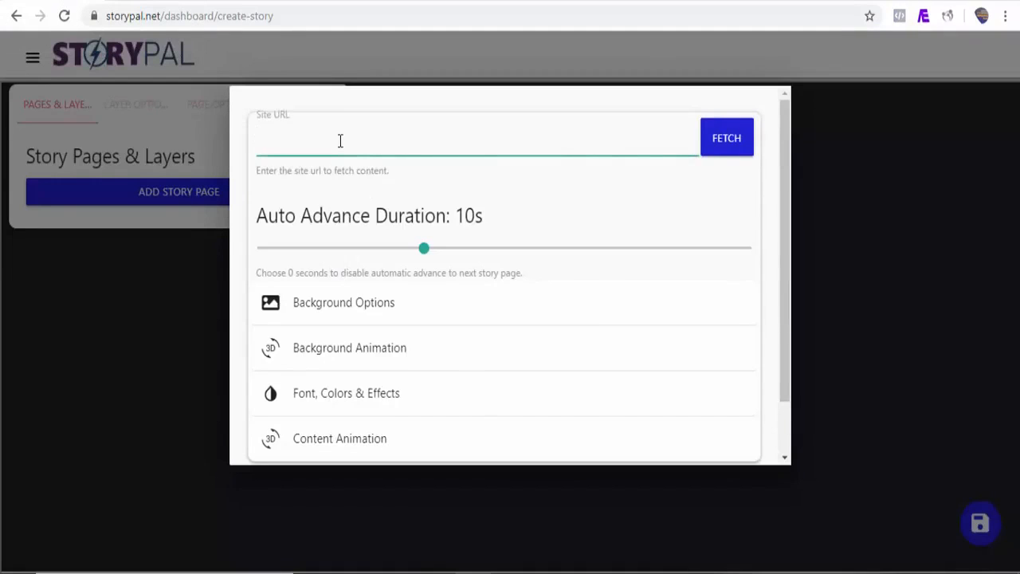
key("ctrl+v")
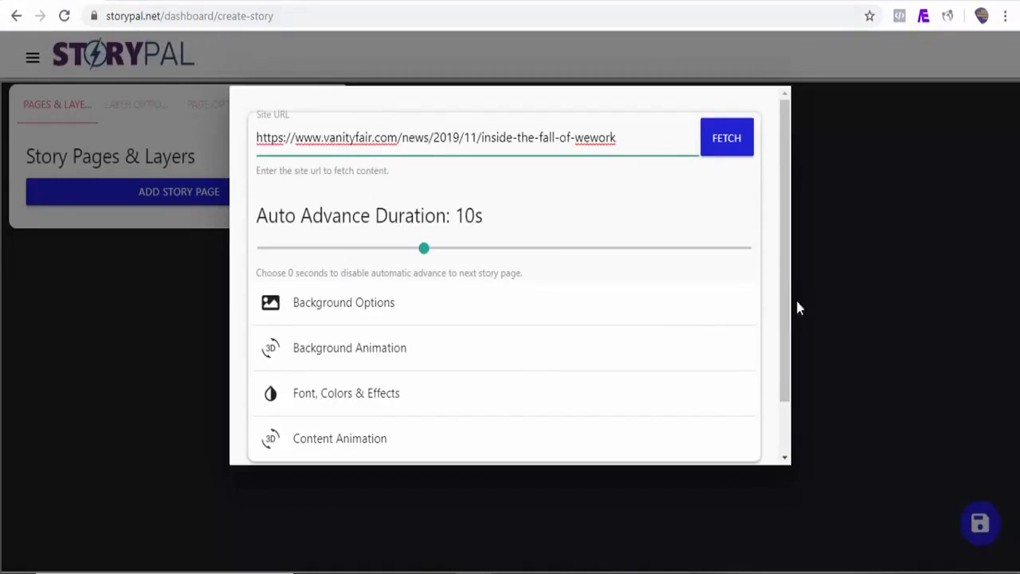
Set the background animation of the fetched pages to Drop
left_click_drag(790, 307, 786, 346)
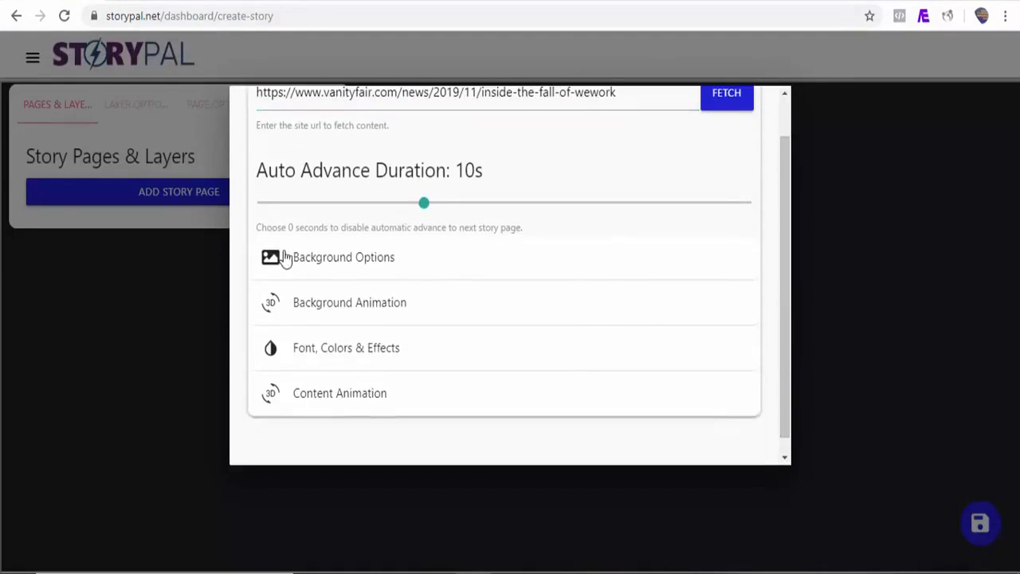
left_click(380, 258)
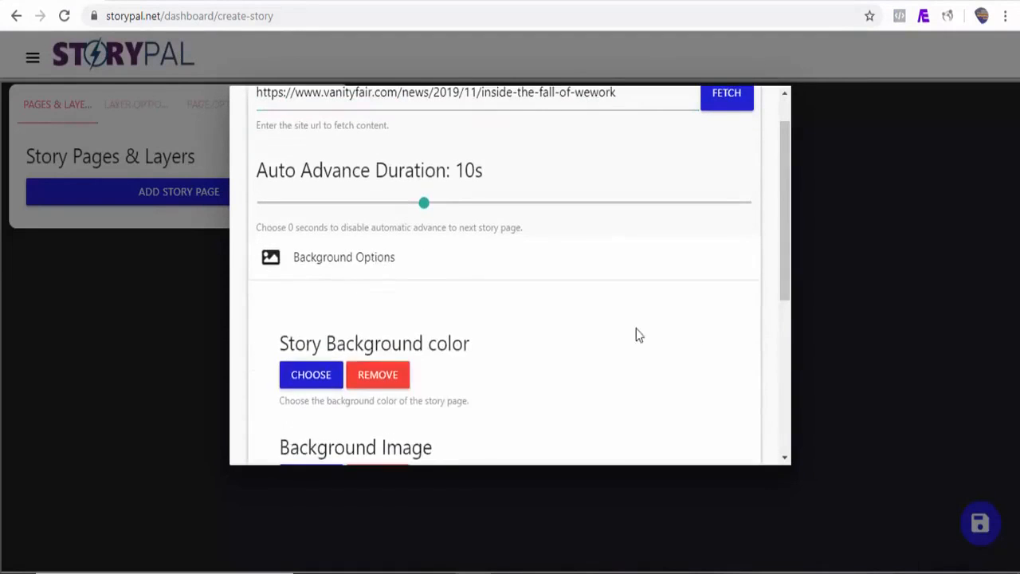
left_click(368, 263)
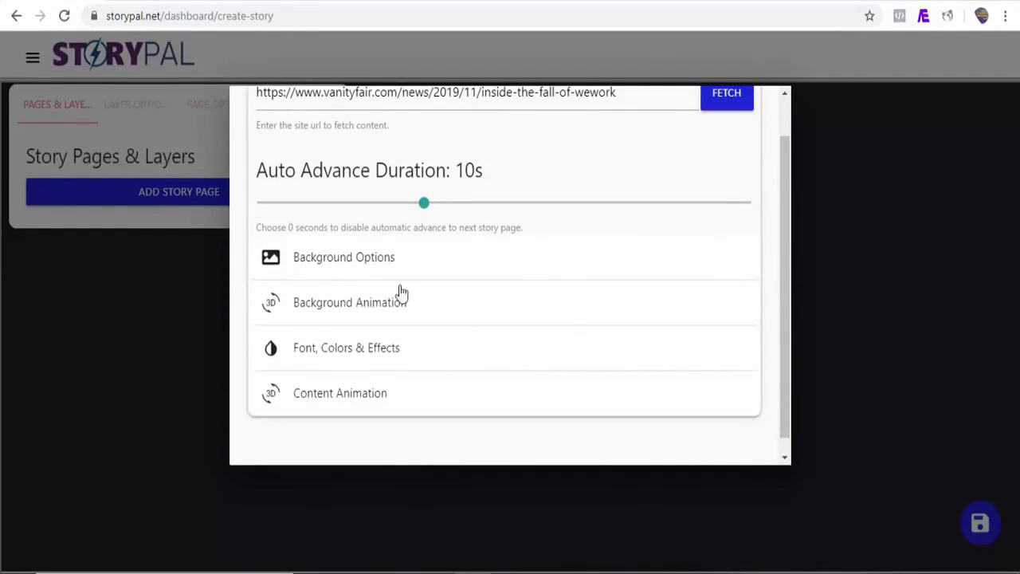
left_click(355, 303)
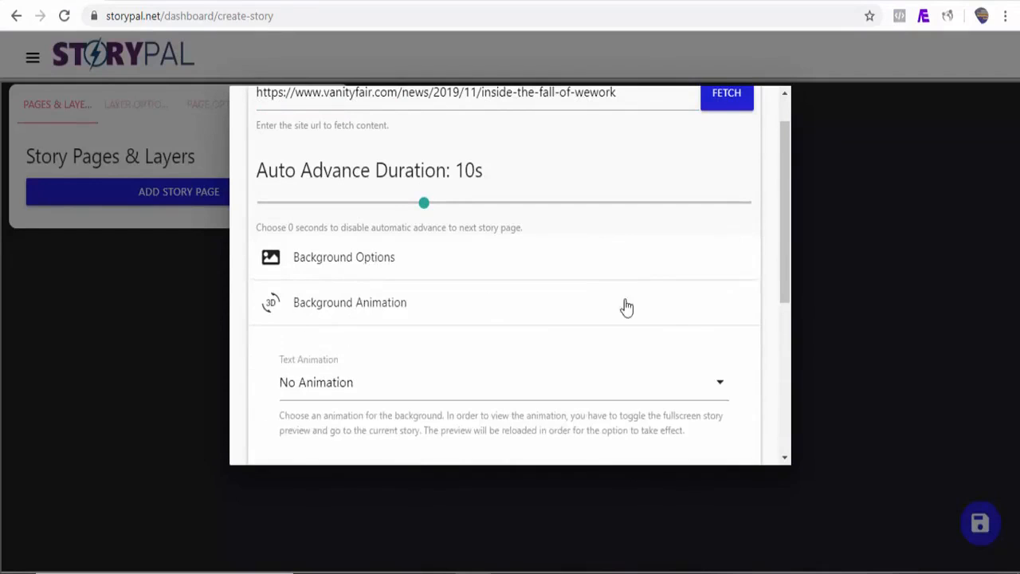
left_click_drag(789, 269, 790, 308)
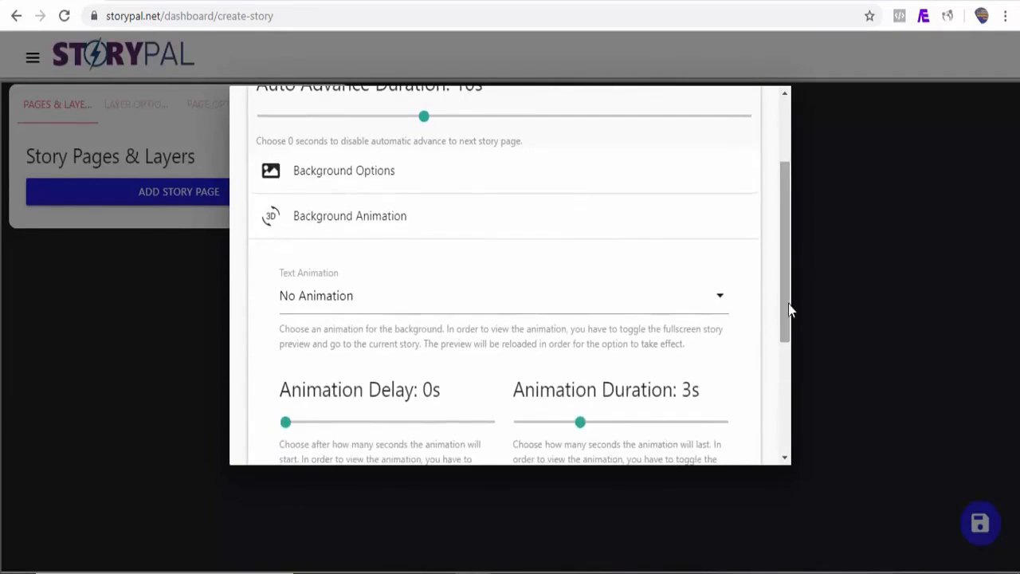
left_click(644, 303)
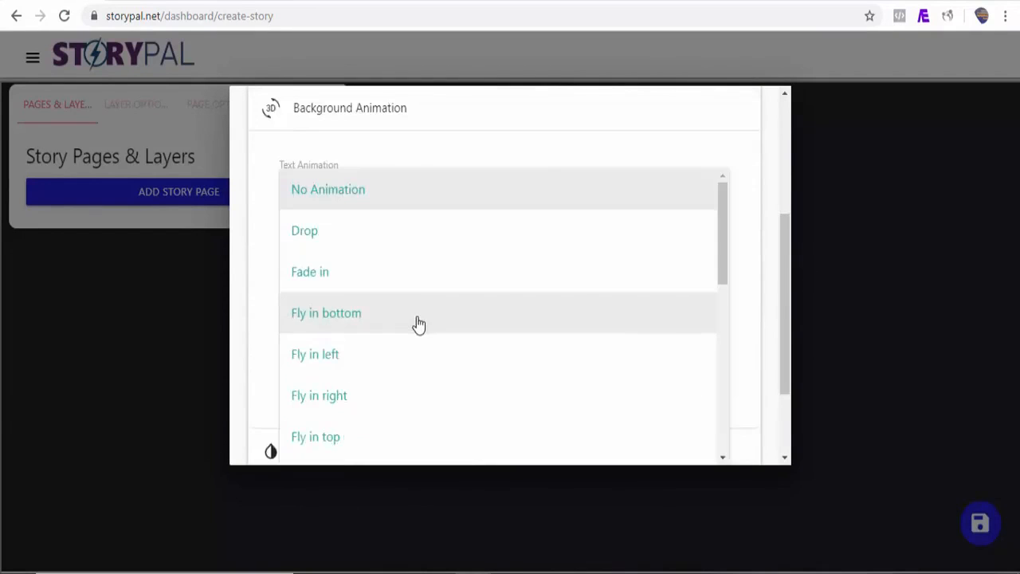
left_click(333, 243)
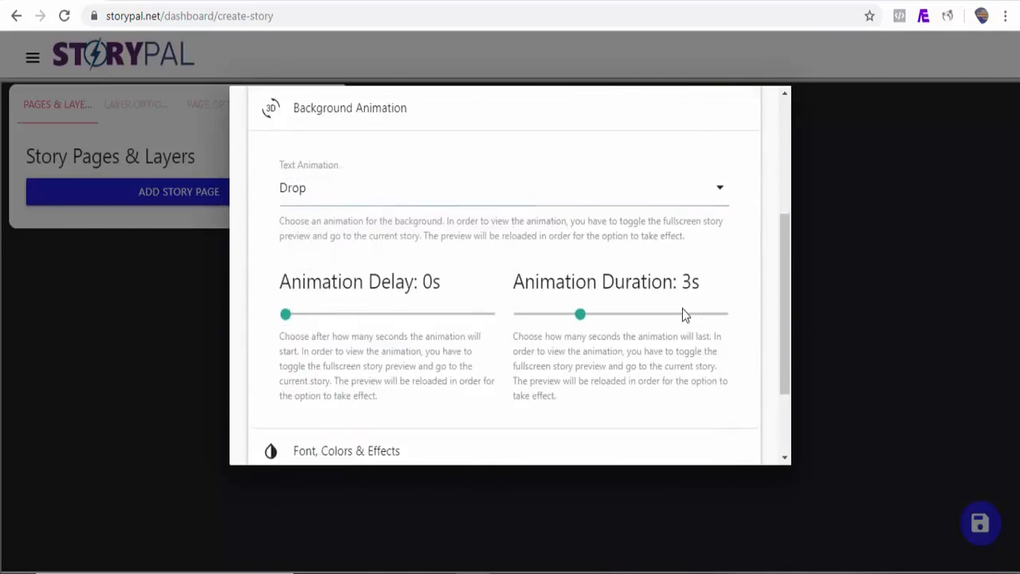
Set the content animation of the fetched pages to Fly in right with a delay of 1.1 s
left_click_drag(786, 273, 786, 349)
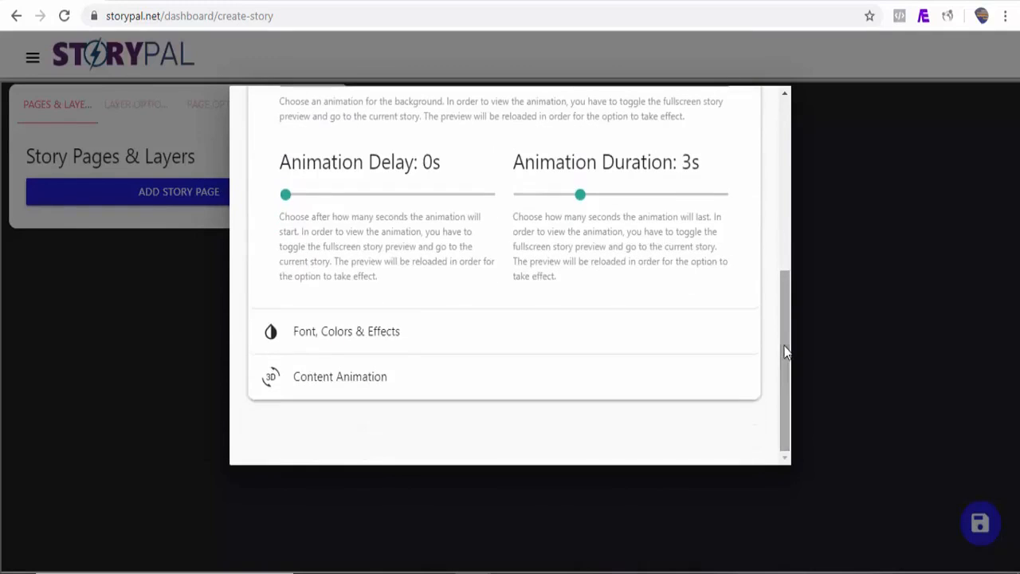
left_click(388, 343)
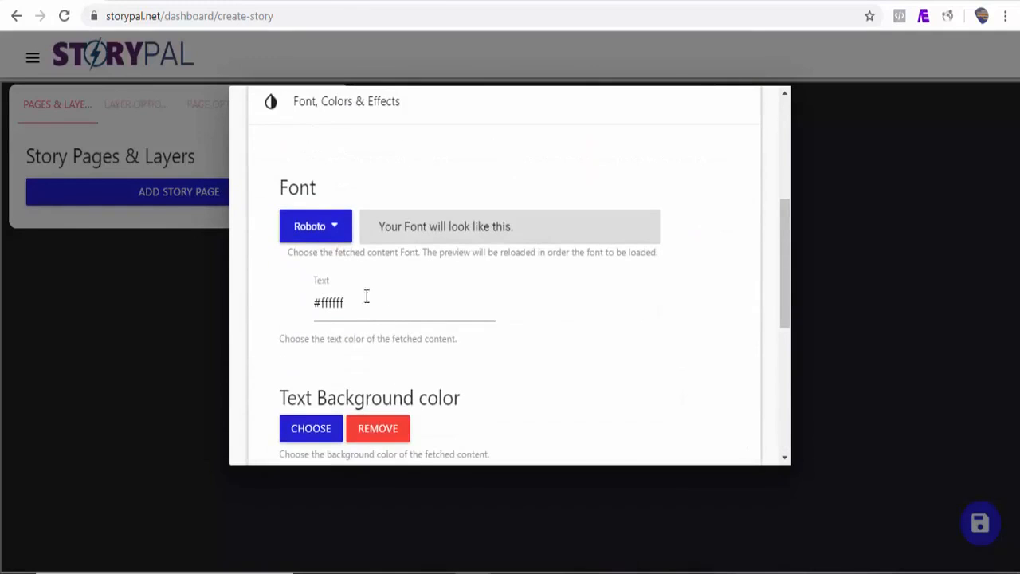
left_click_drag(782, 308, 785, 429)
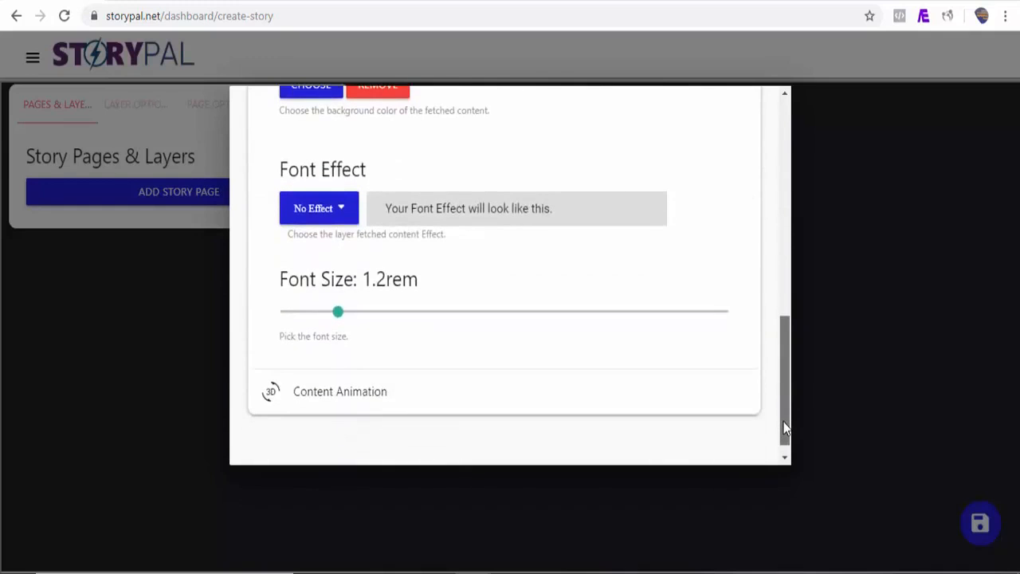
left_click(350, 395)
left_click_drag(286, 318, 310, 319)
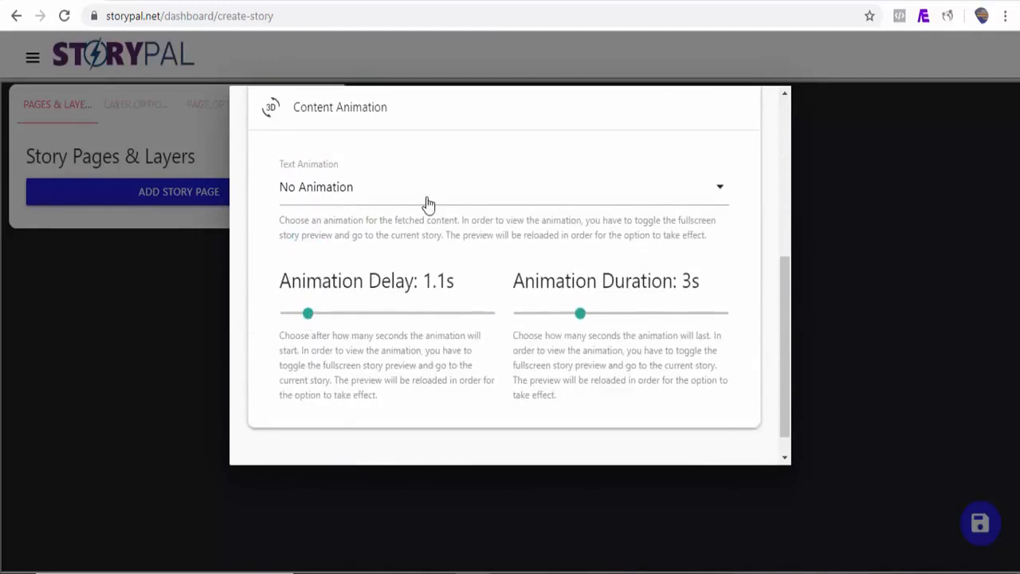
scroll(428, 203, "down", 1)
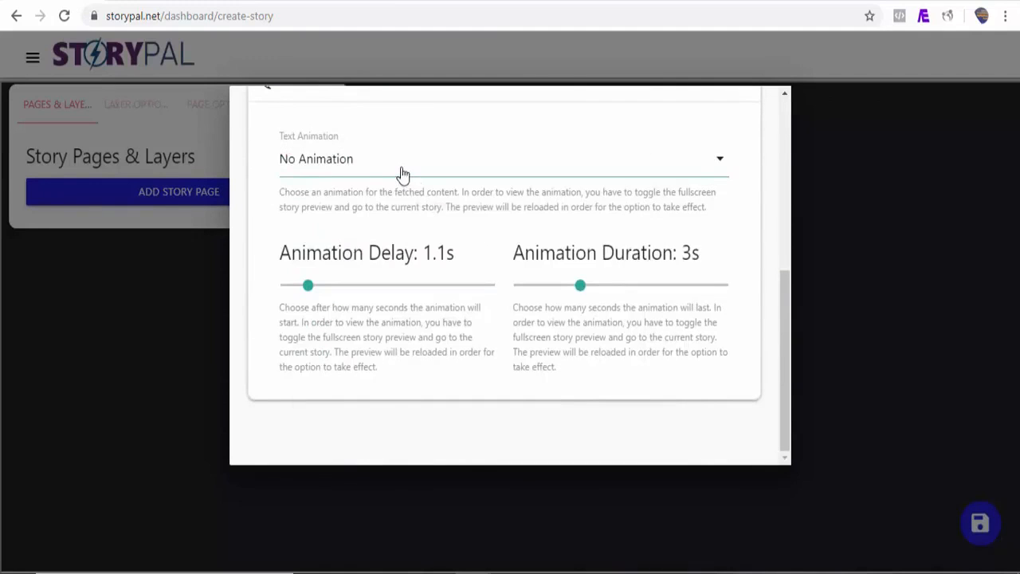
left_click(404, 175)
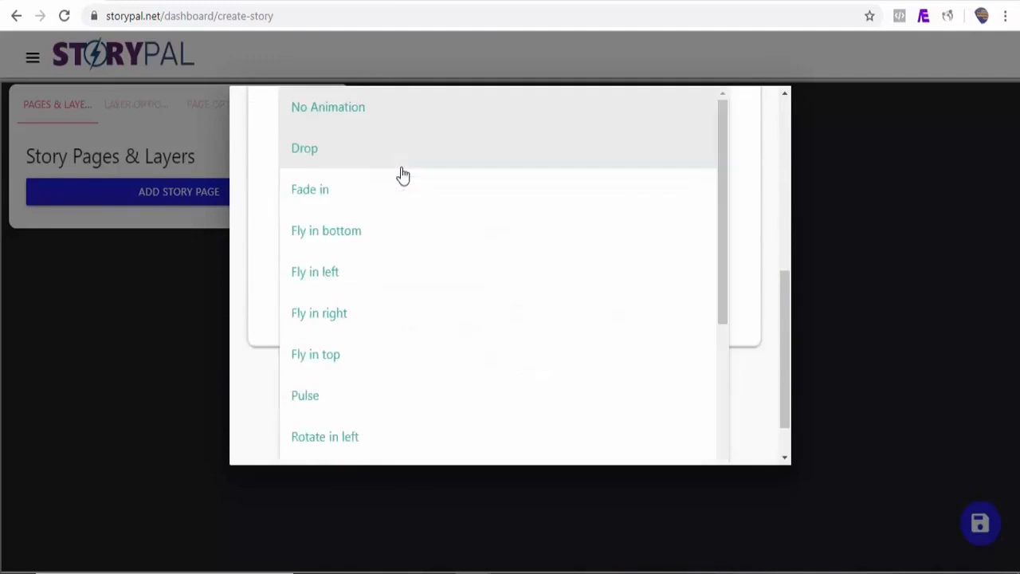
left_click(353, 332)
Fetch the article's content and decline the automatic story creation in order to add content manually
scroll(769, 239, "up", 10)
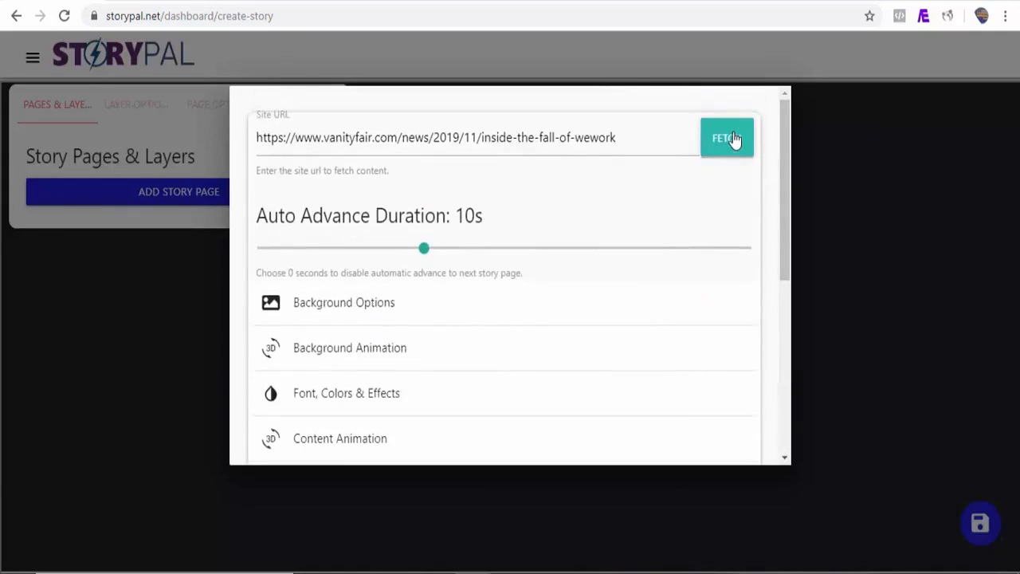
left_click(727, 138)
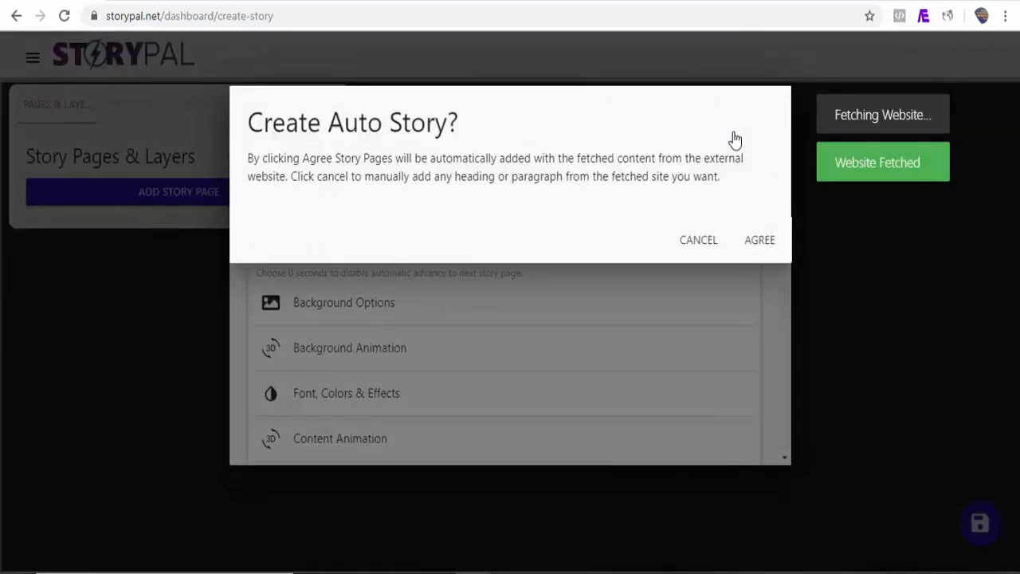
left_click(698, 250)
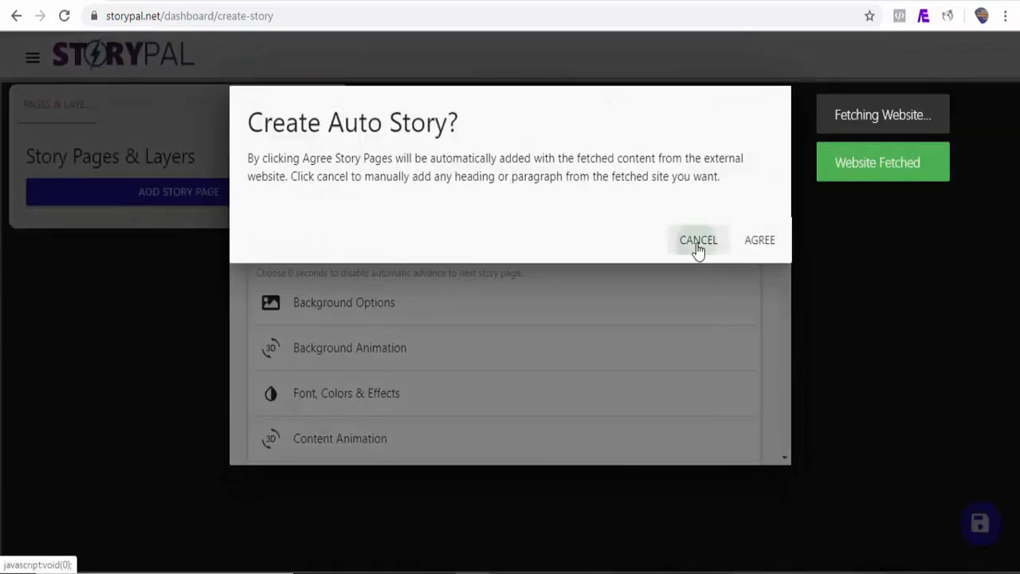
Add the article's heading and its first two paragraphs from the fetched content as separate story pages
left_click_drag(785, 112, 785, 132)
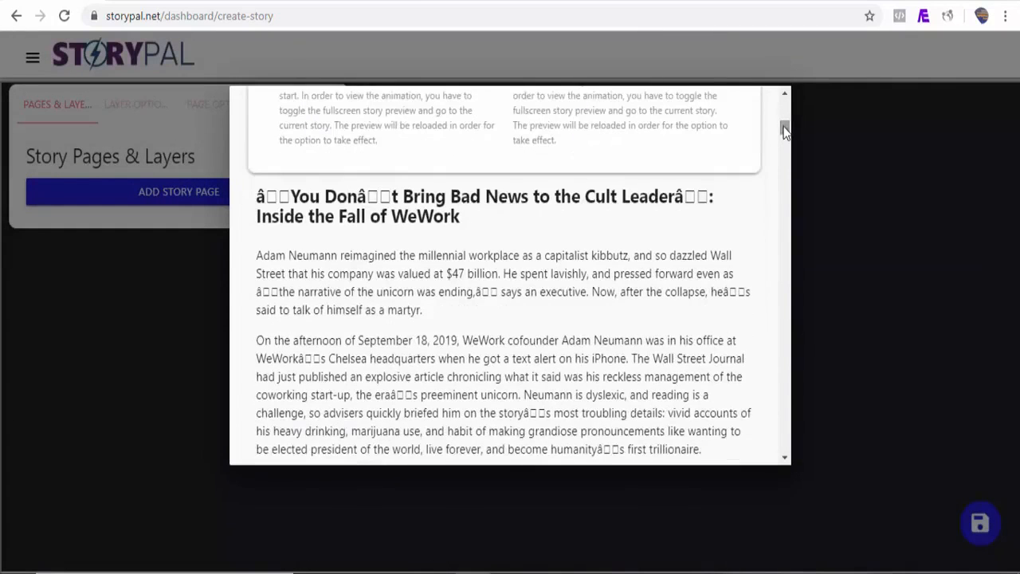
left_click(446, 213)
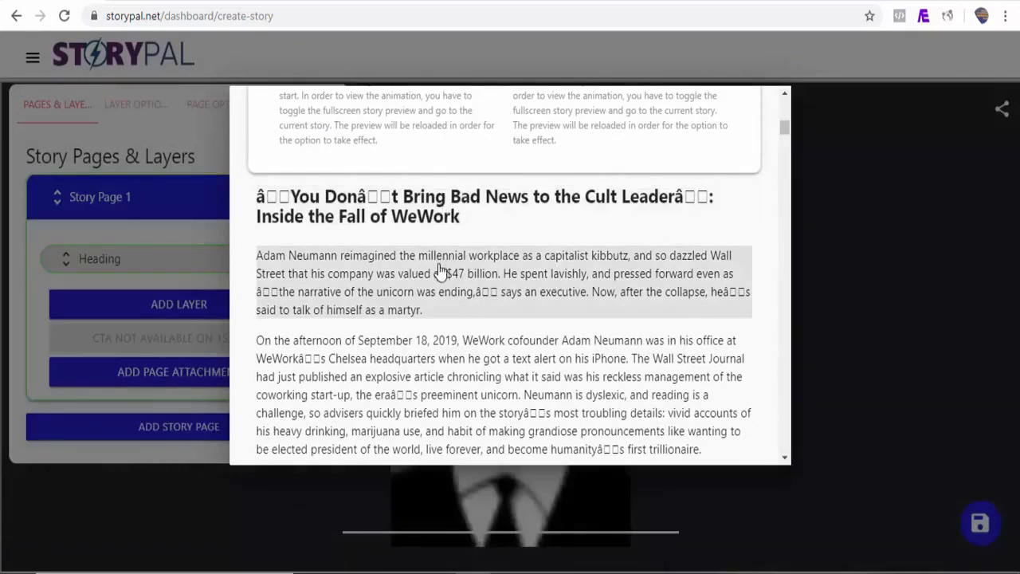
left_click(440, 271)
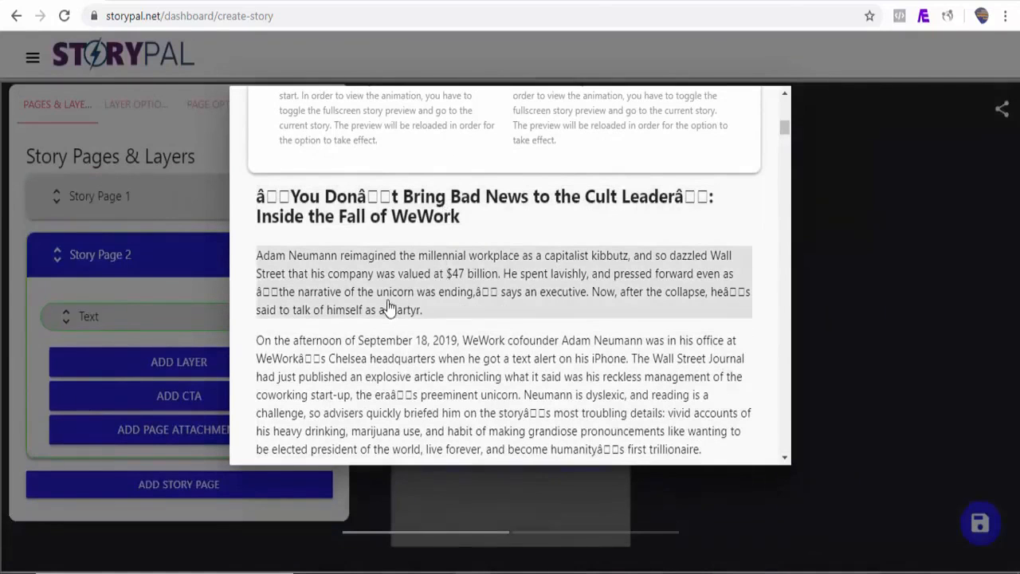
left_click(394, 363)
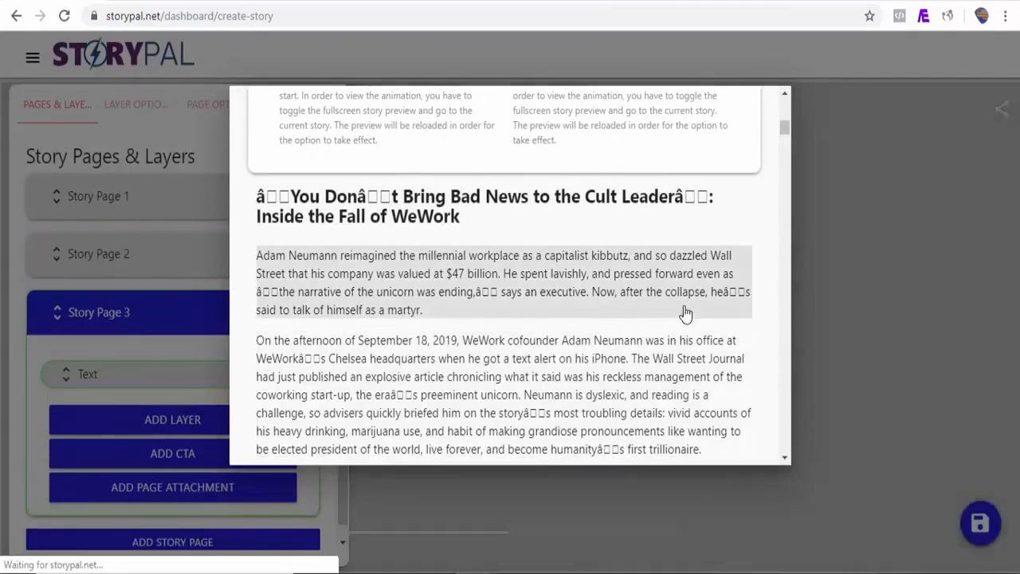
Add the fetched paragraph beginning "For an embattled CEO running a company" as another story page and close the website content dialog
scroll(785, 130, "up", 2)
scroll(785, 132, "up", 3)
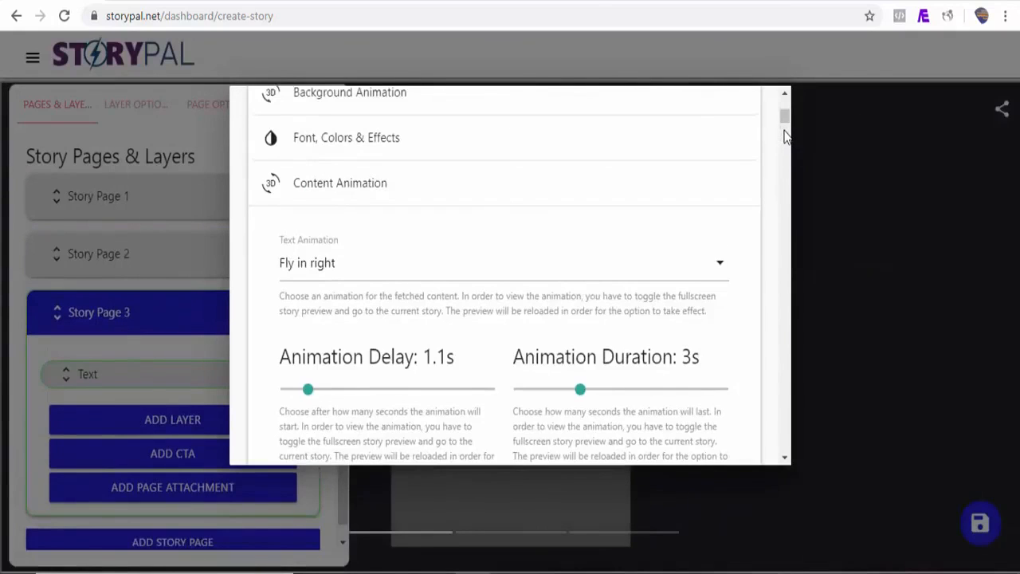
left_click_drag(785, 121, 783, 147)
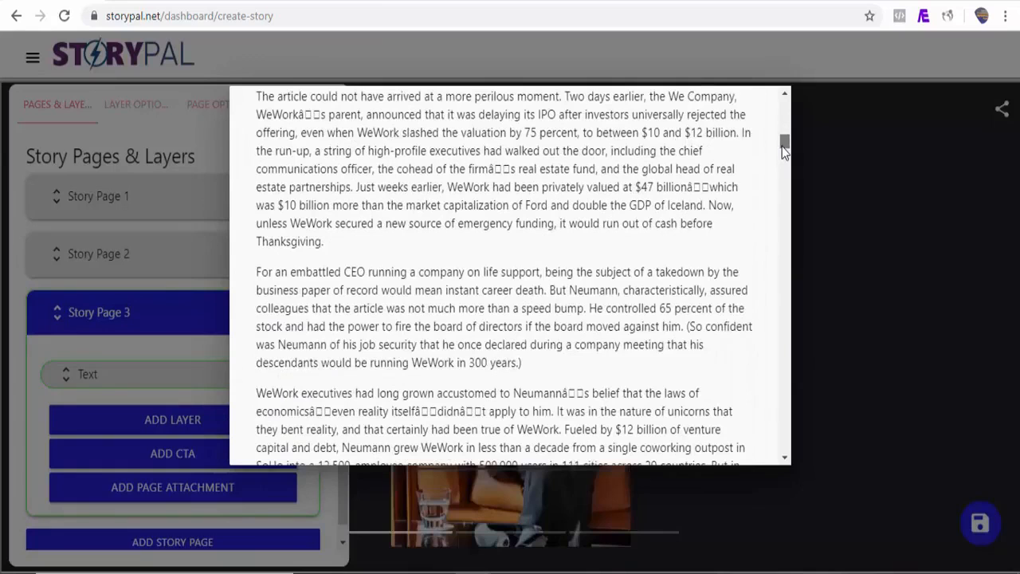
left_click(478, 334)
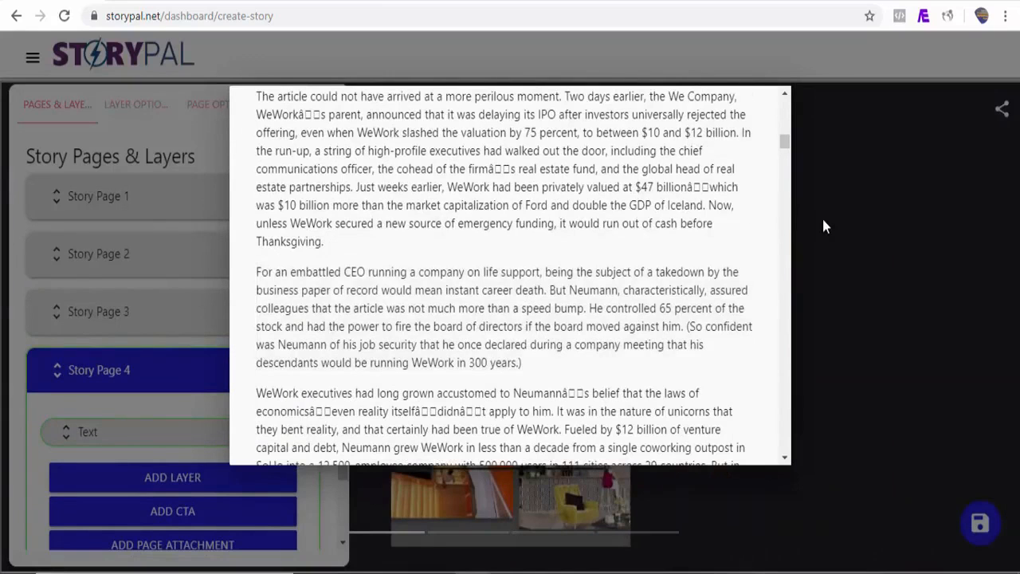
left_click(822, 216)
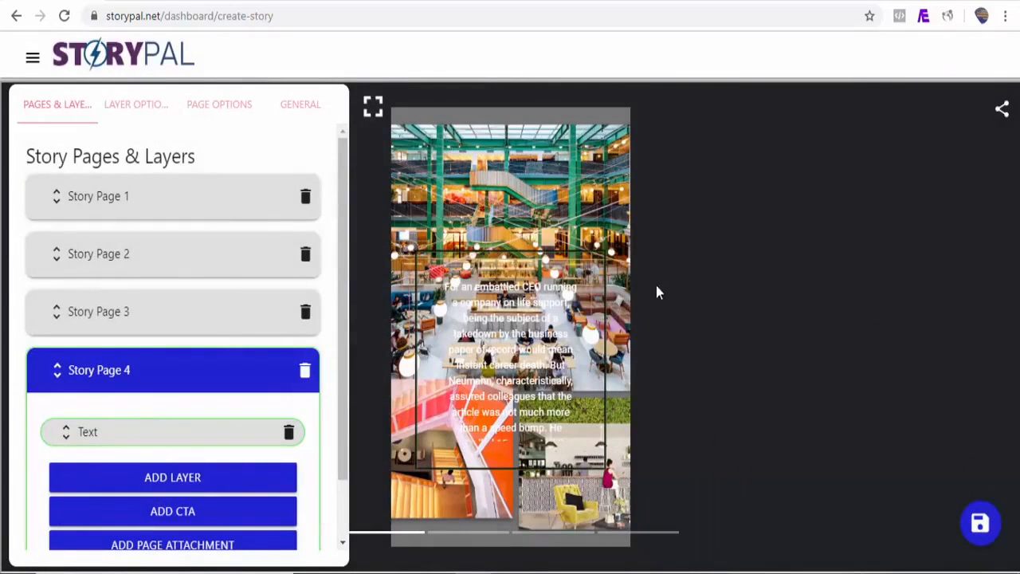
Preview the new story in full screen and page forward from the first to the third page
left_click(373, 109)
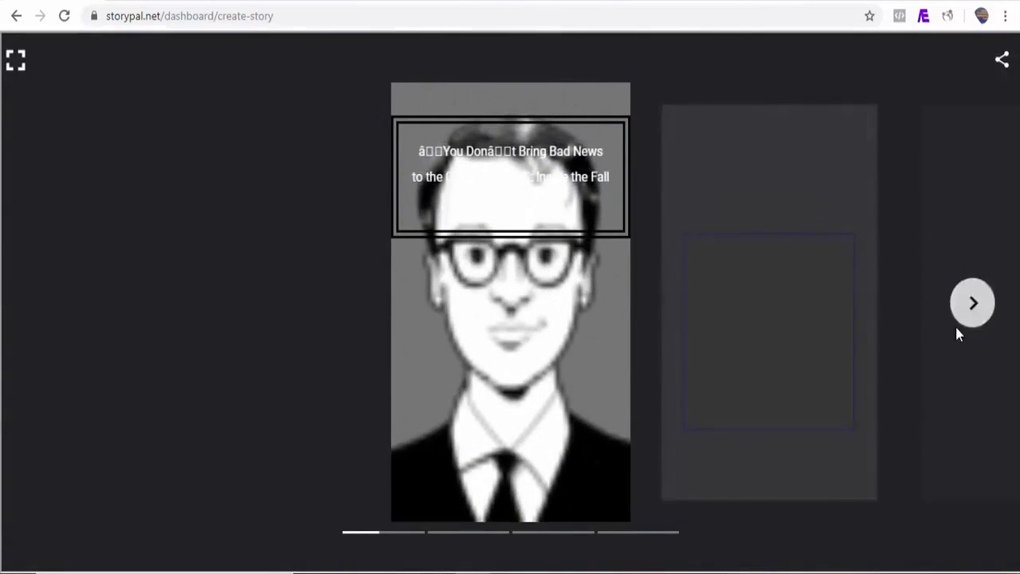
left_click(972, 317)
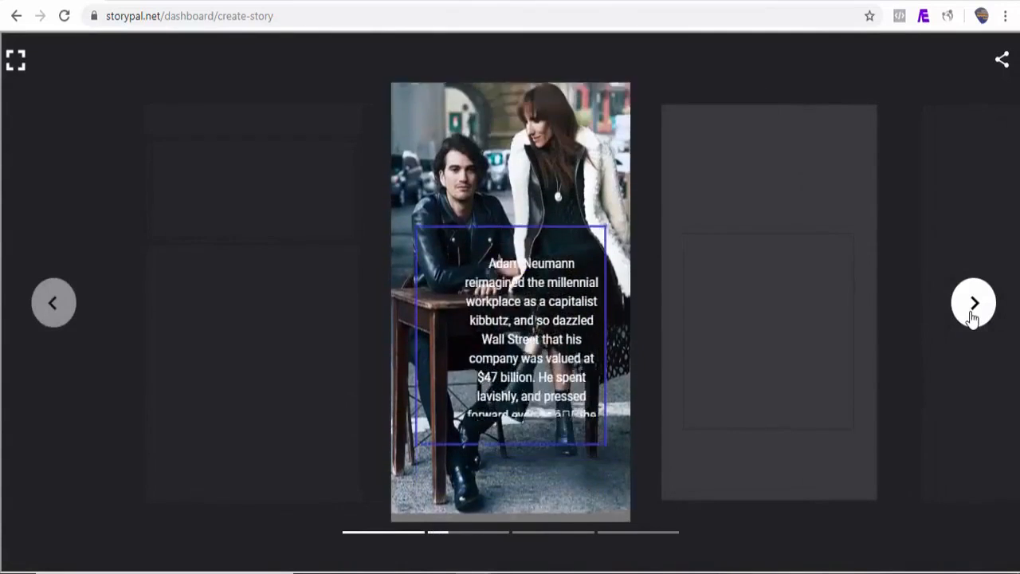
left_click(972, 317)
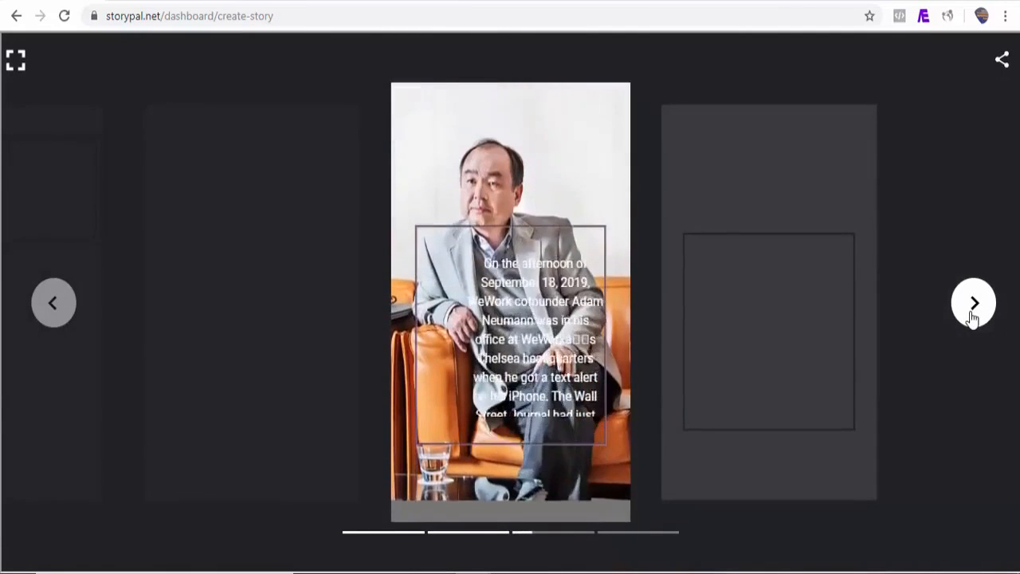
Page the full-screen preview forward to the fourth story page and leave full screen
left_click(973, 317)
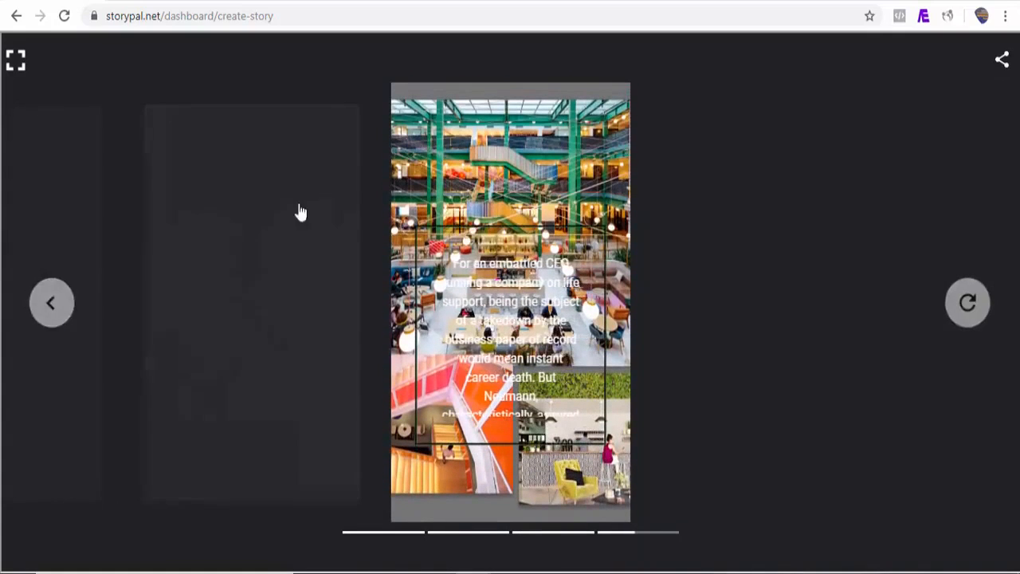
left_click(15, 64)
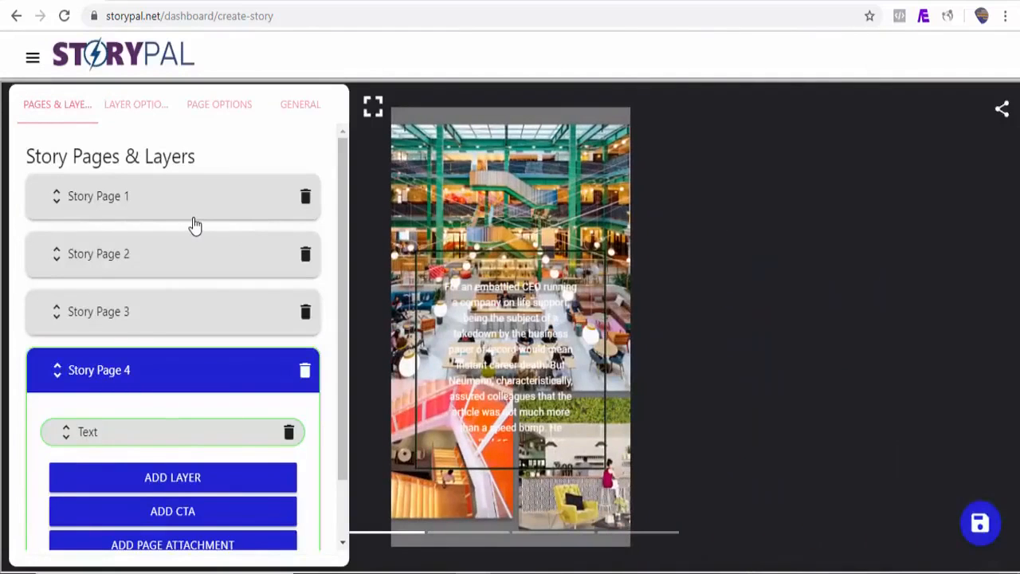
Open Story Page 3 and Story Page 1 in turn to review their layers and styling in the preview
left_click(193, 226)
scroll(160, 239, "down", 2)
left_click(155, 243)
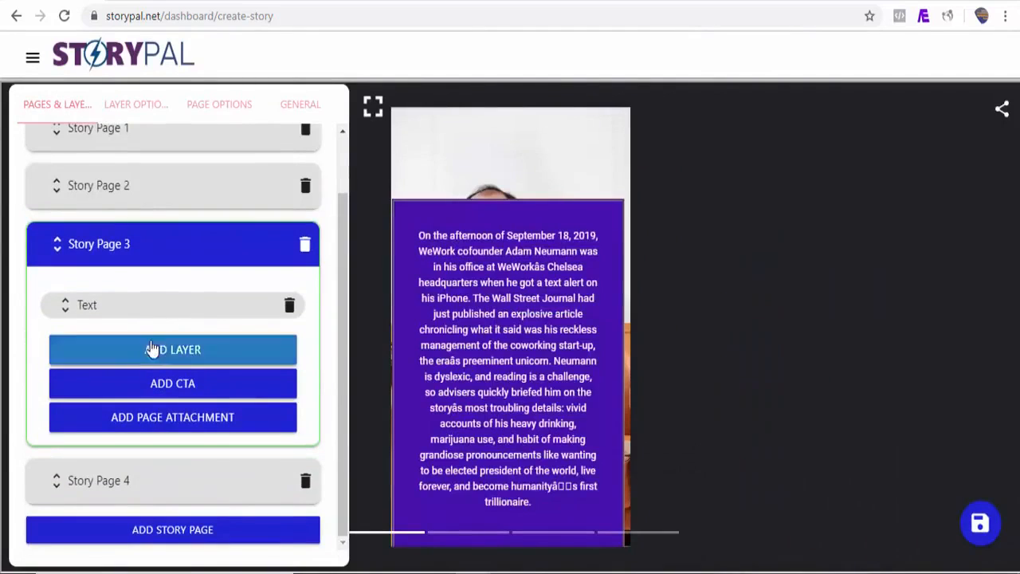
left_click(204, 137)
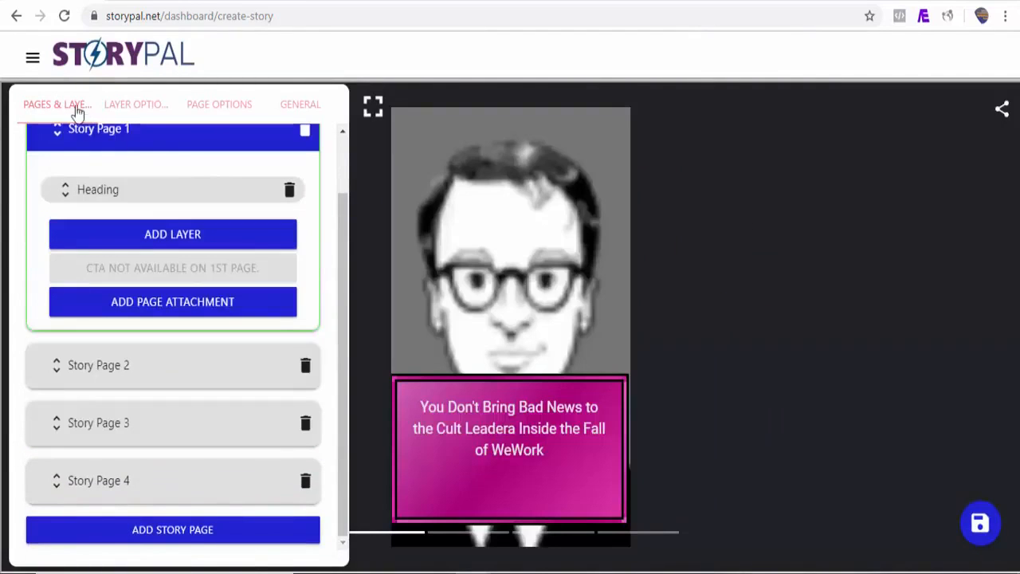
Preview the restyled story in full screen from the first to the fourth page, and leave full screen
left_click(376, 112)
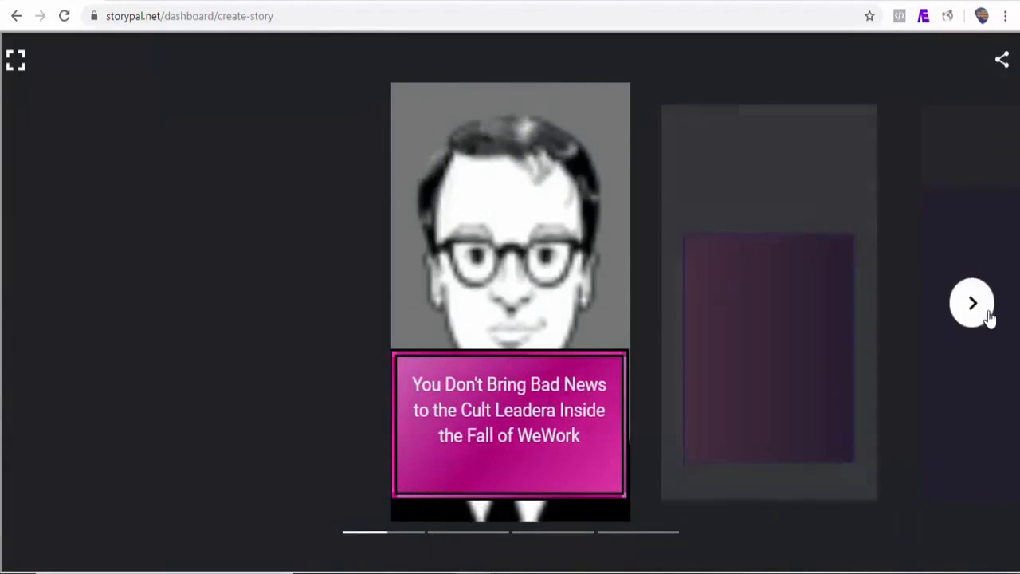
left_click(986, 318)
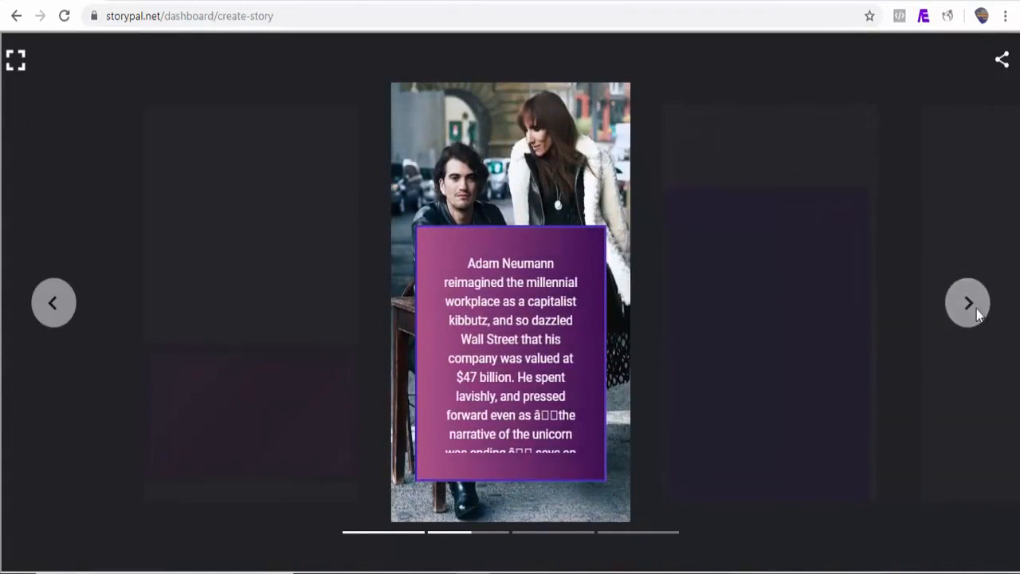
left_click(975, 310)
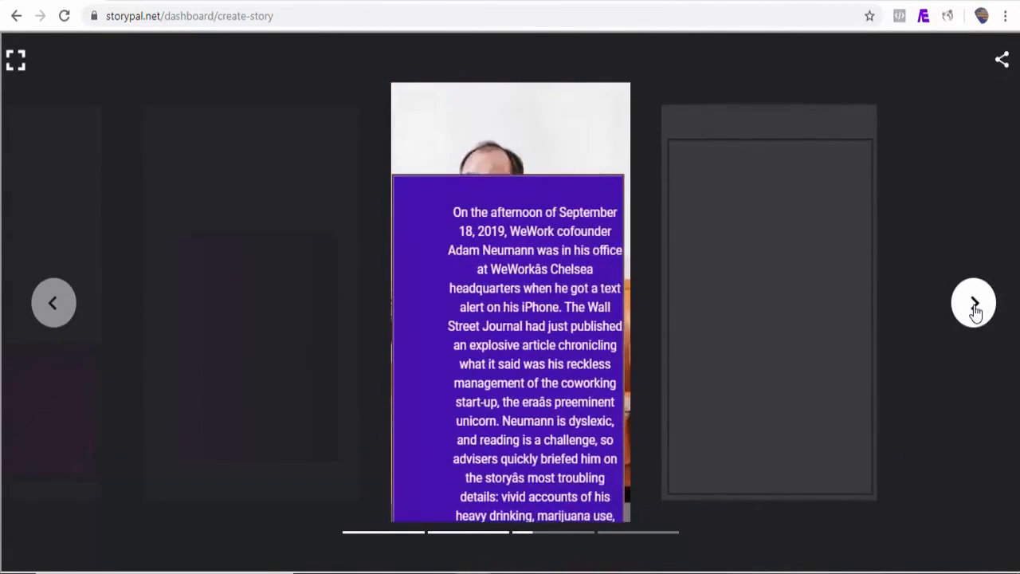
left_click(974, 310)
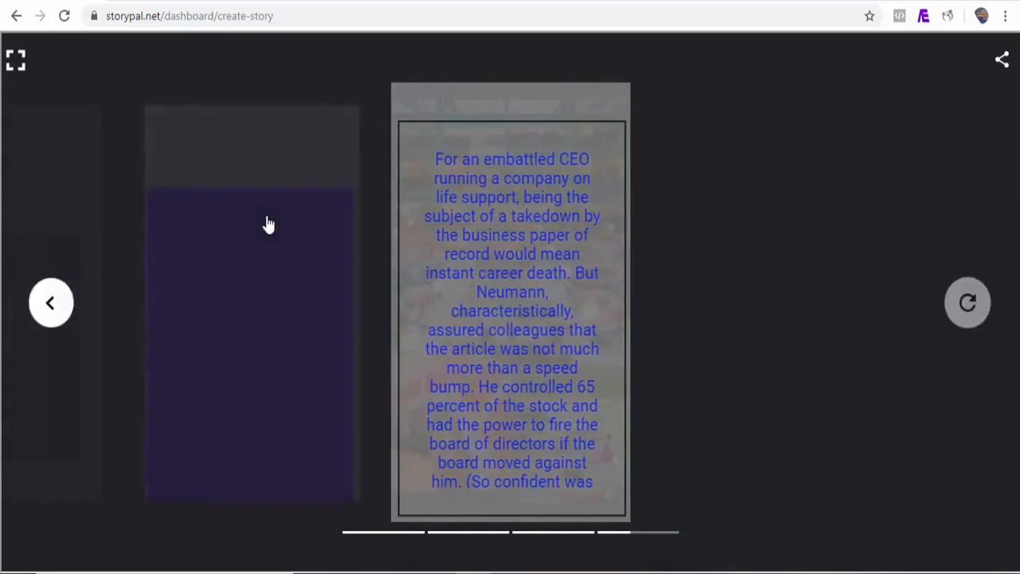
left_click(16, 62)
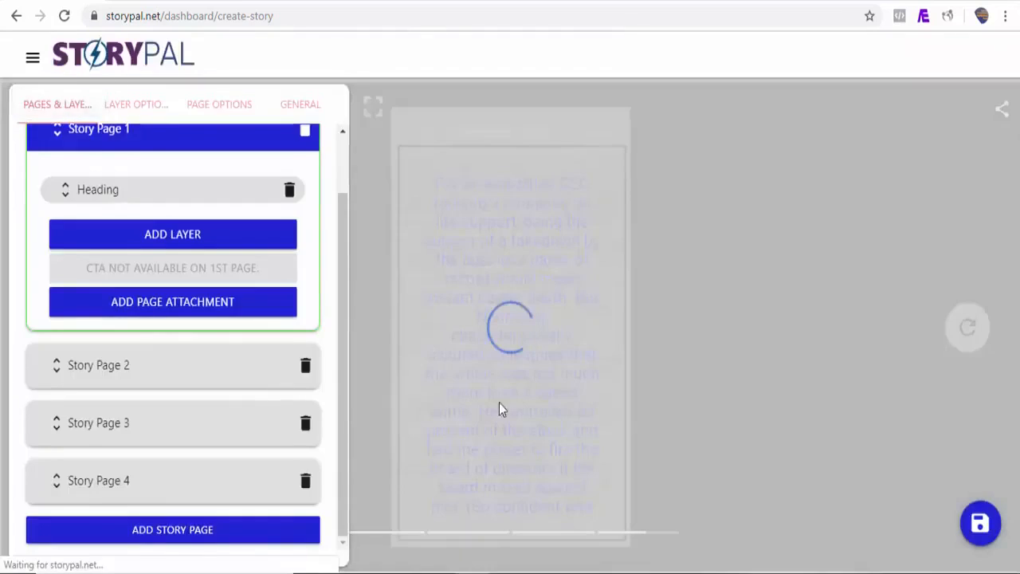
Open the story's General Information settings
left_click(306, 106)
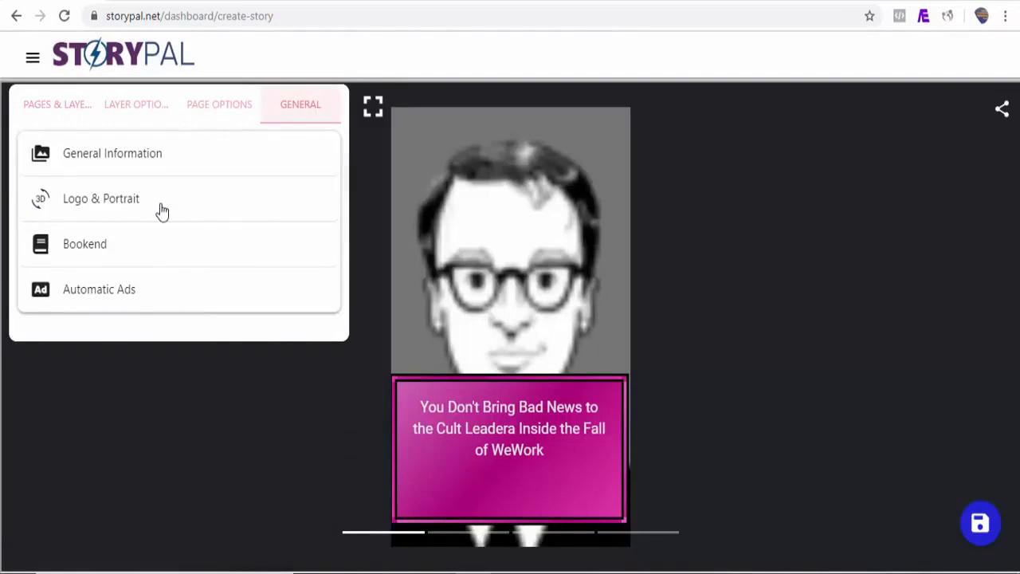
left_click(138, 167)
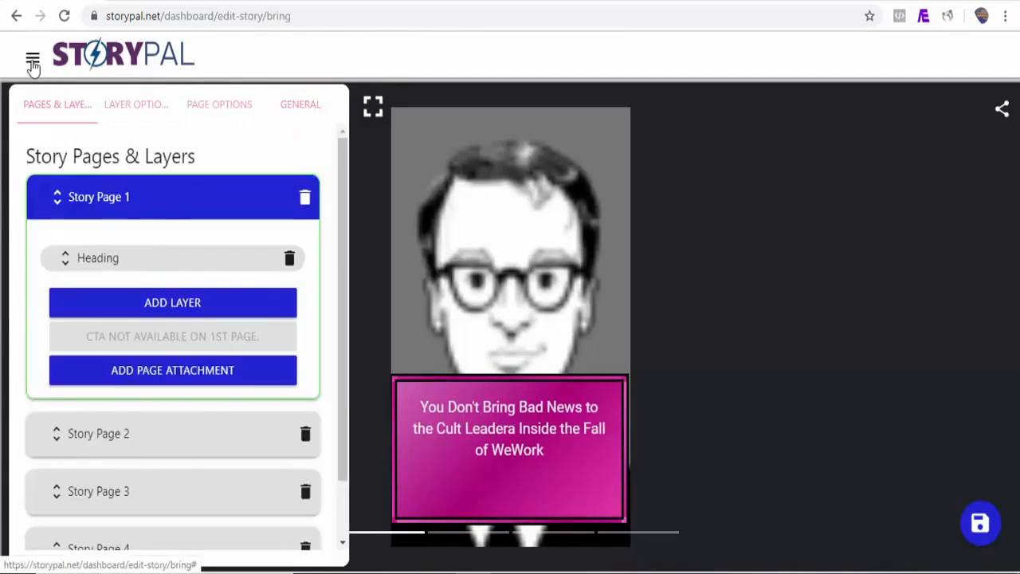
Go to the list of all stories and start a new story with RSS as the source for its pages
left_click(32, 64)
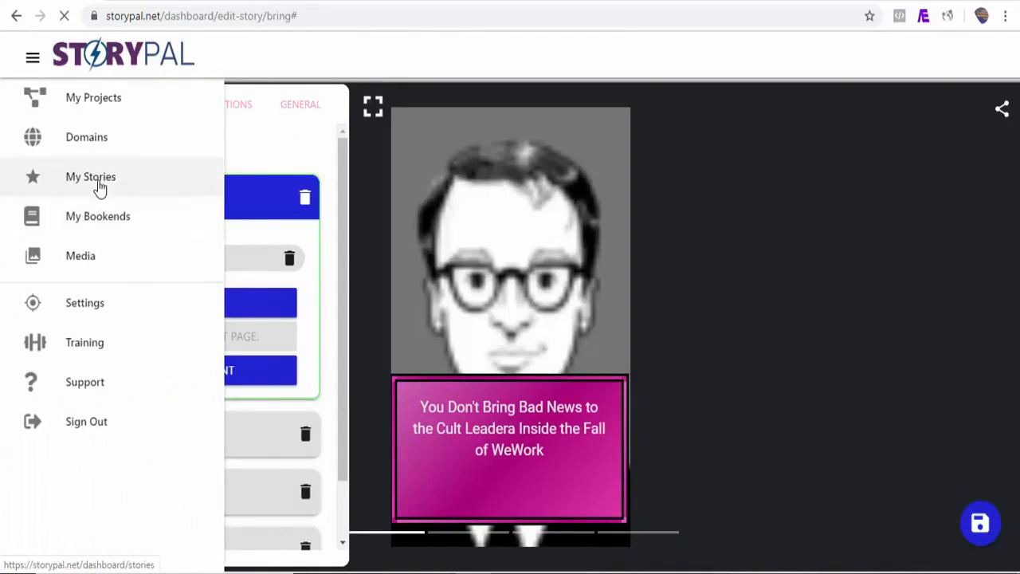
left_click(100, 187)
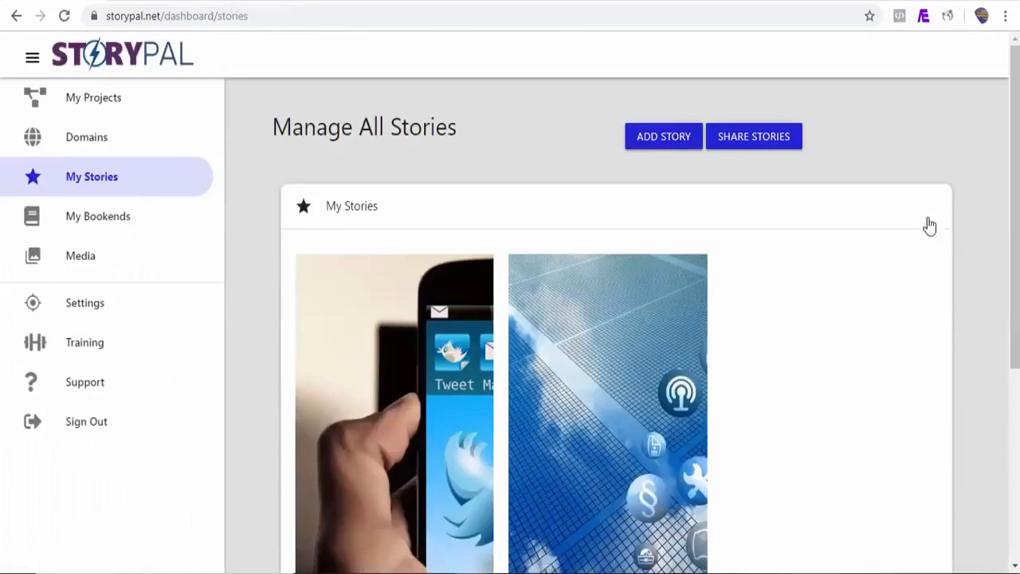
scroll(929, 226, "down", 4)
scroll(929, 225, "up", 3)
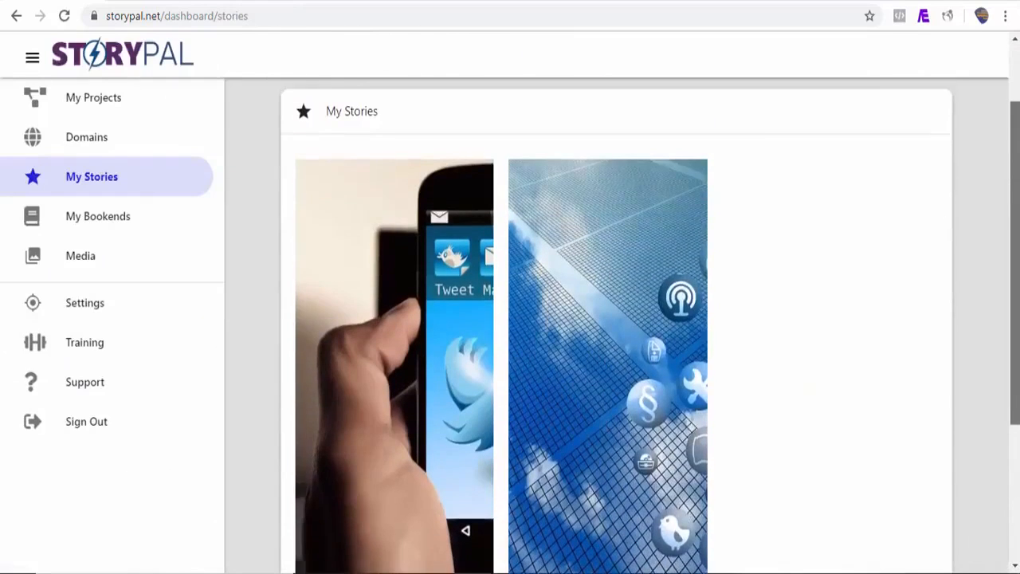
scroll(665, 237, "up", 1)
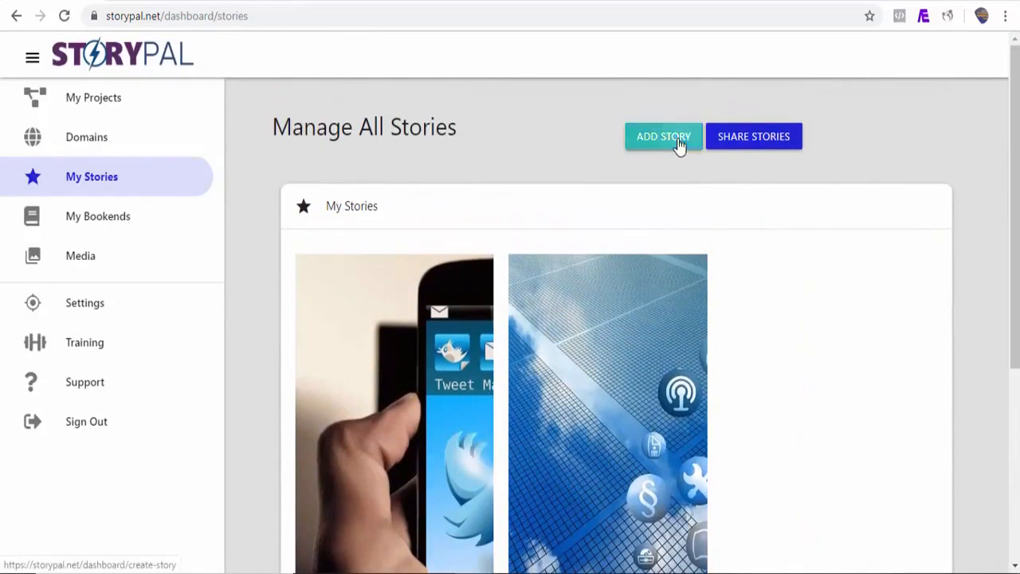
left_click(678, 146)
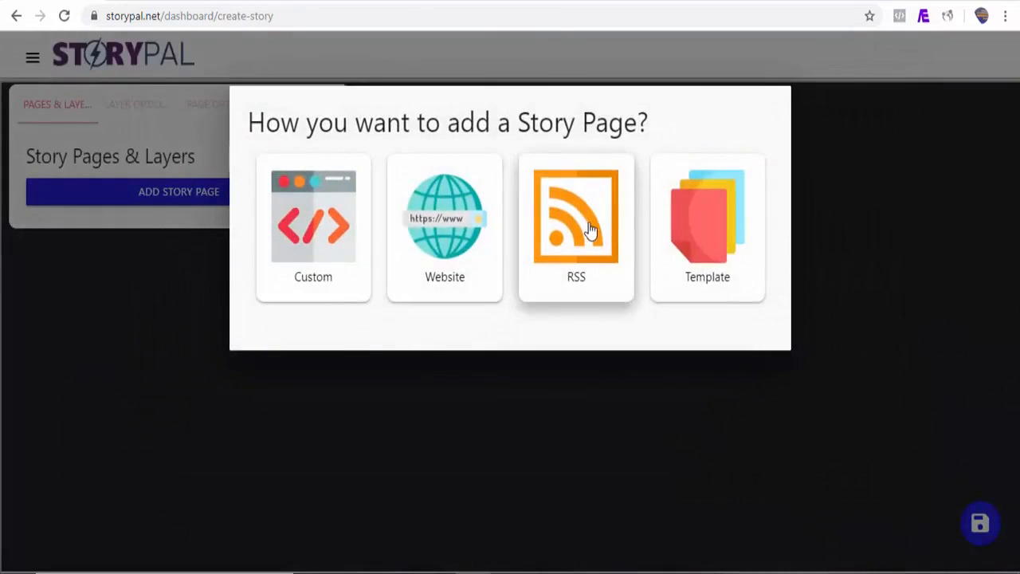
left_click(590, 230)
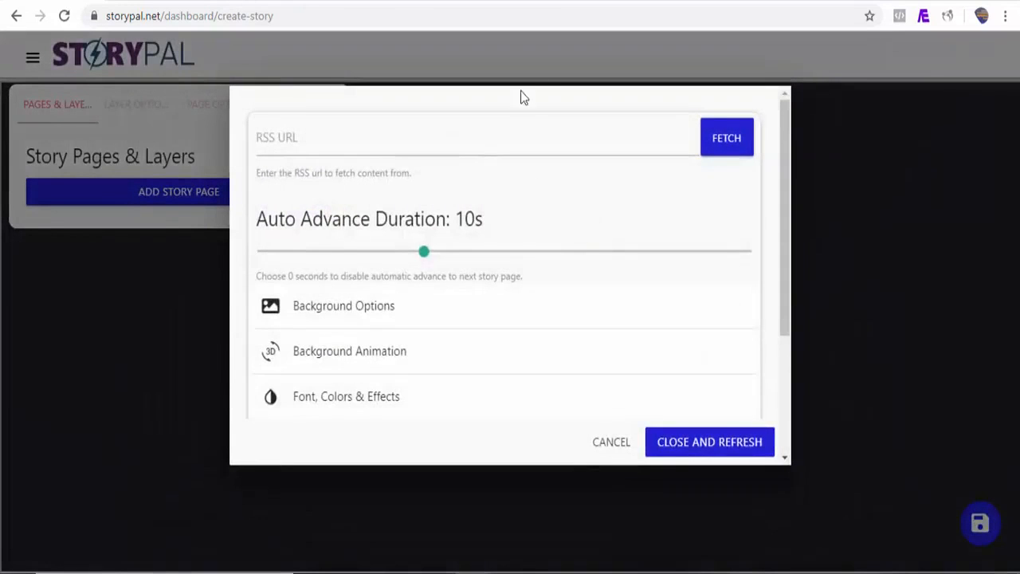
Switch to the Mashable home page and open its page source
left_click(601, 1)
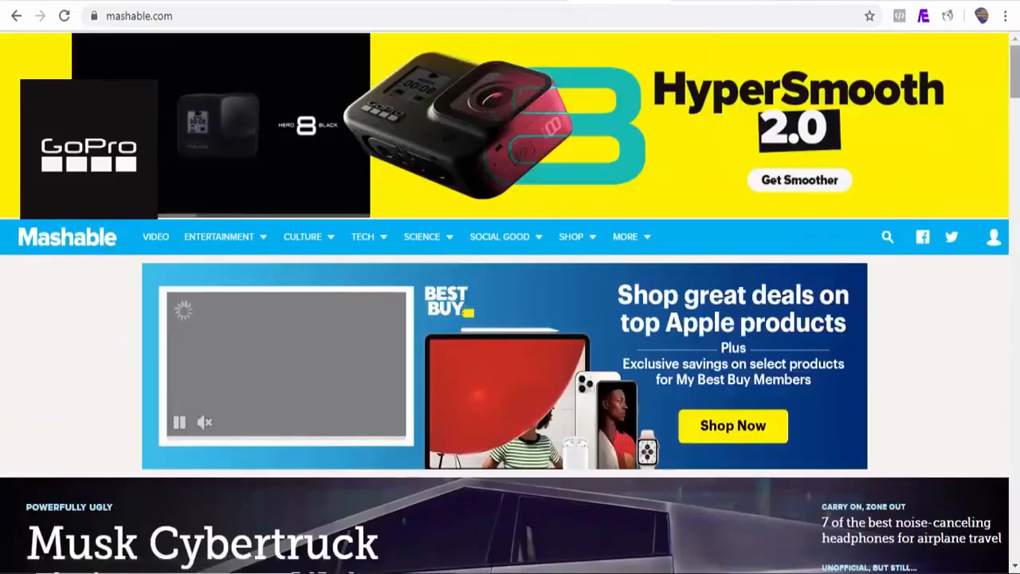
scroll(957, 168, "down", 10)
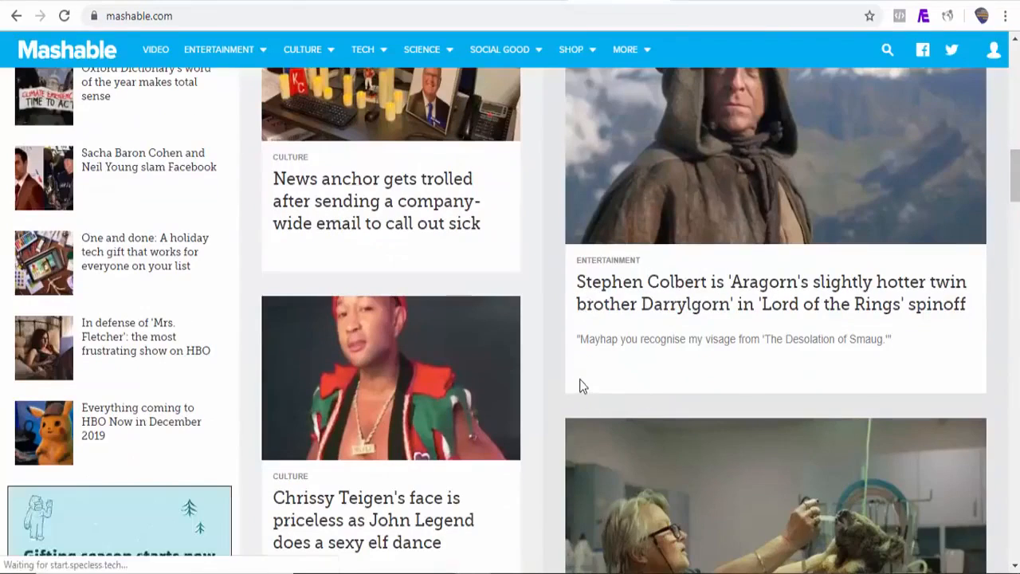
right_click(550, 408)
left_click(596, 376)
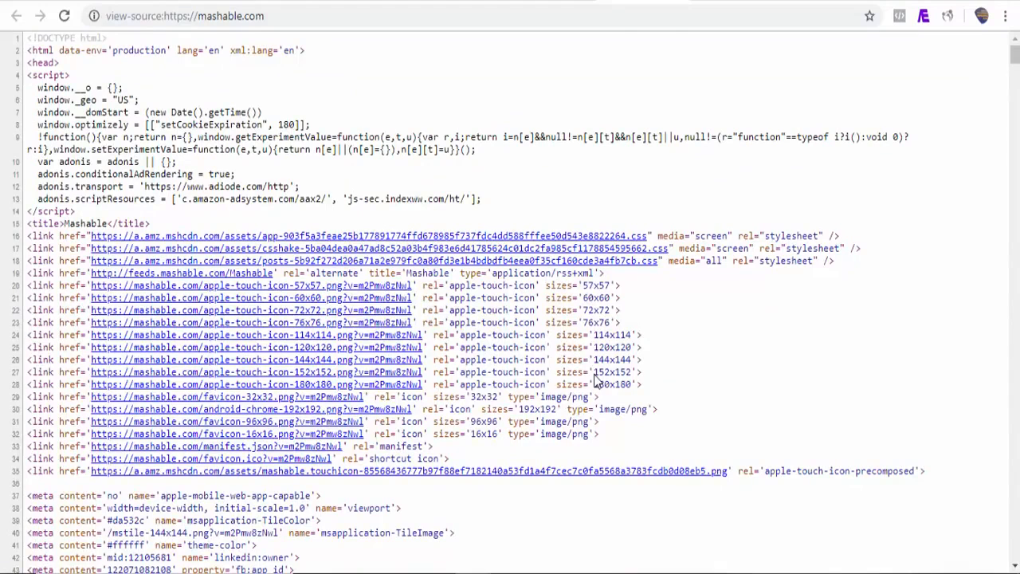
key("ctrl+f")
type("rss")
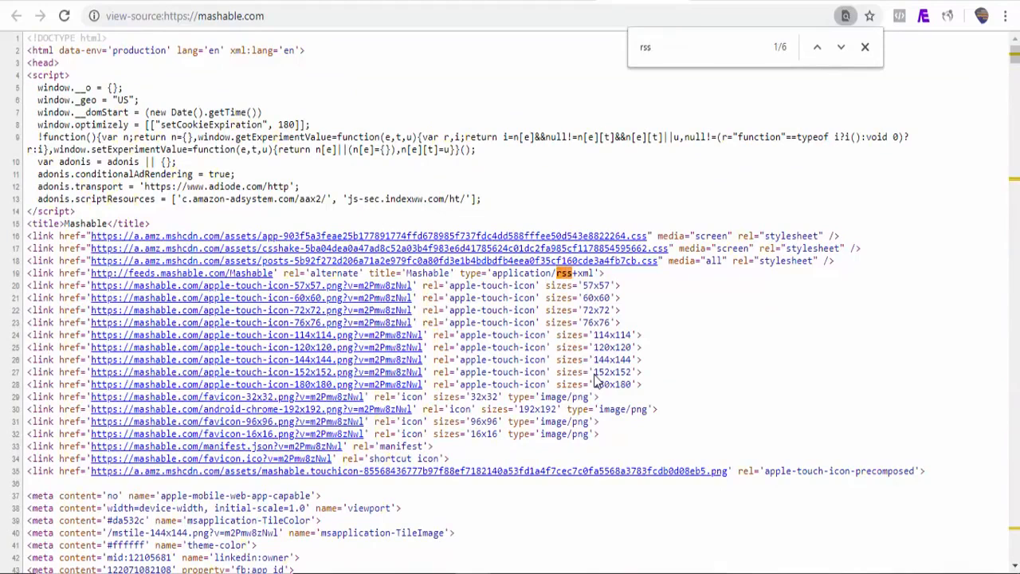
left_click(842, 50)
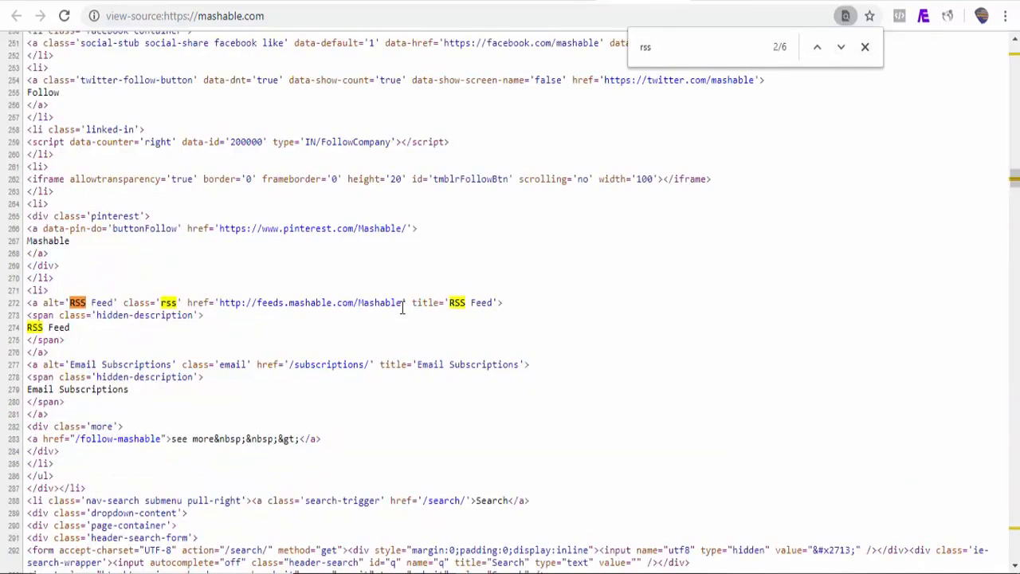
left_click_drag(403, 307, 240, 300)
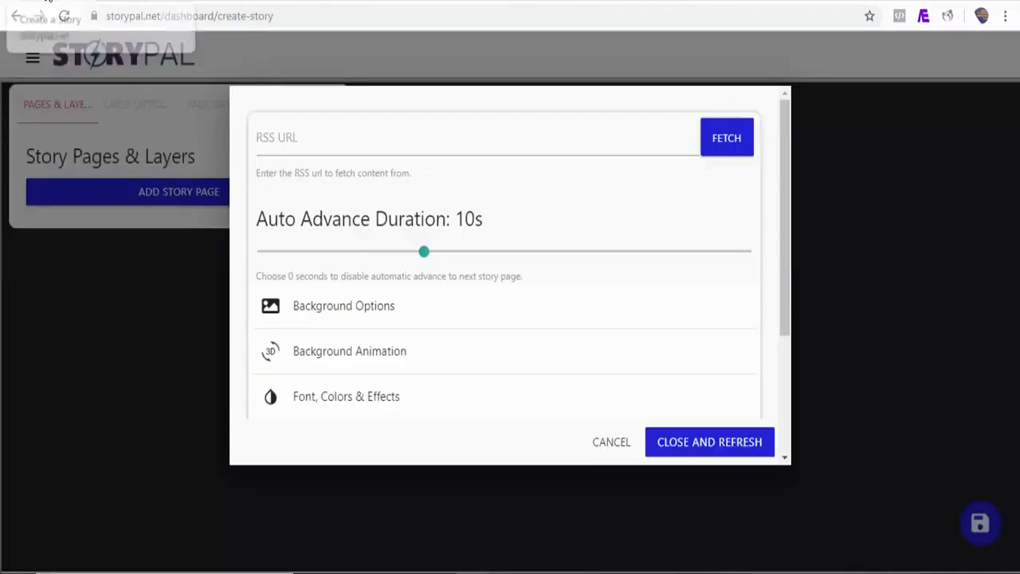
left_click(347, 142)
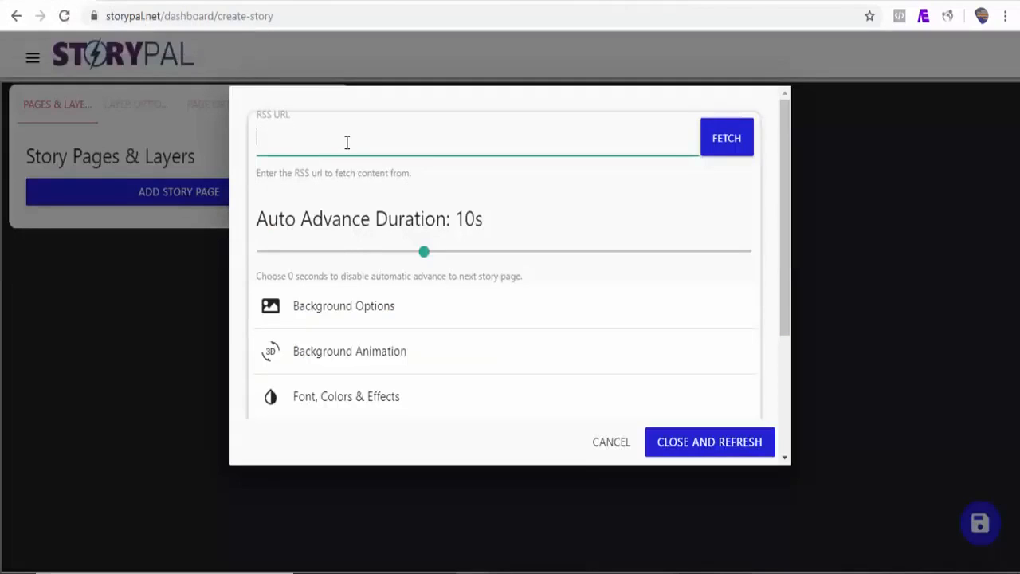
type("http://feeds.mashable.com/Mashable")
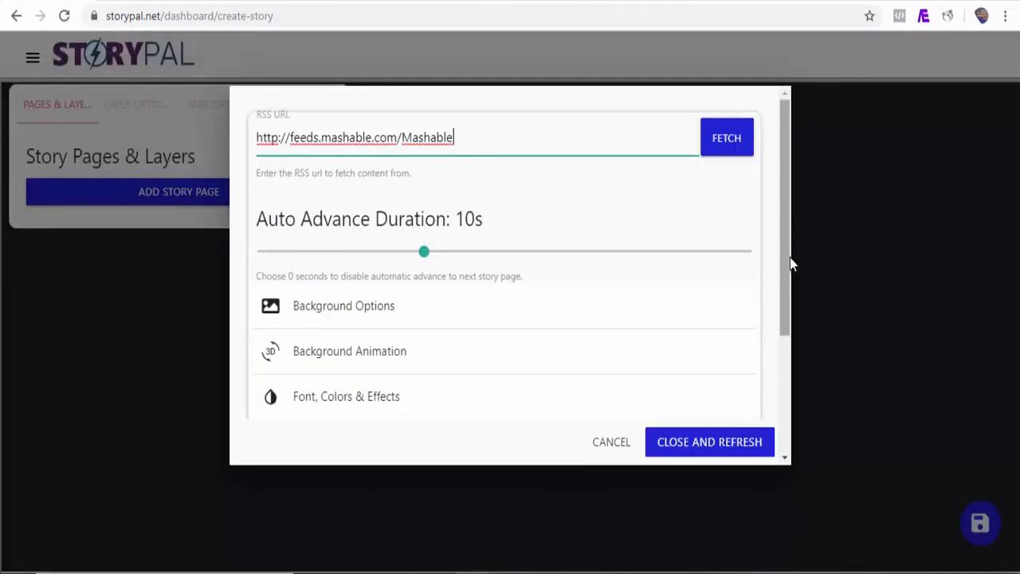
Choose a text animation for the fetched content in the Content Options
left_click_drag(786, 266, 785, 289)
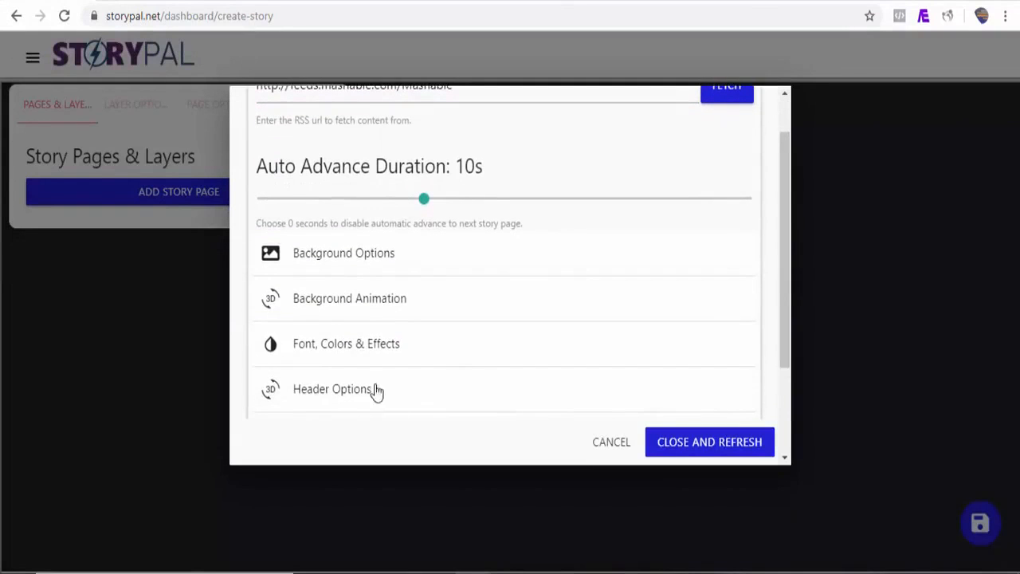
left_click(371, 357)
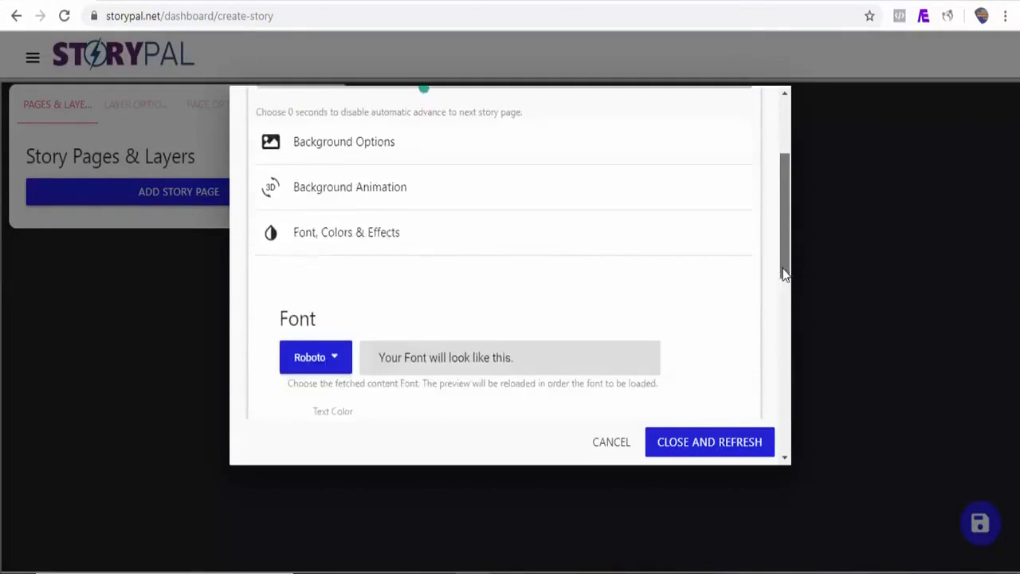
left_click_drag(784, 275, 784, 330)
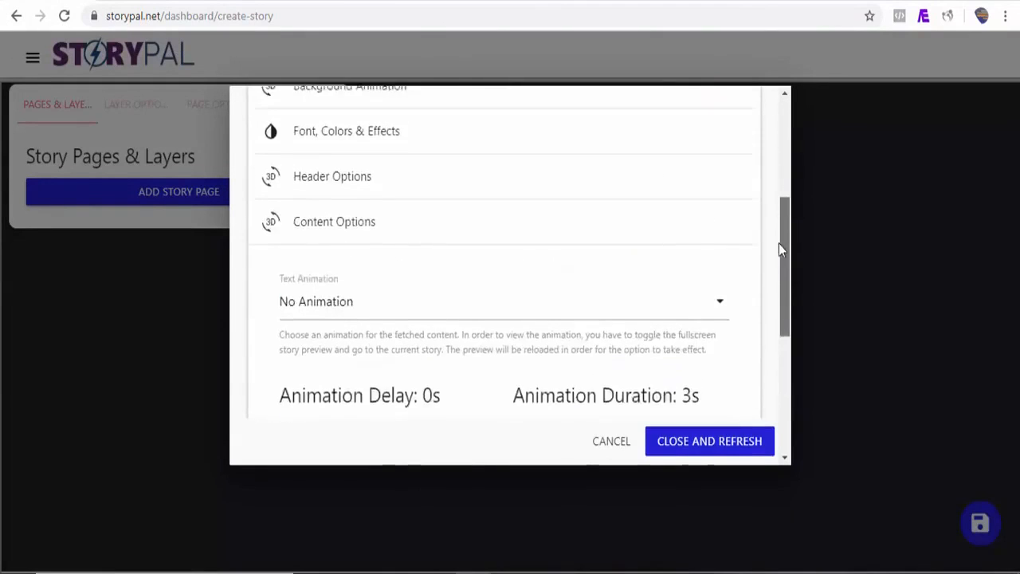
mouse_move(778, 248)
left_mouse_down()
mouse_move(778, 237)
mouse_move(779, 266)
left_mouse_up()
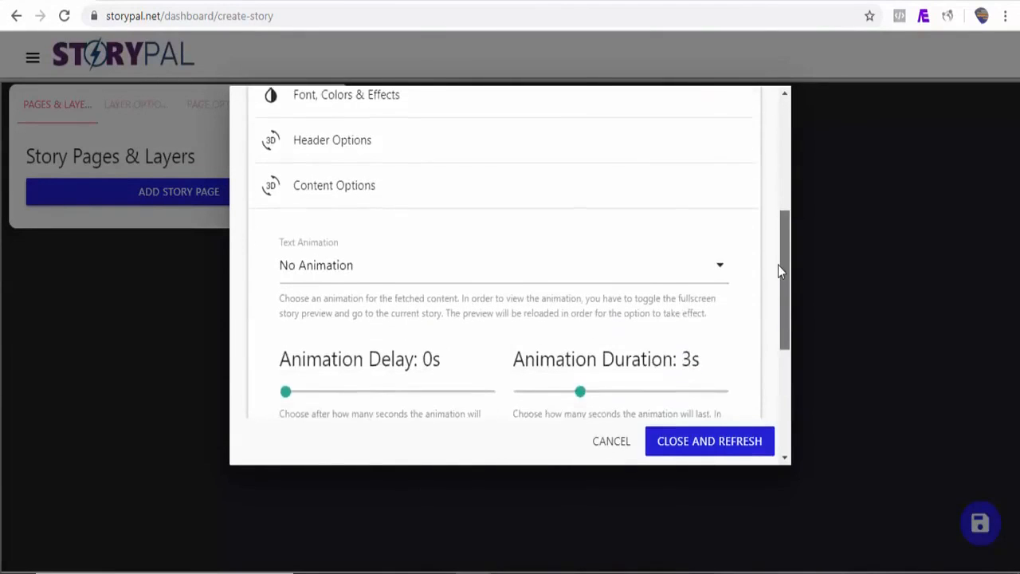
left_click(589, 265)
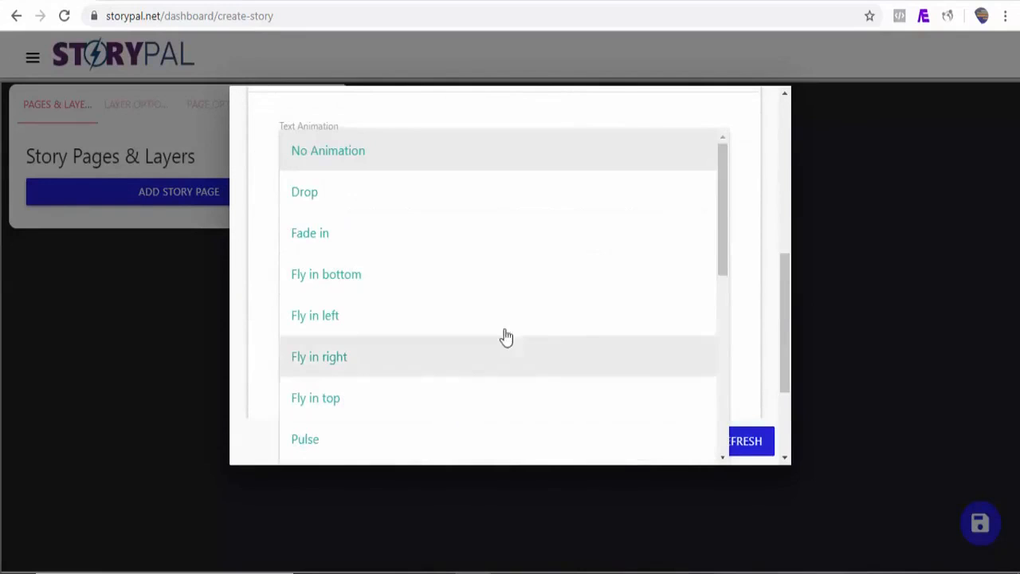
left_click(453, 215)
Enter "Learn M" as the button text in the Button Options of the fetched RSS content
left_click_drag(786, 307, 785, 373)
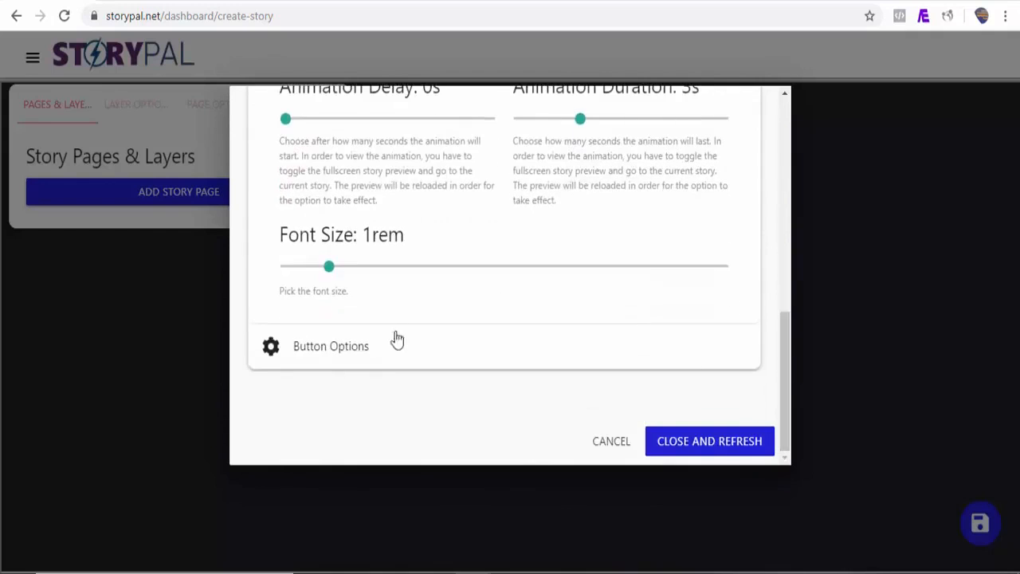
left_click(351, 354)
scroll(704, 336, "down", 3)
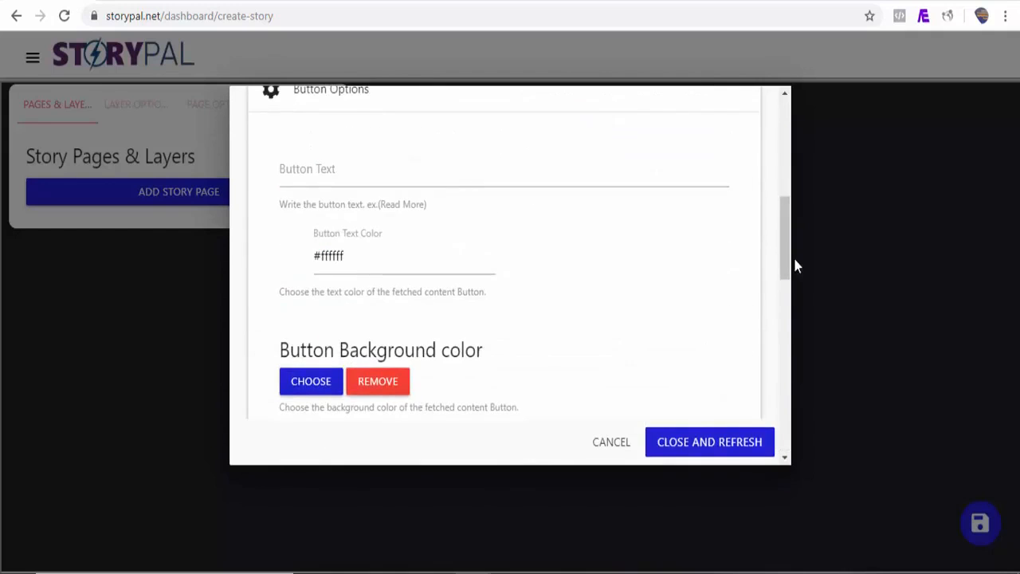
left_click_drag(786, 262, 781, 236)
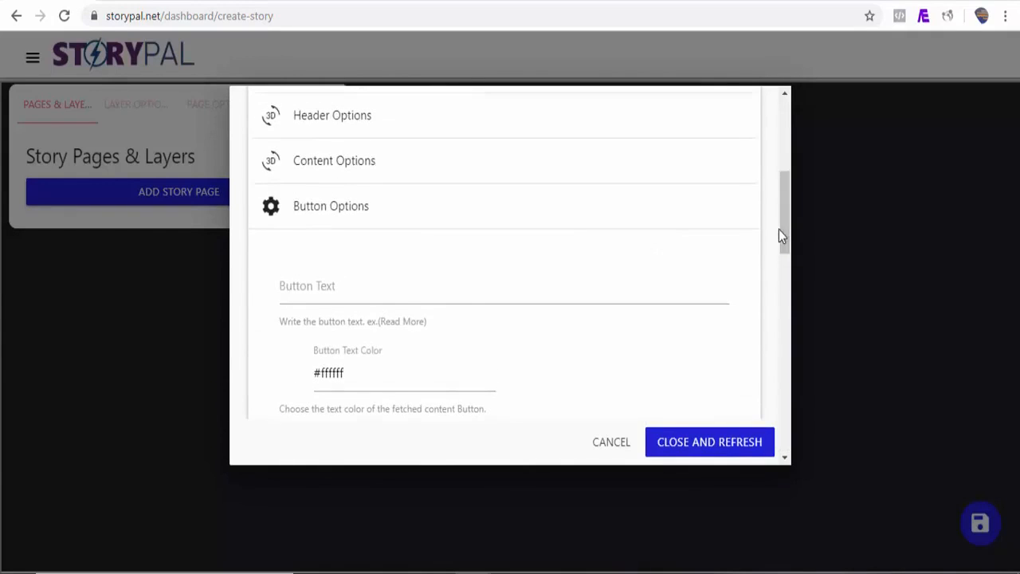
left_click(356, 300)
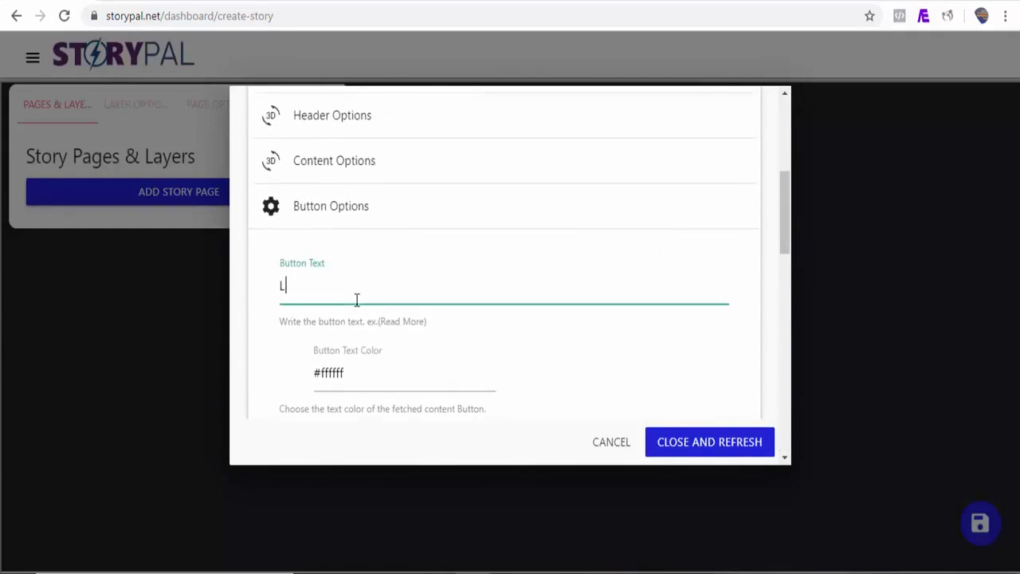
type("Learn M")
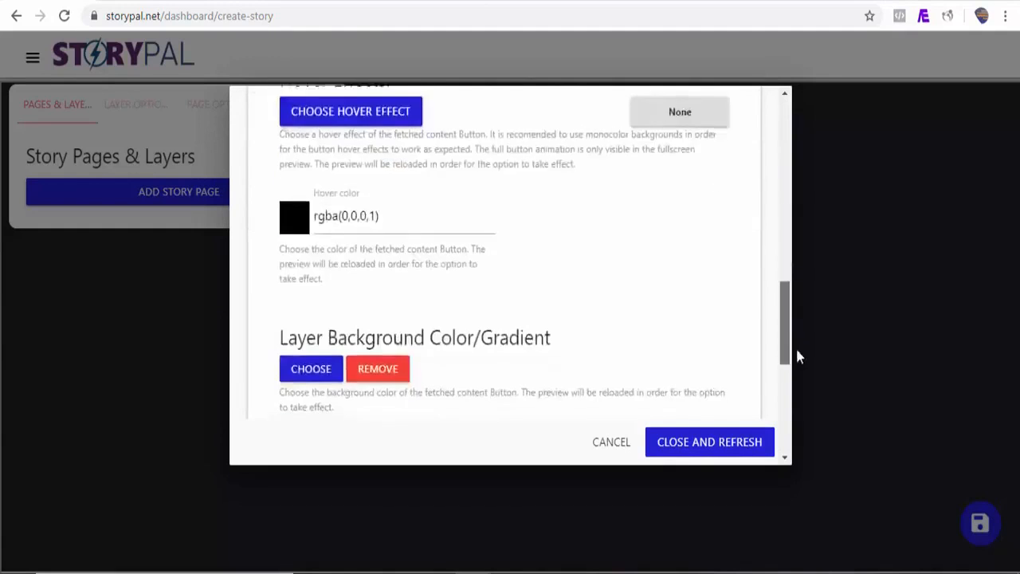
Fetch the Mashable feed, decline the auto story, and manually add the Ultimate Ears, stand mixers, Facebook and Microsoft laptop deals articles as story pages
left_click_drag(795, 346, 792, 165)
left_click(732, 141)
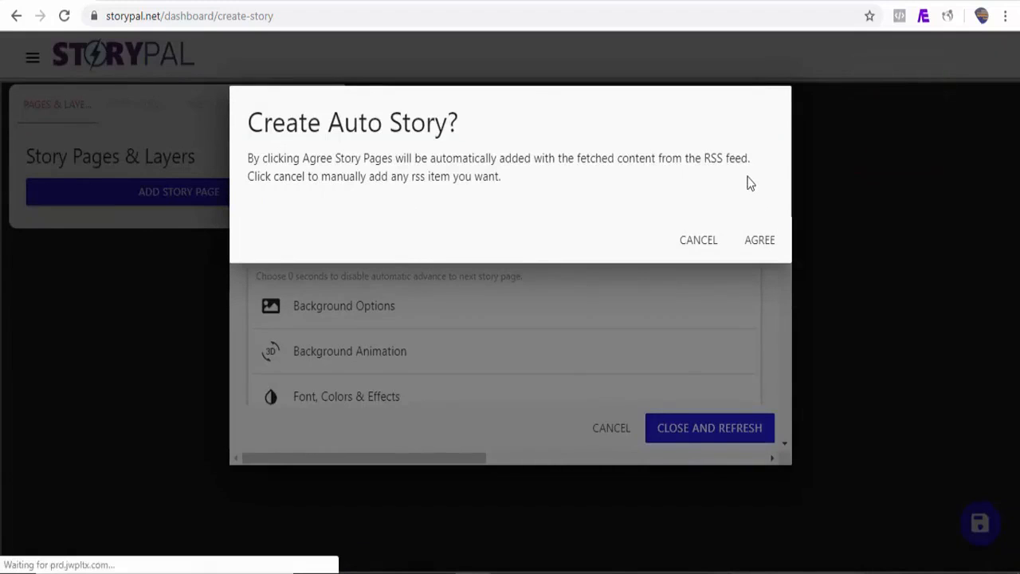
left_click(700, 245)
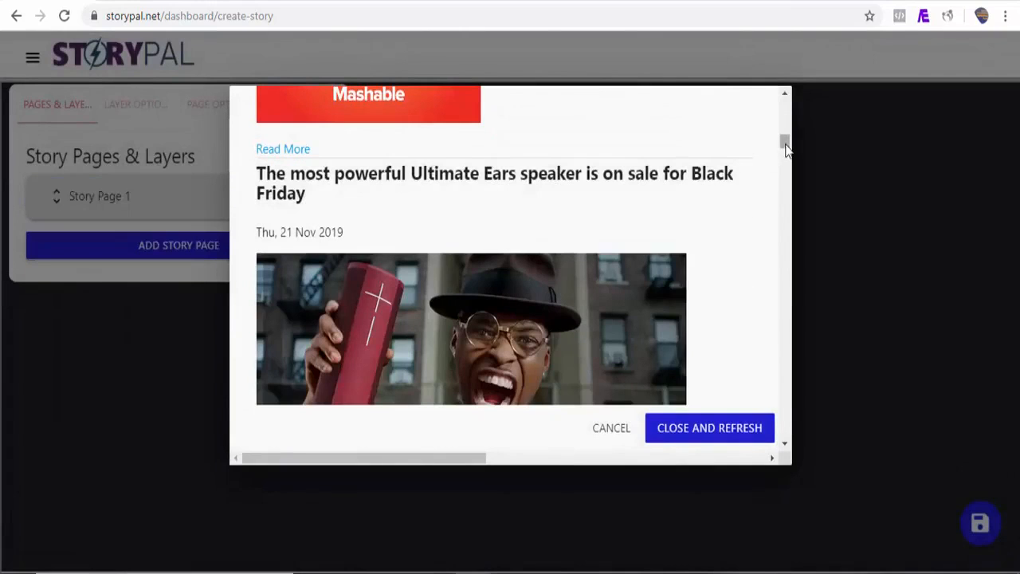
left_click_drag(785, 145, 786, 159)
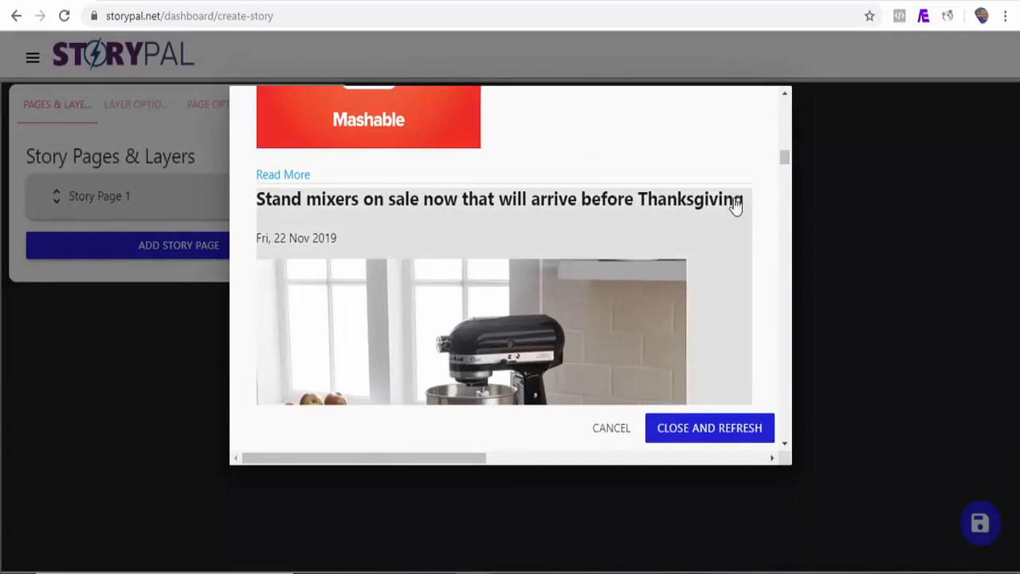
left_click(731, 229)
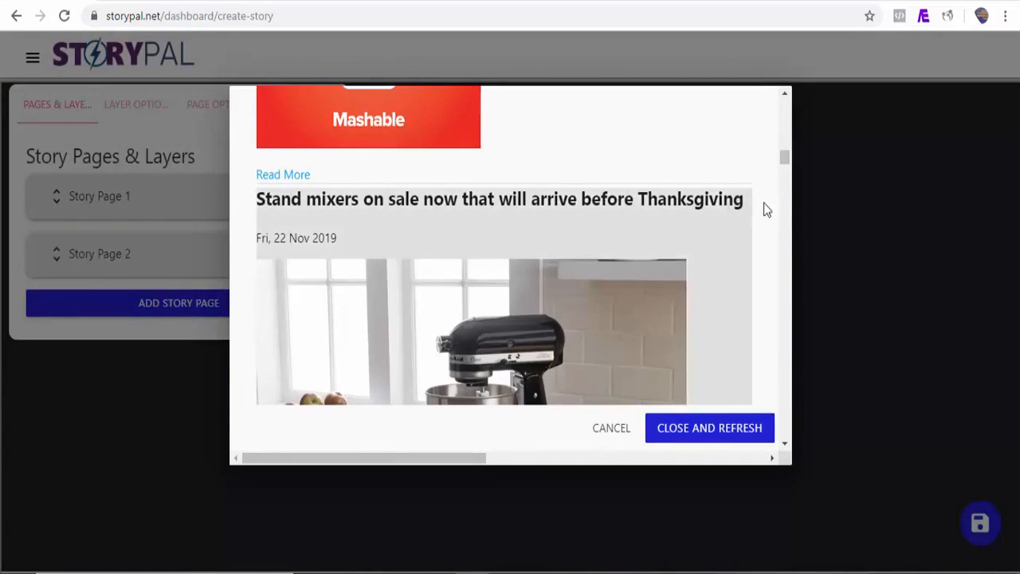
left_click_drag(785, 165, 784, 226)
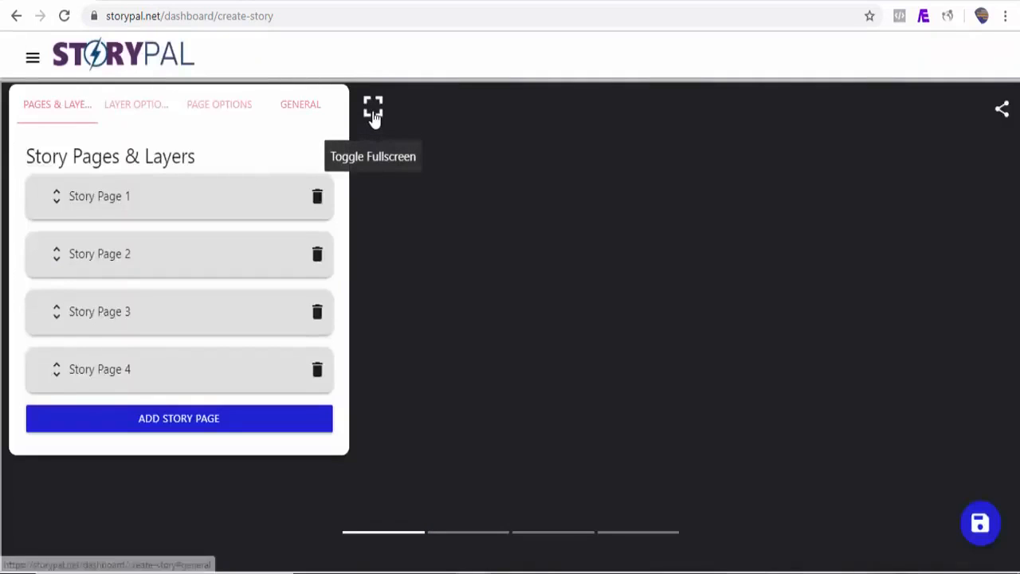
Preview the Mashable story pages in fullscreen through to the last page and return to the editor
left_click(375, 120)
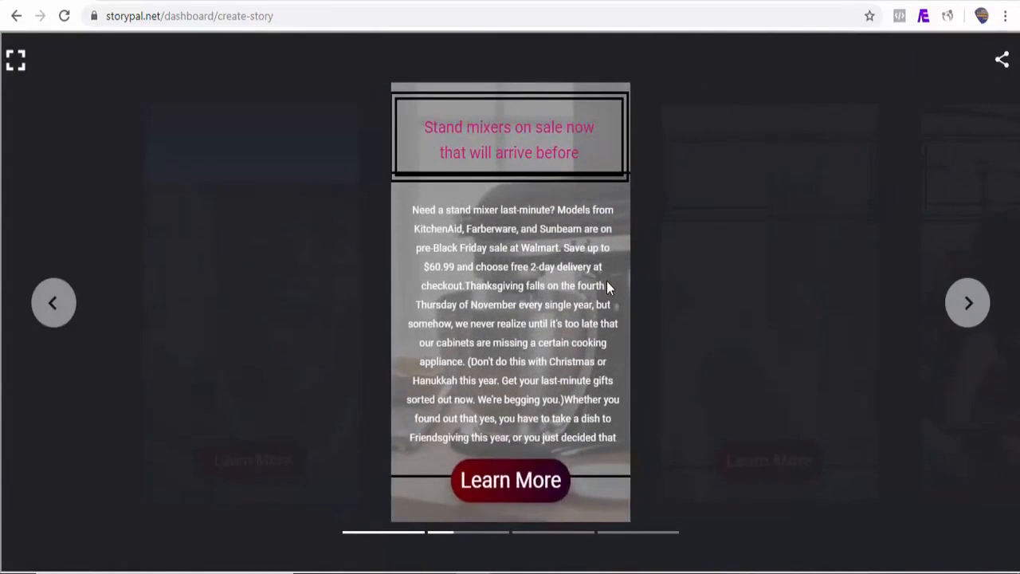
left_click(971, 311)
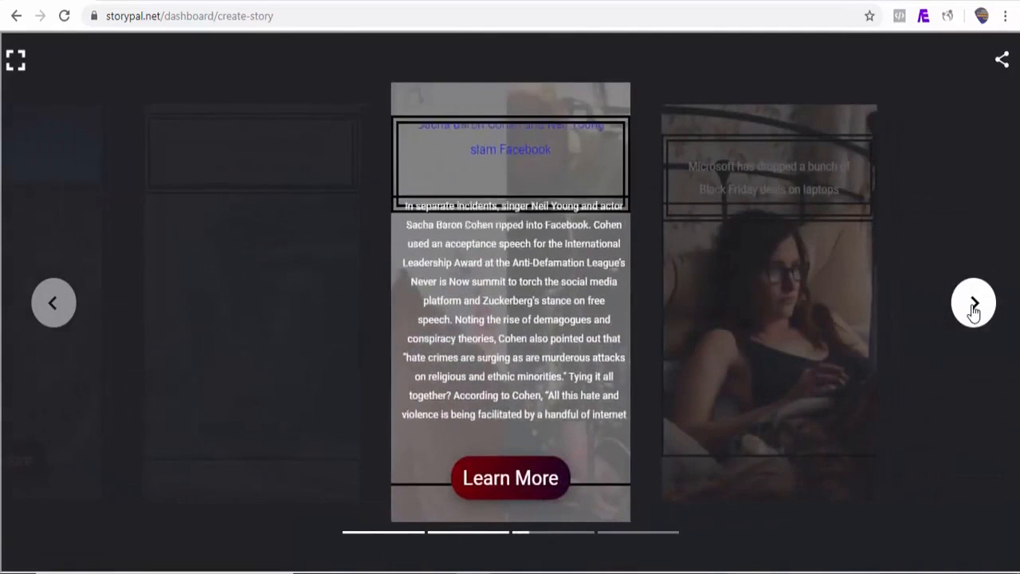
left_click(972, 309)
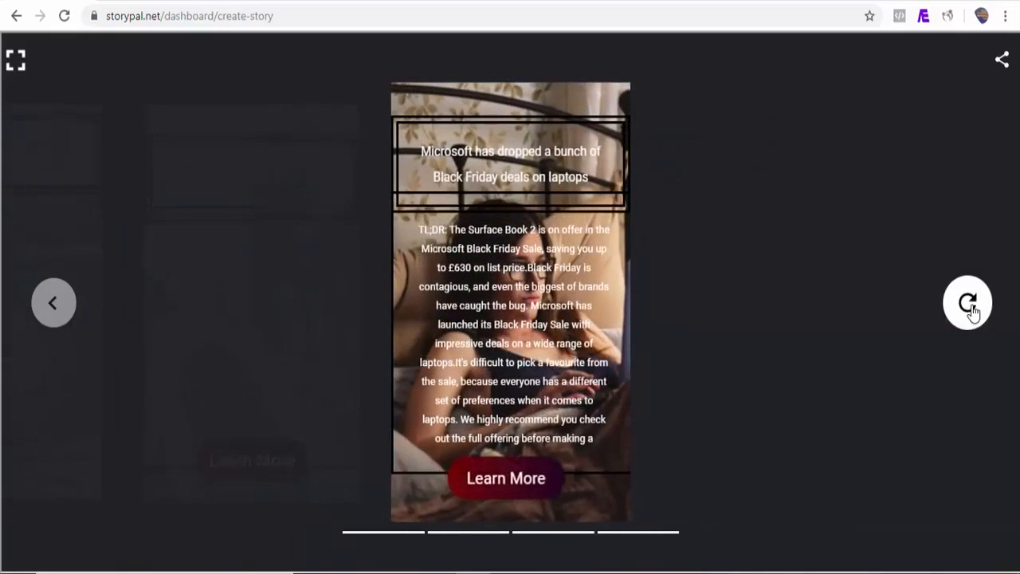
left_click(16, 61)
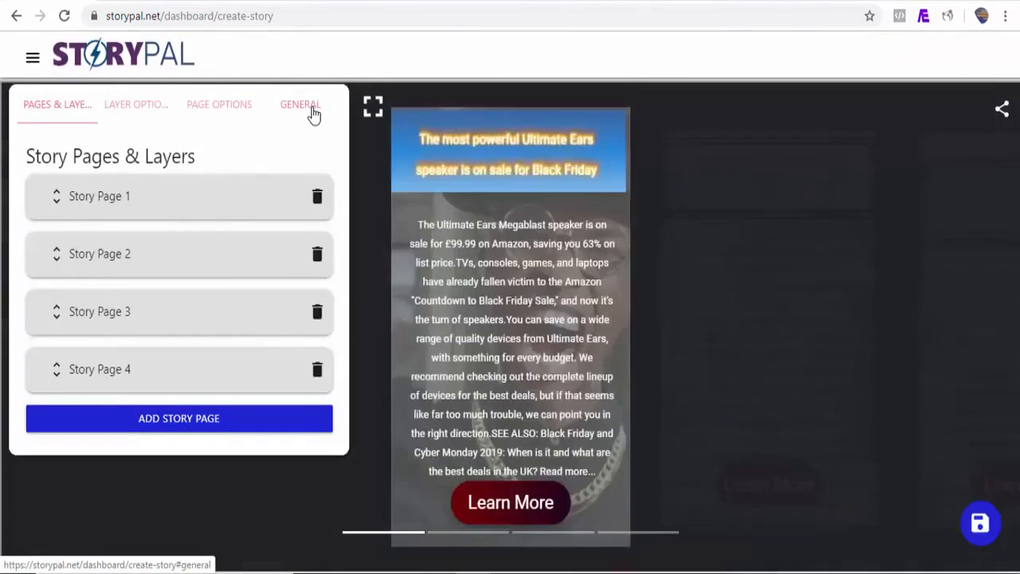
Choose the "camping, bedford, dormobile" image as the Mashable story's poster portrait and save the story
left_click(311, 112)
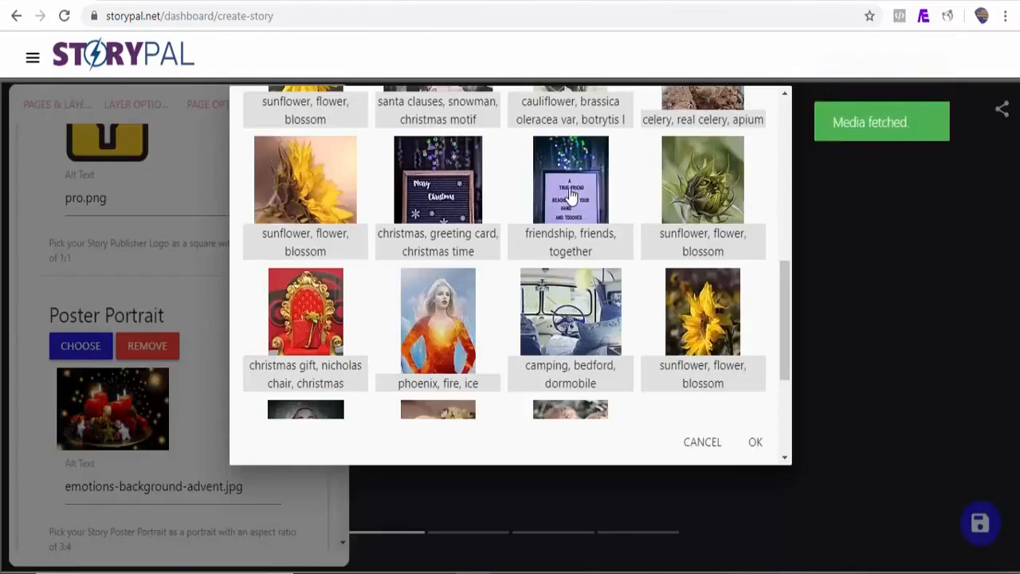
left_click(571, 194)
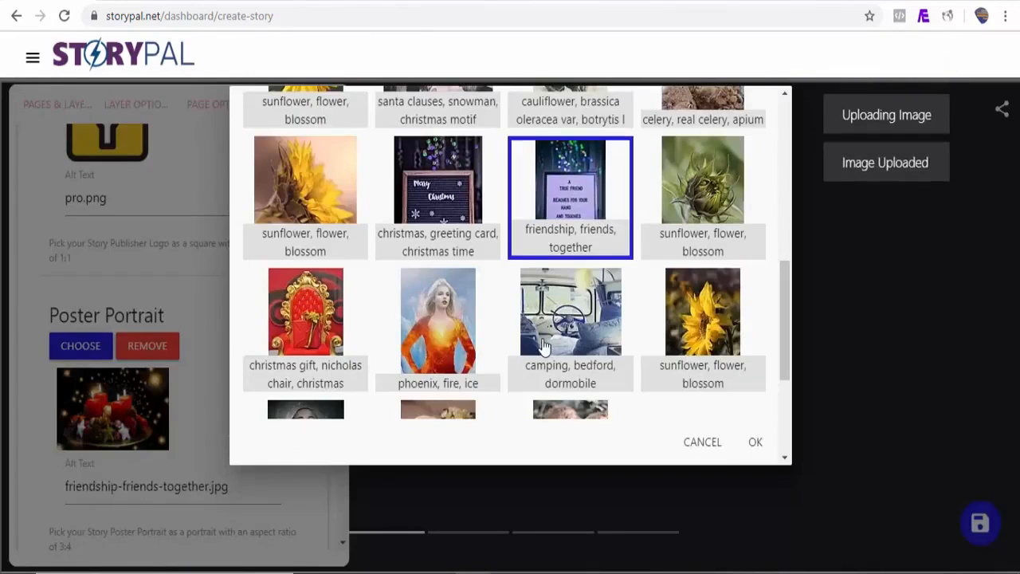
left_click(561, 371)
left_click(758, 442)
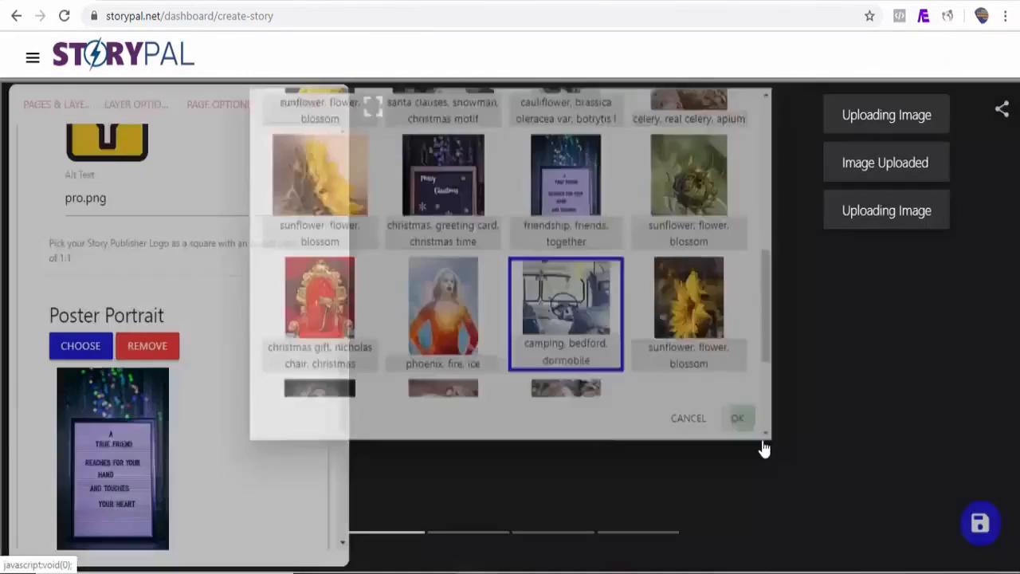
left_click(981, 525)
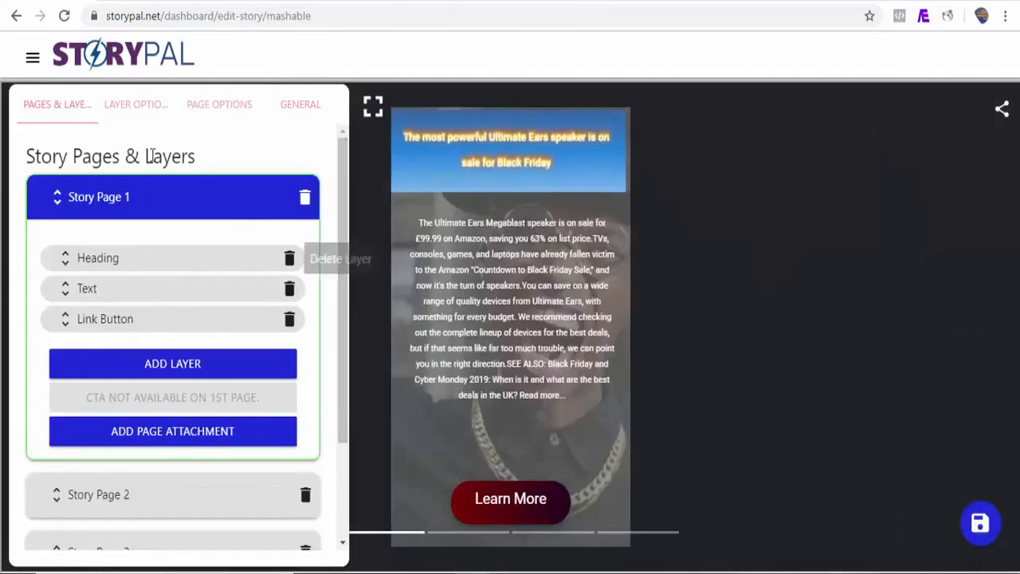
Create a bookend titled "Demo bookend" with Email, Facebook, LinkedIn, Pinterest, Tumblr, Twitter and Whatsapp as share providers
left_click(33, 59)
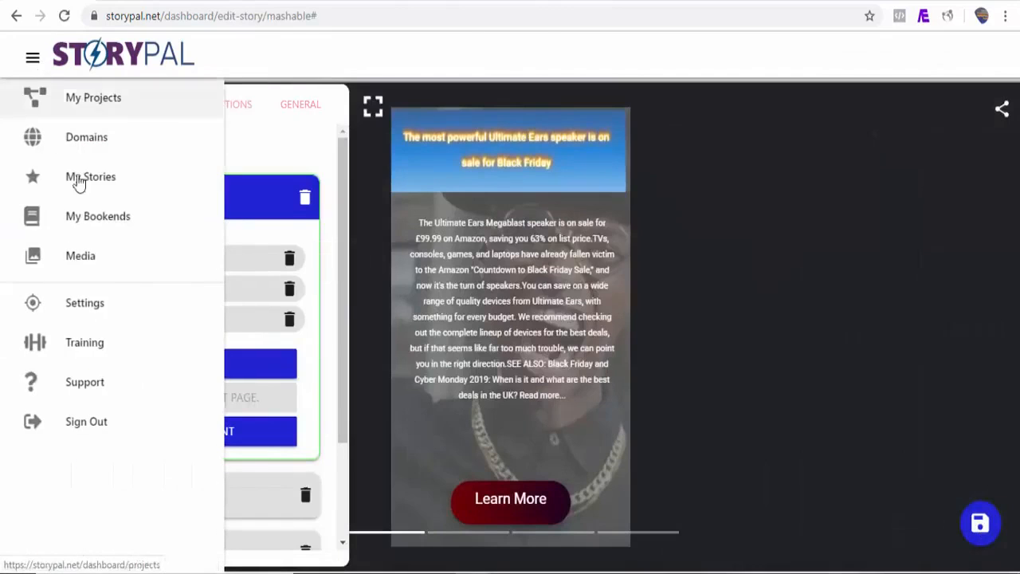
left_click(102, 226)
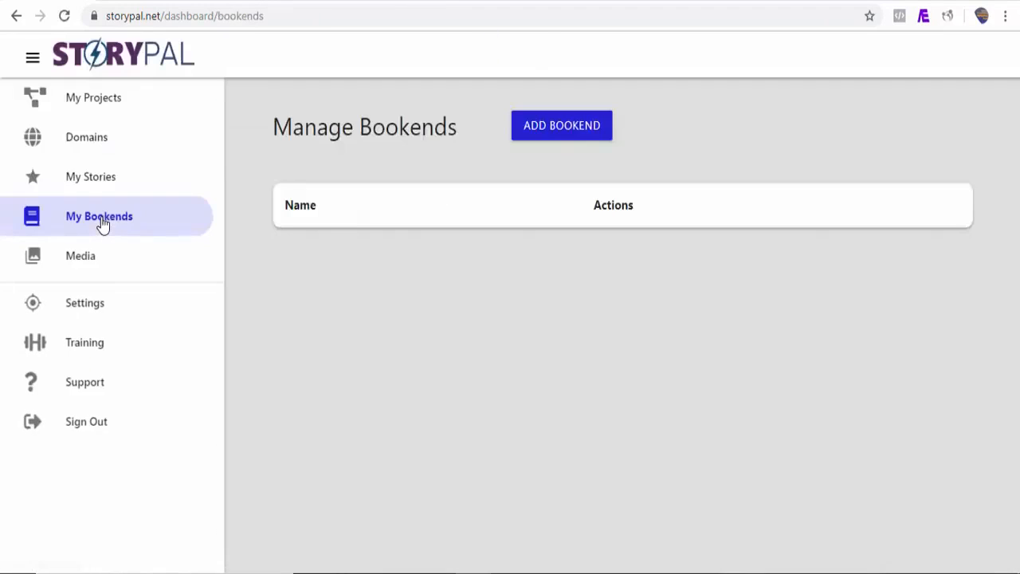
left_click(577, 137)
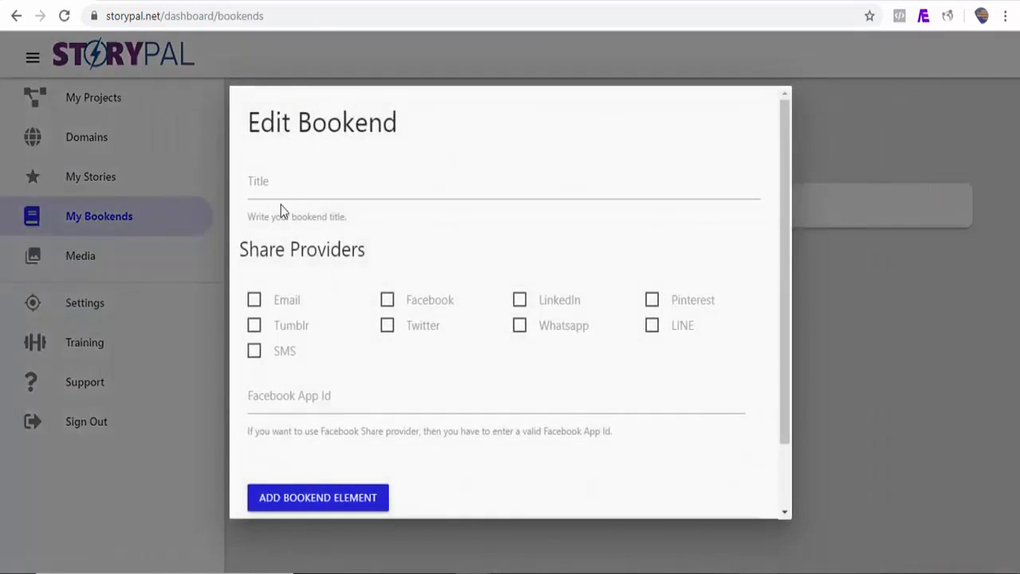
left_click(278, 189)
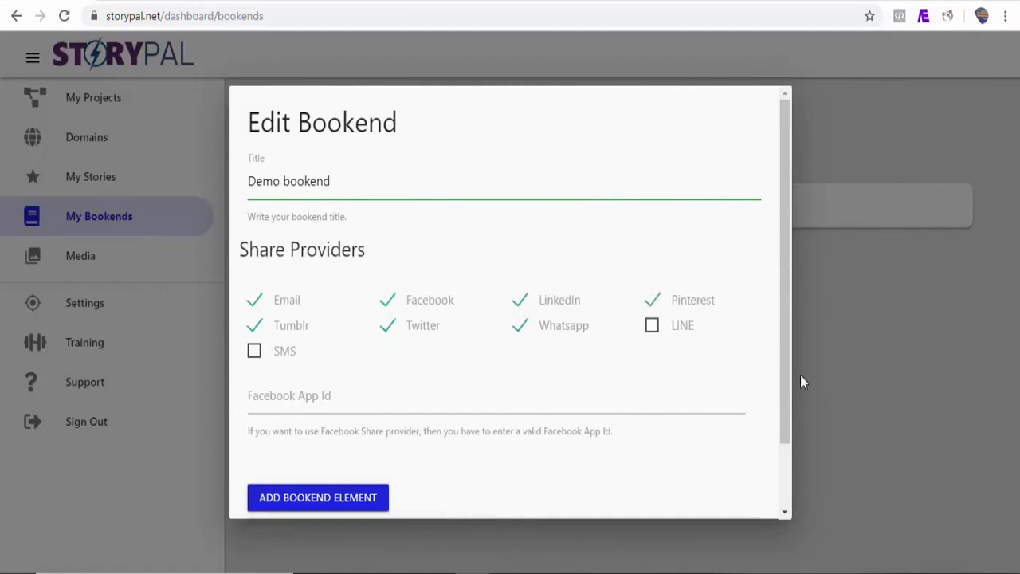
left_click_drag(787, 372, 784, 448)
left_click(753, 494)
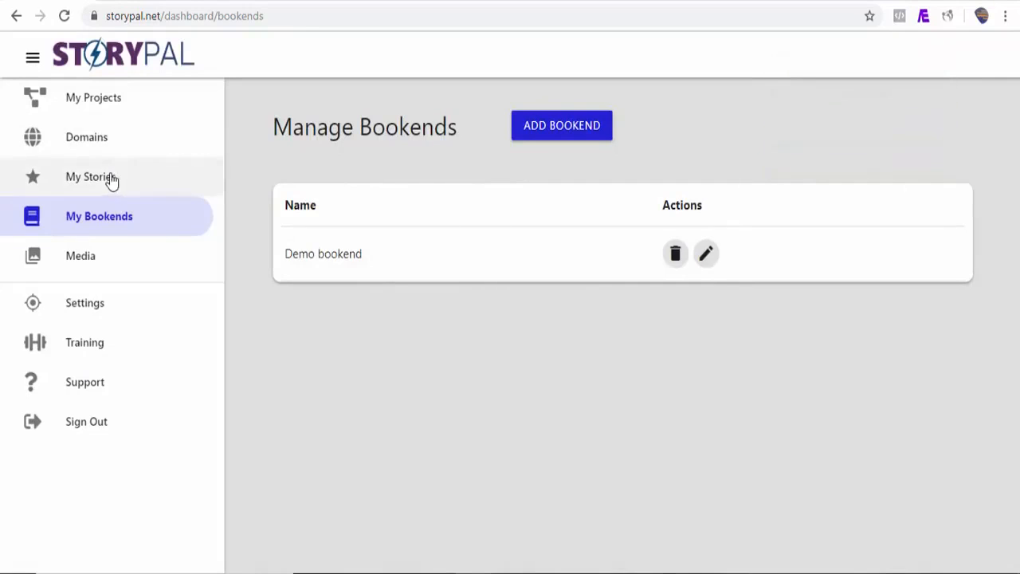
Assign Demo bookend to the "What Exactly Is Google AMP Story?" story and save it
left_click(111, 182)
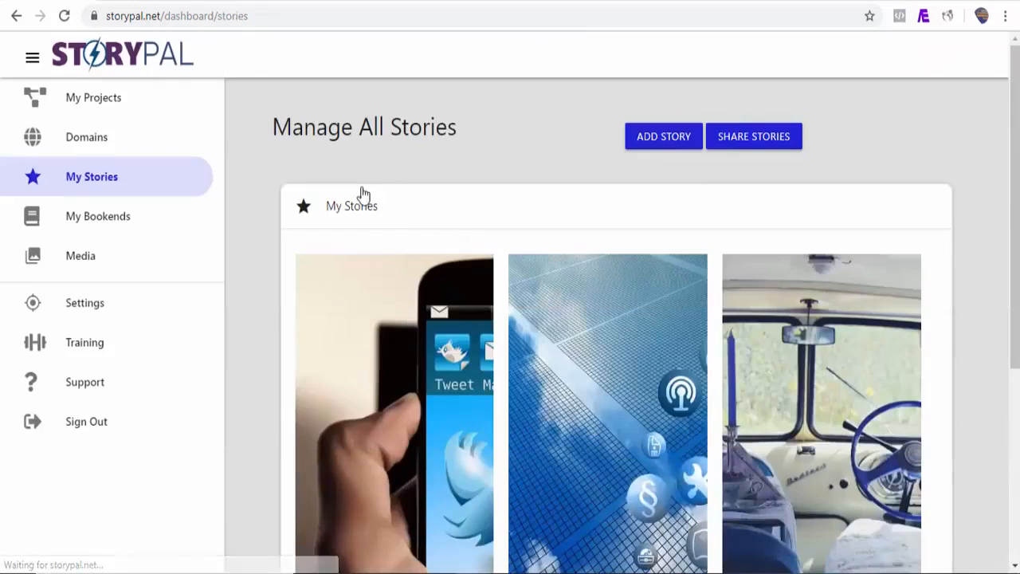
left_click_drag(1012, 251, 1008, 398)
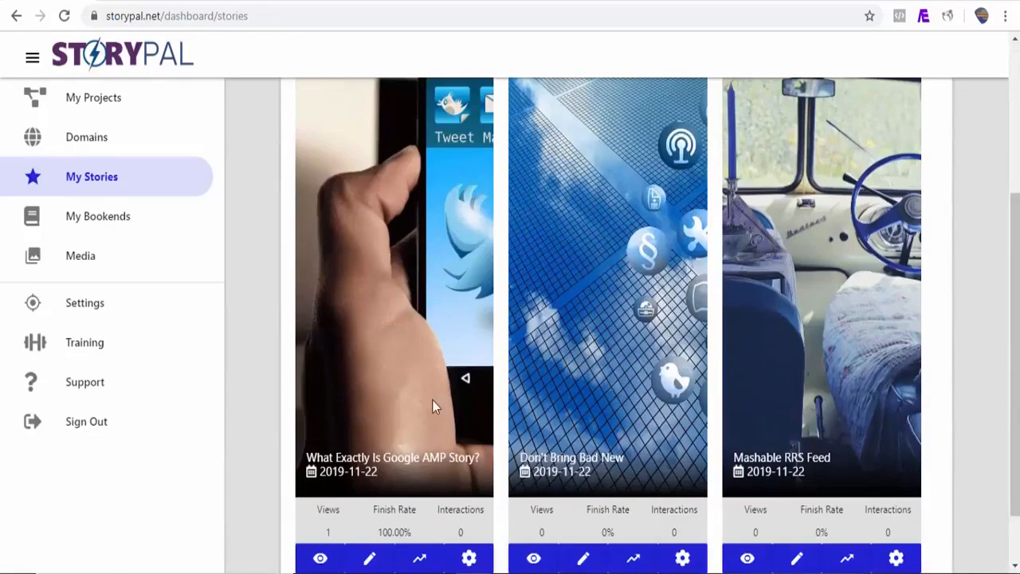
left_click(370, 559)
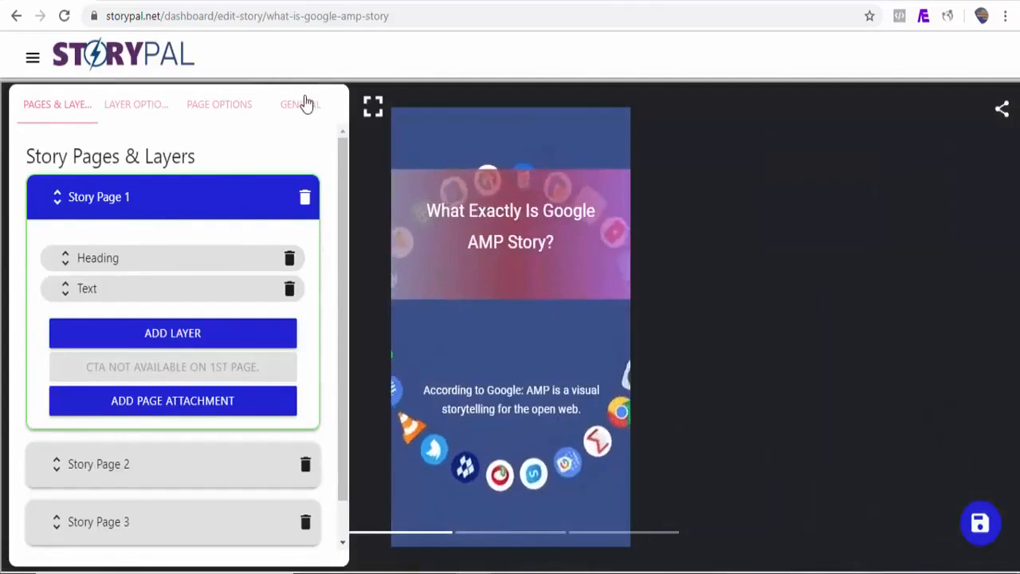
left_click(304, 107)
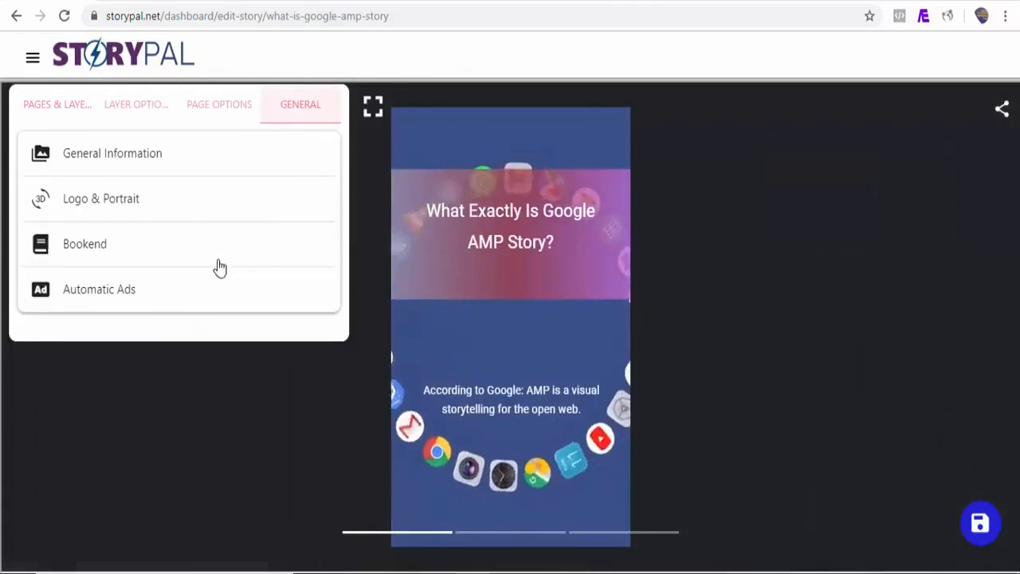
left_click(137, 259)
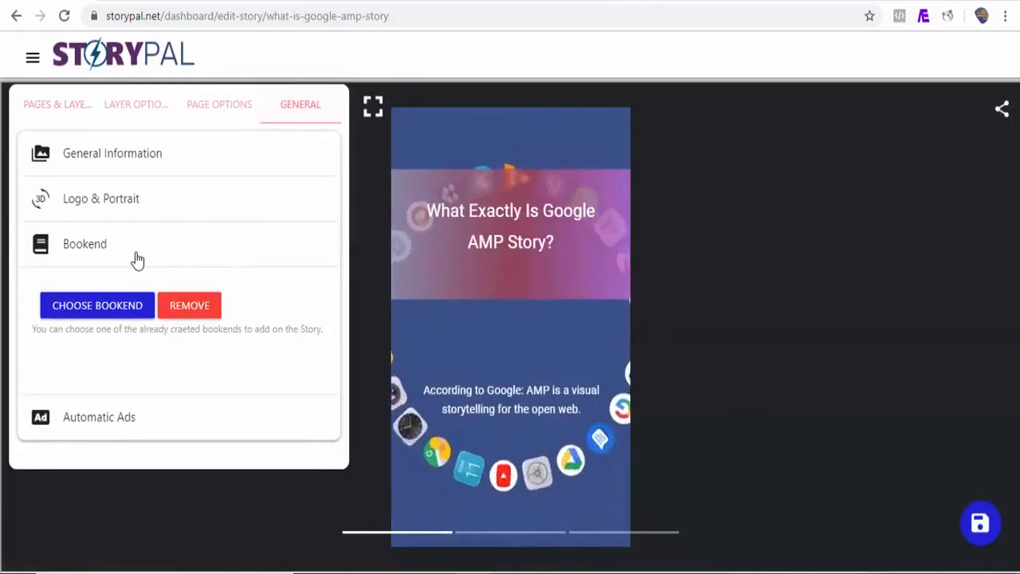
left_click(126, 311)
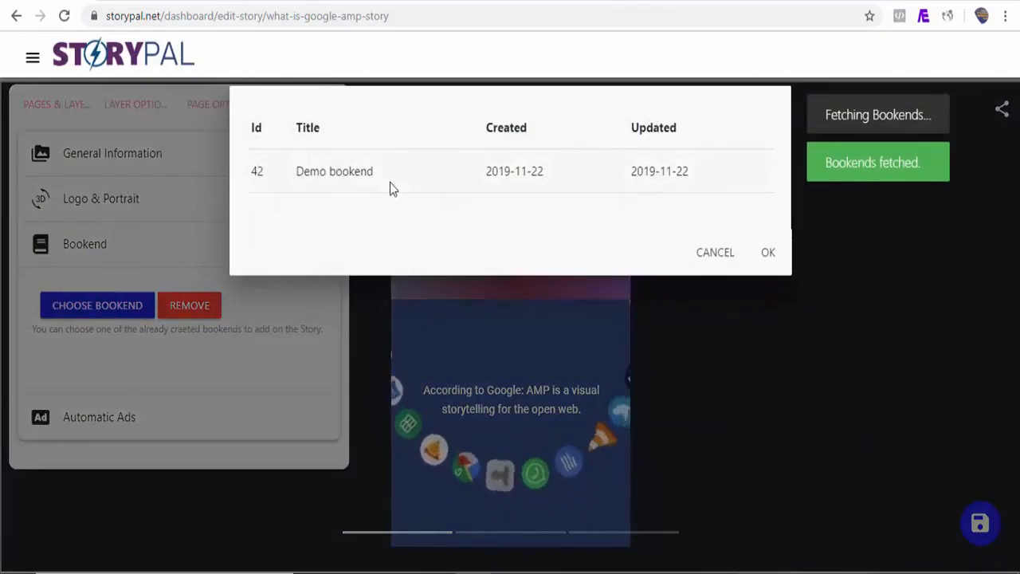
left_click(390, 188)
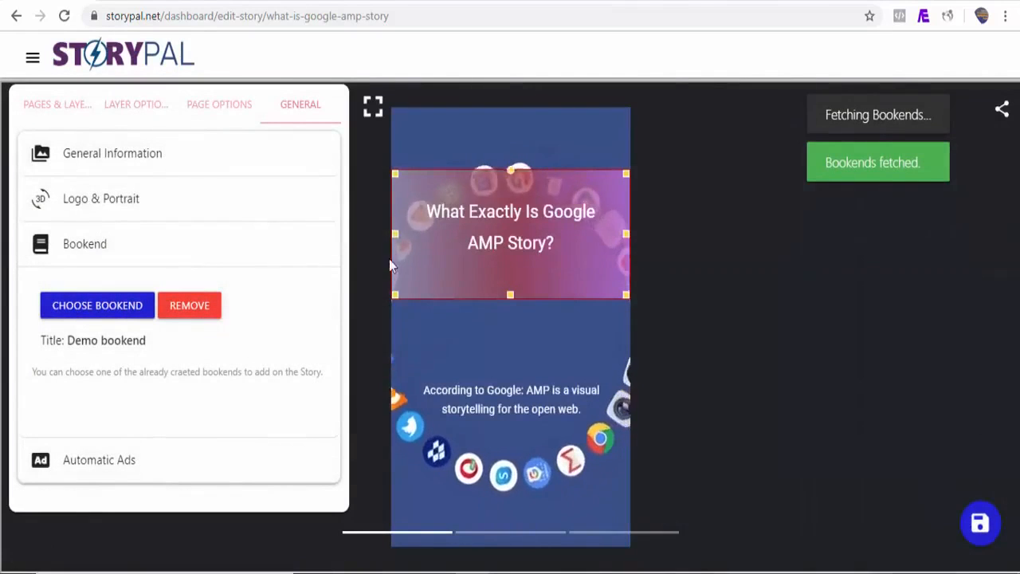
left_click(982, 523)
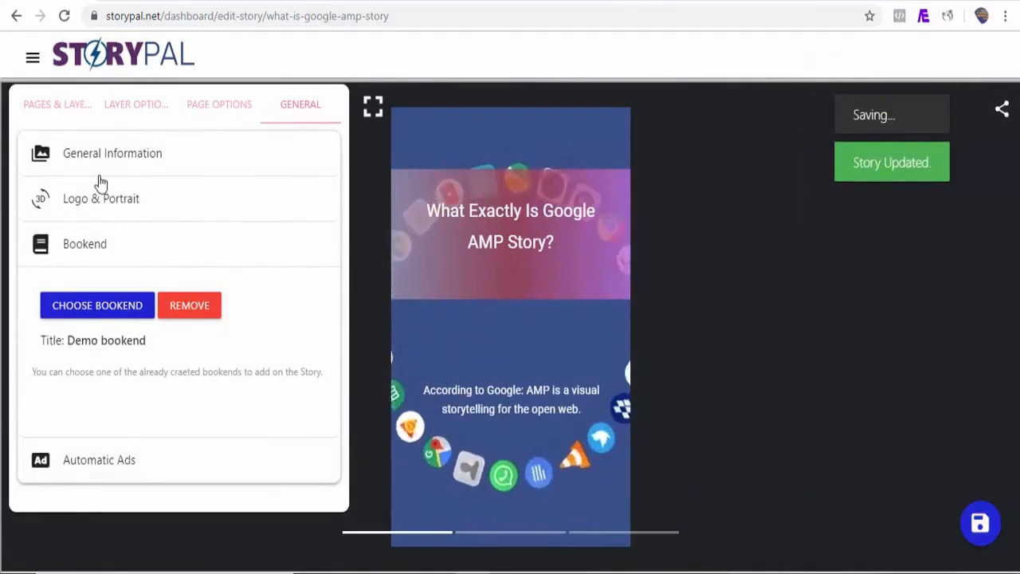
Assign Demo bookend to the Mashable story and save it
left_click(33, 60)
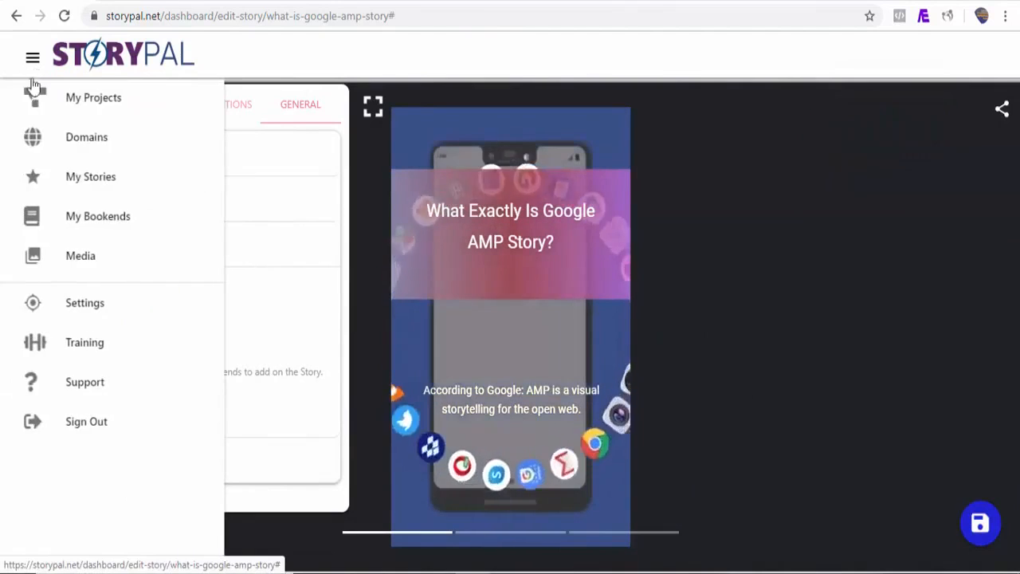
left_click(94, 216)
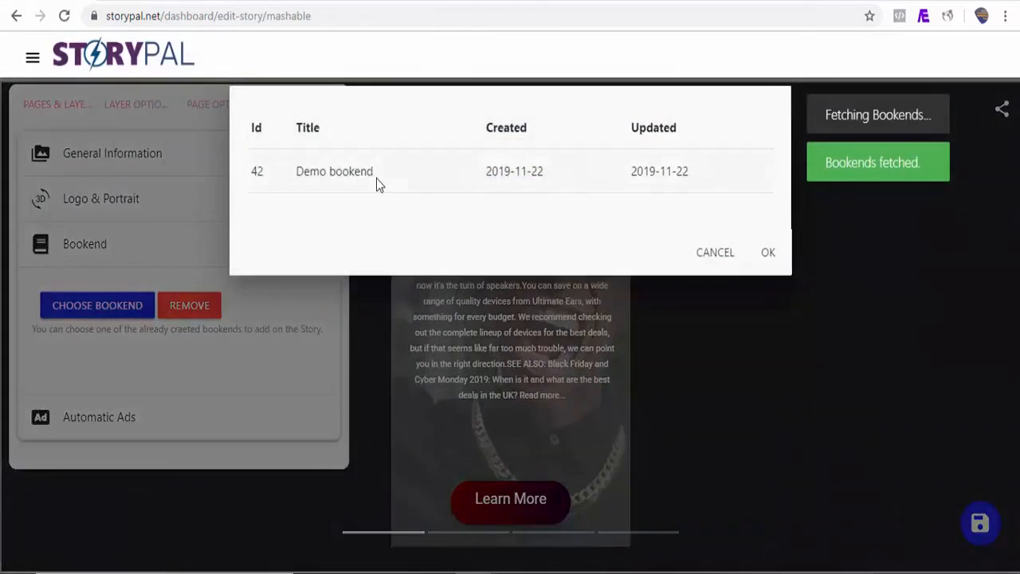
left_click(376, 178)
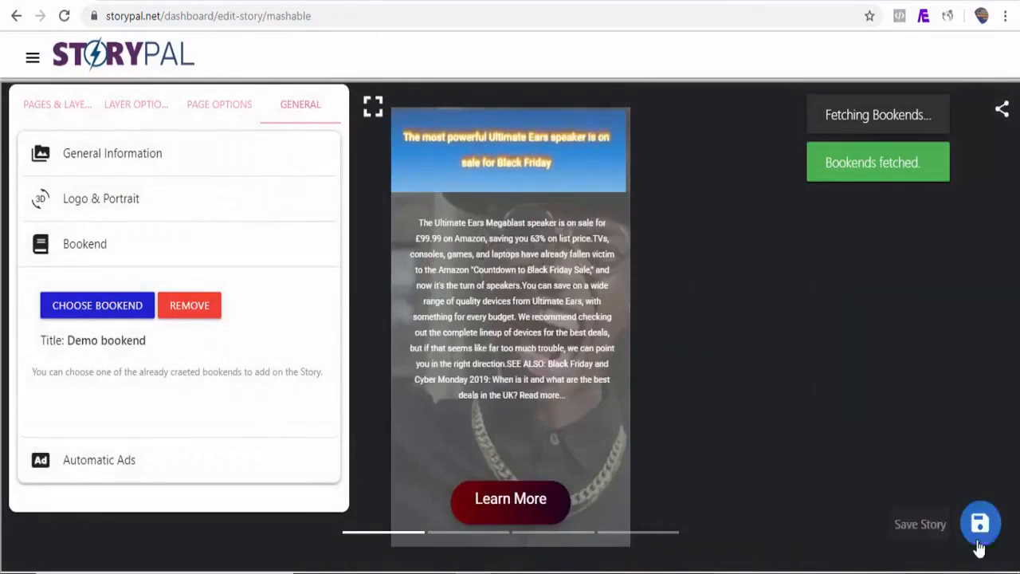
left_click(980, 523)
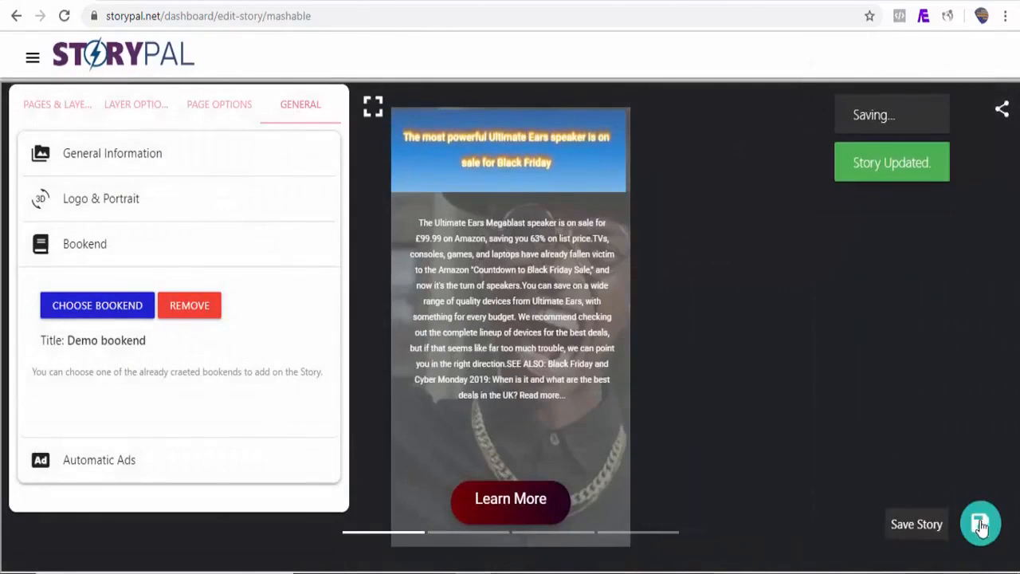
View the published "Mashable RRS Feed" story from the list of all stories
left_click(33, 61)
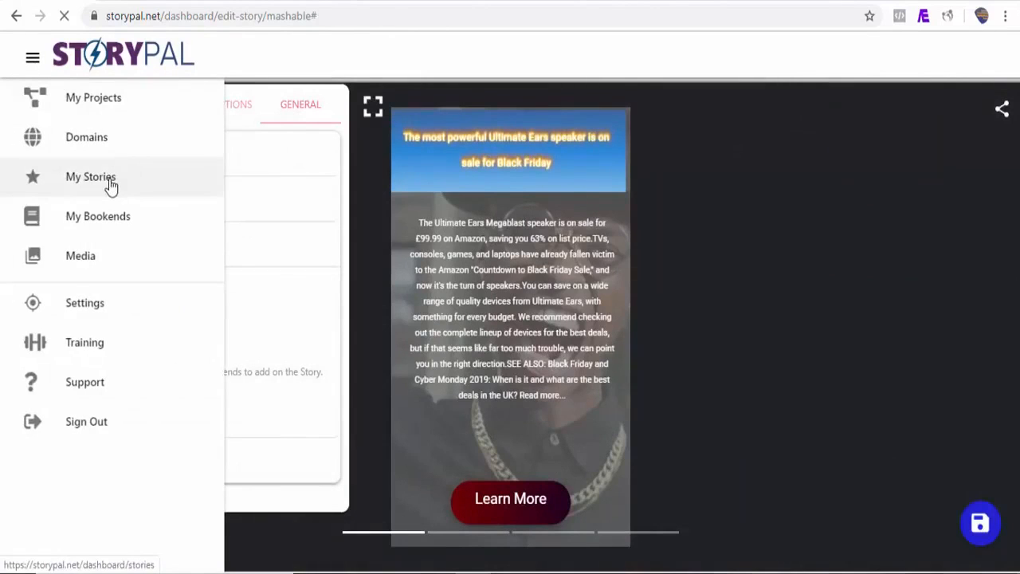
left_click(111, 185)
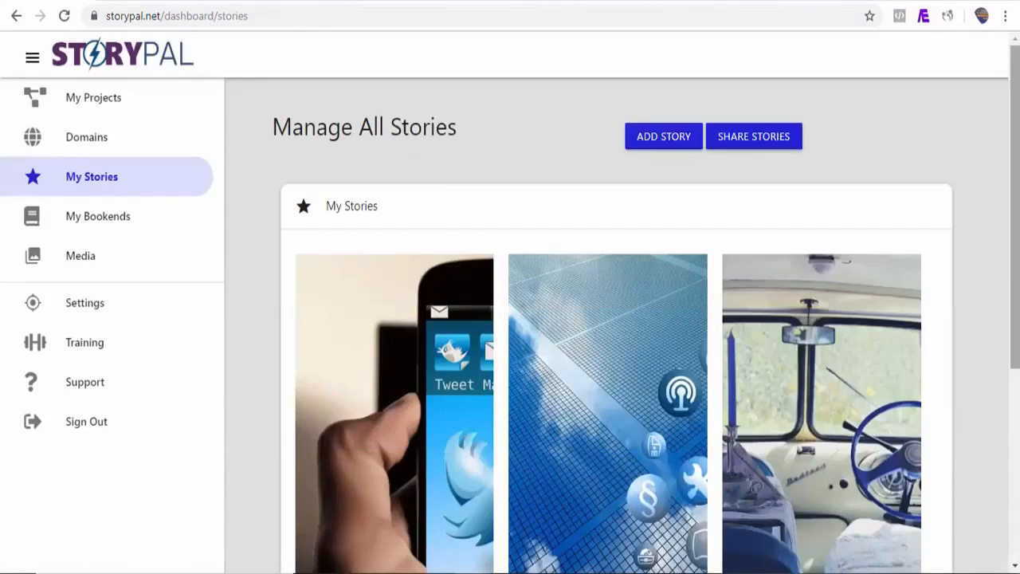
scroll(566, 409, "down", 3)
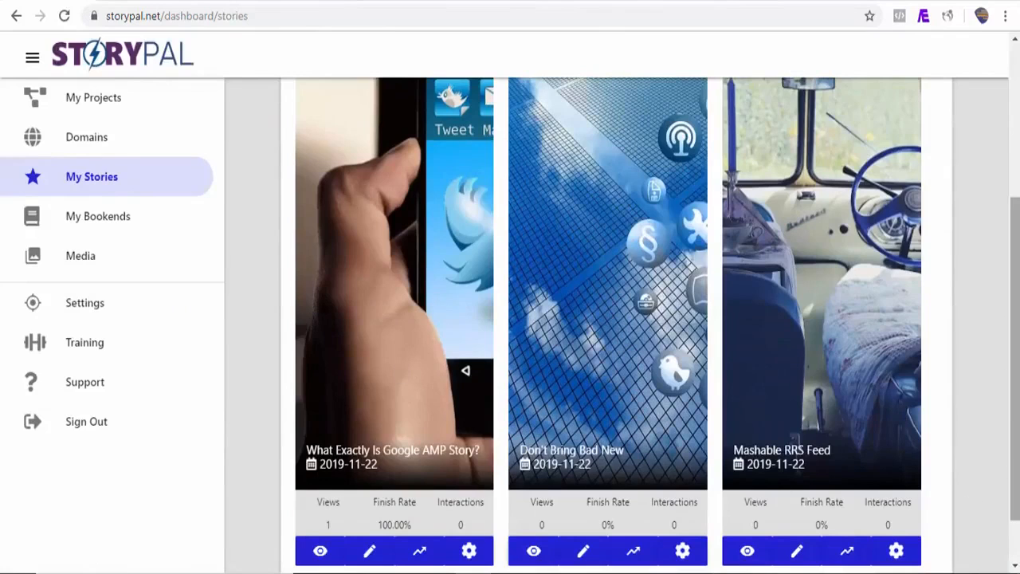
scroll(804, 465, "down", 1)
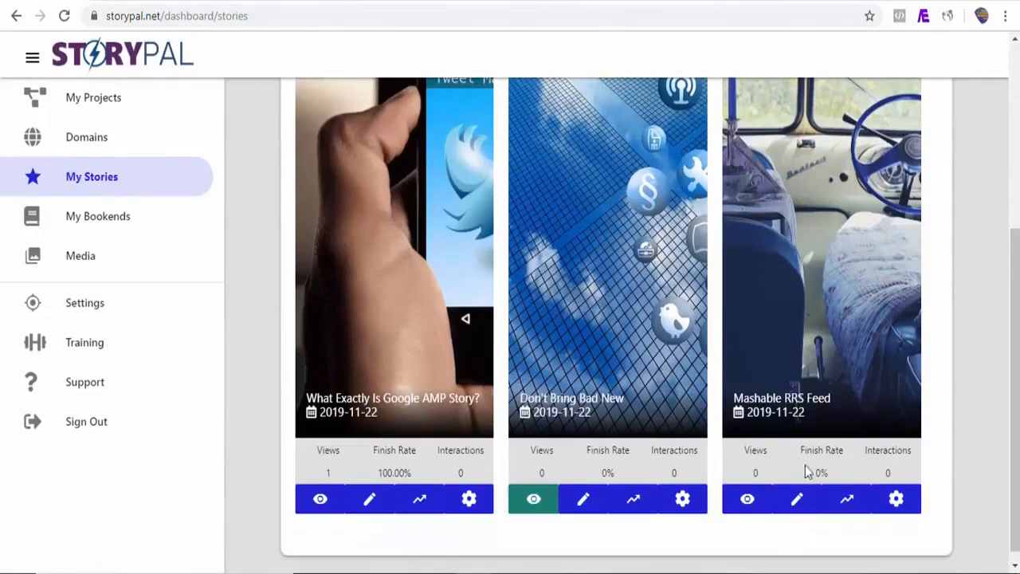
left_click(762, 501)
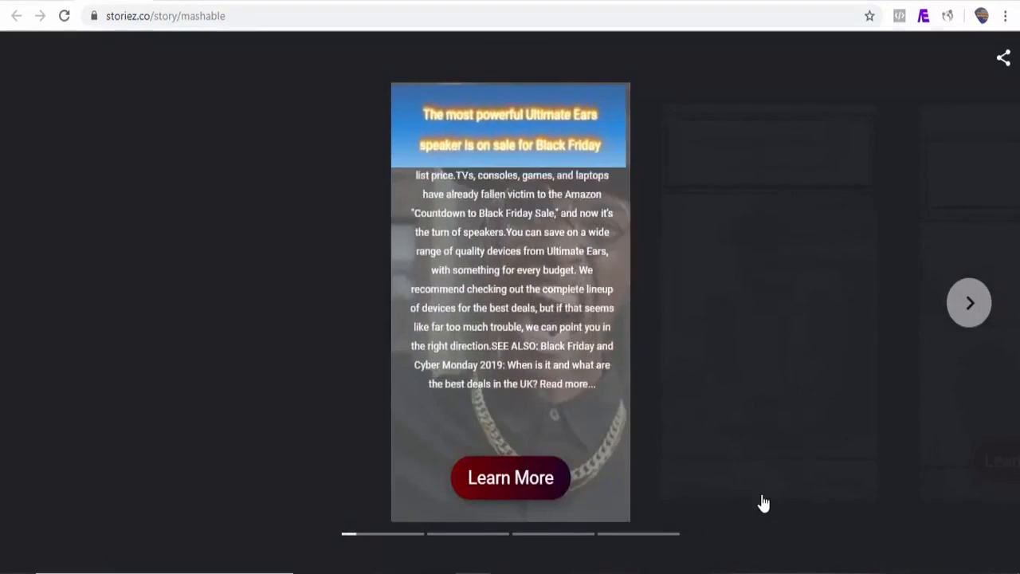
Page through the published Mashable story to its last page and view its share providers
left_click(974, 316)
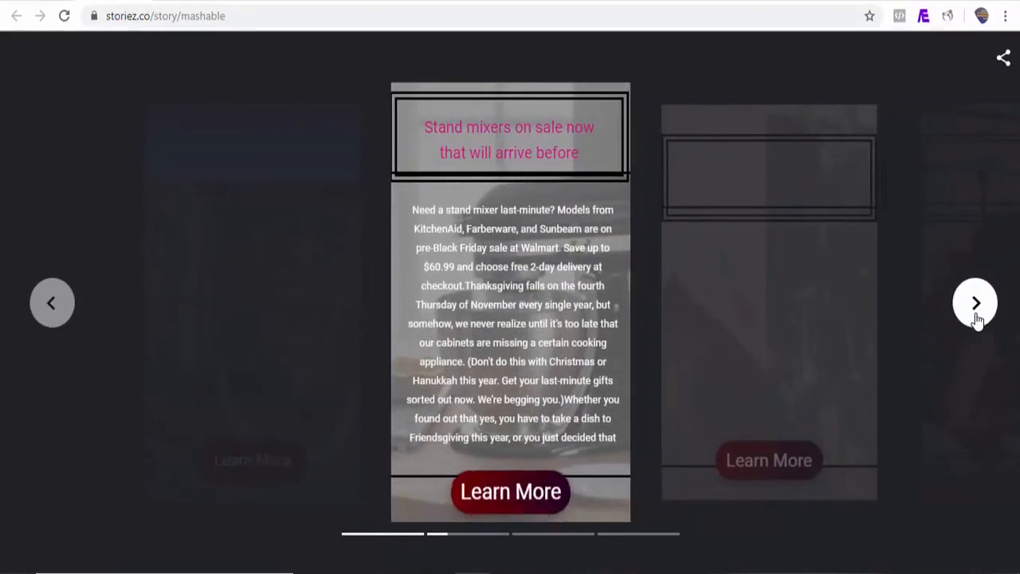
left_click(975, 312)
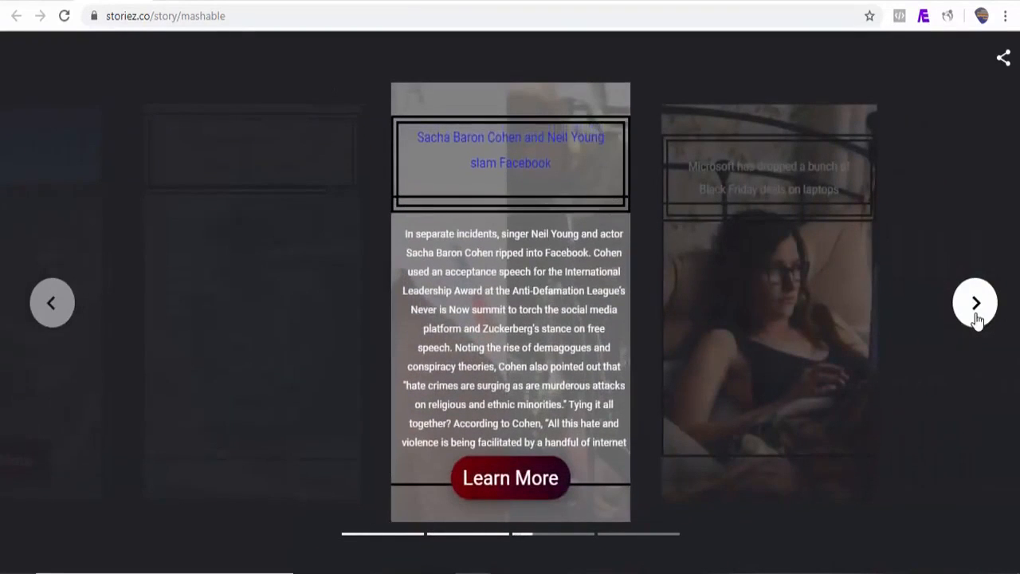
left_click(977, 312)
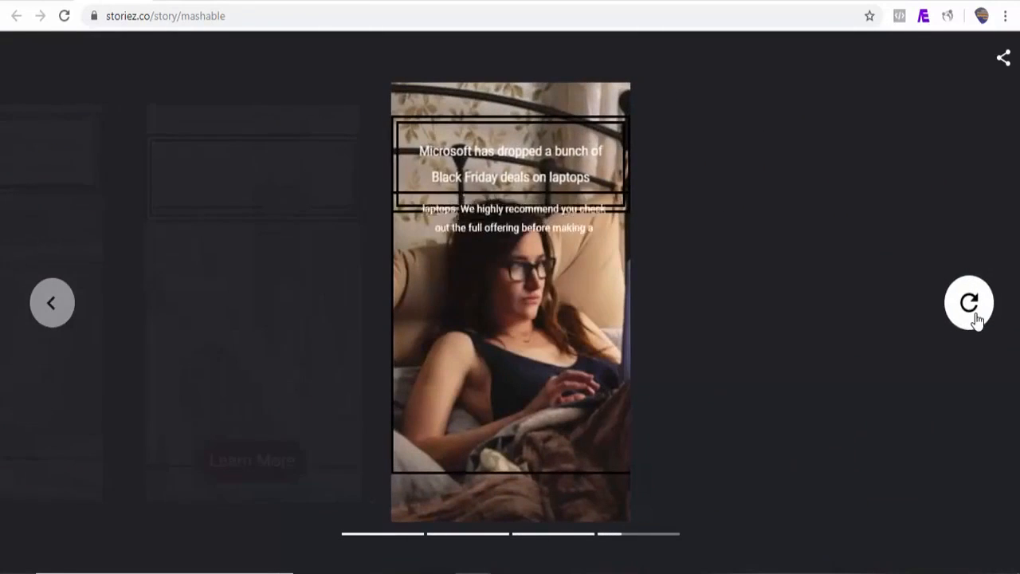
left_click(1003, 61)
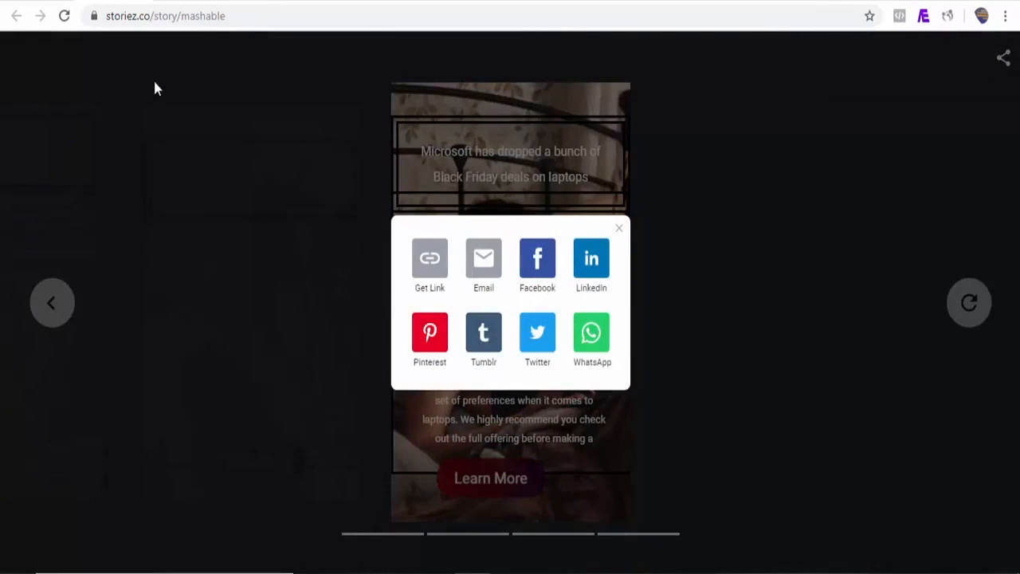
Return to the StoryPal story list, open the share options of the "Mashable RRS Feed" story and view its QR code
left_click(46, 3)
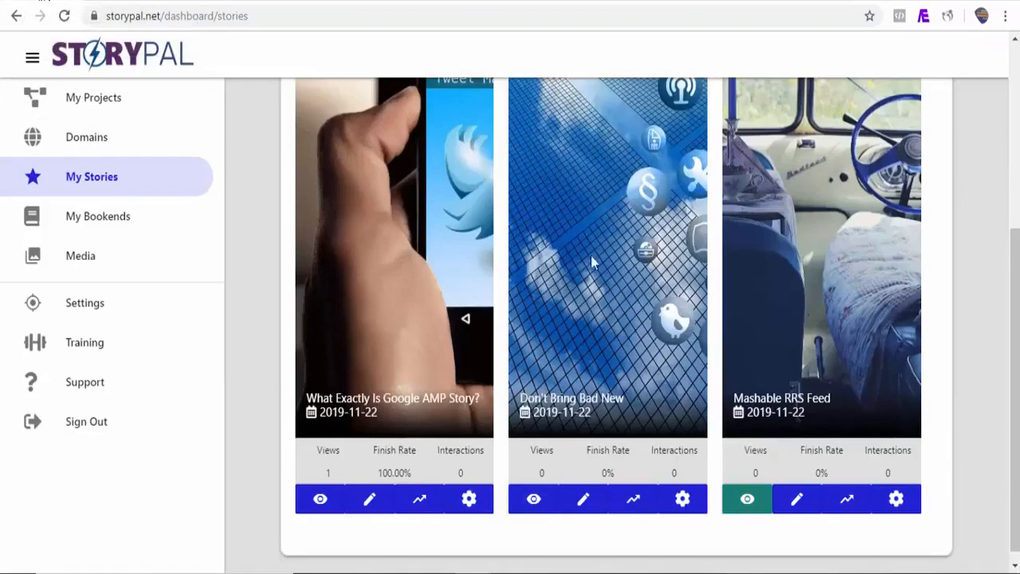
mouse_move(1018, 264)
left_mouse_down()
mouse_move(1017, 101)
mouse_move(1018, 271)
left_mouse_up()
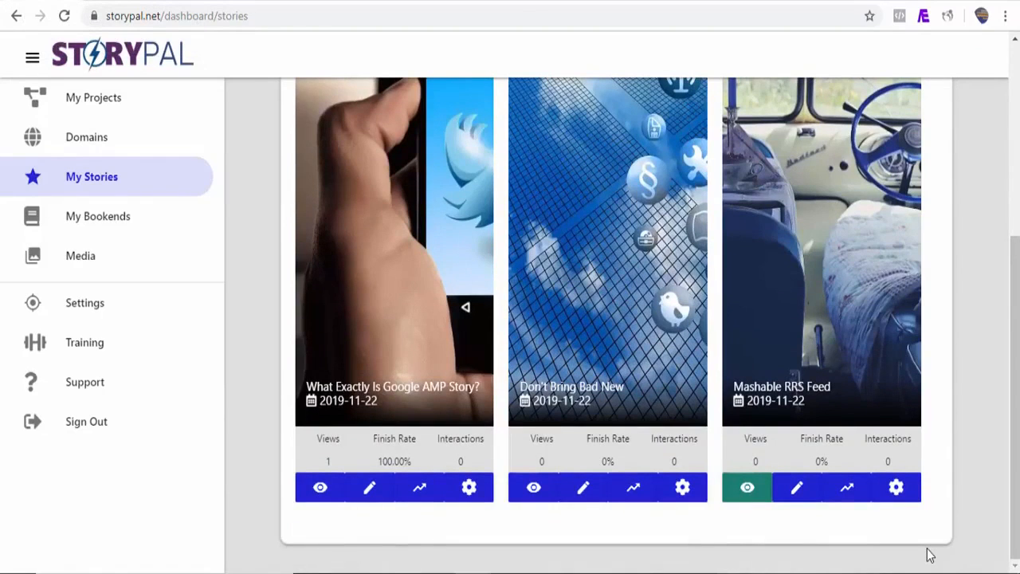
left_click(898, 490)
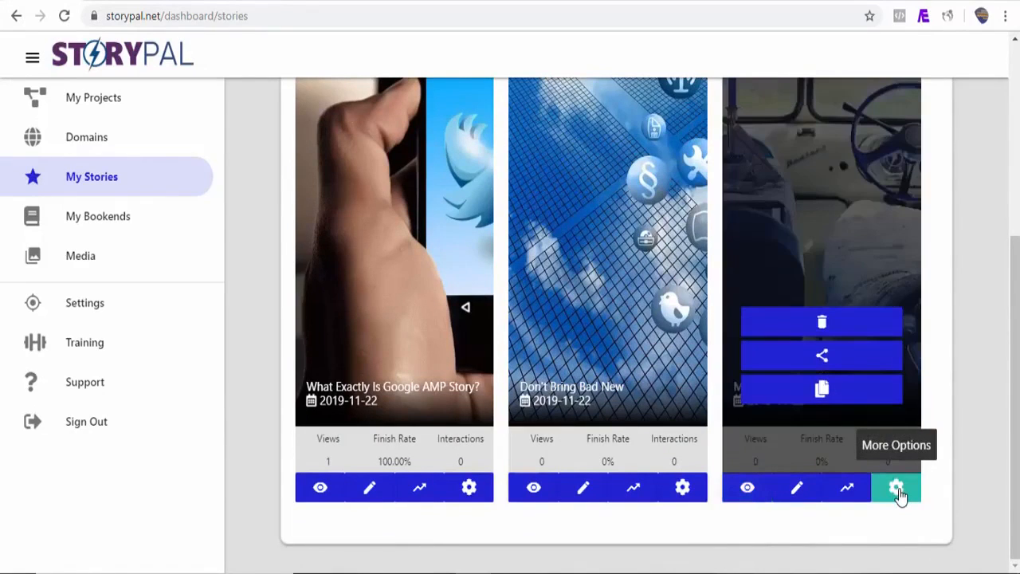
left_click(821, 365)
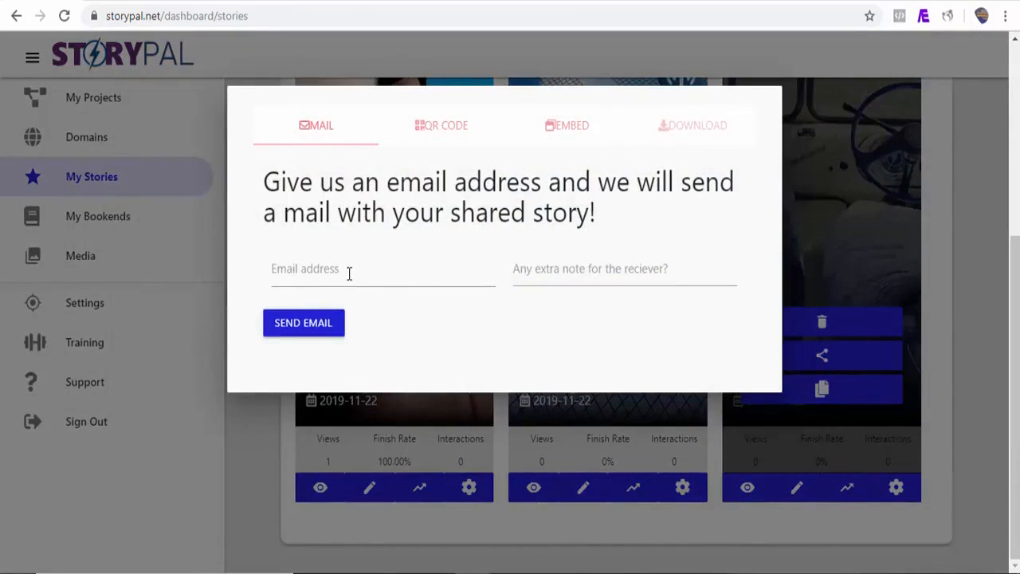
left_click(440, 130)
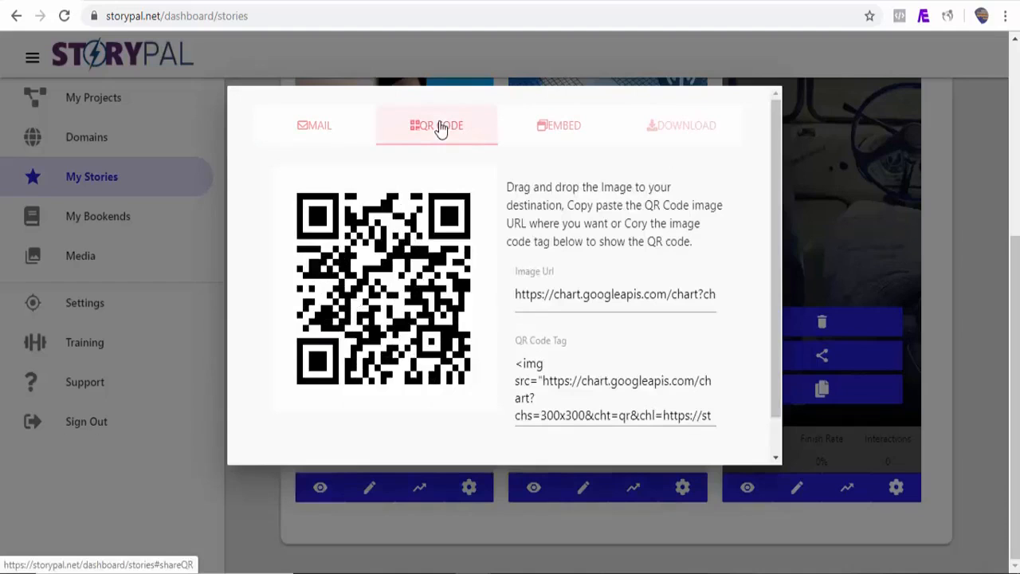
Copy the iframe embed code of the "Mashable RRS Feed" story
left_click(562, 134)
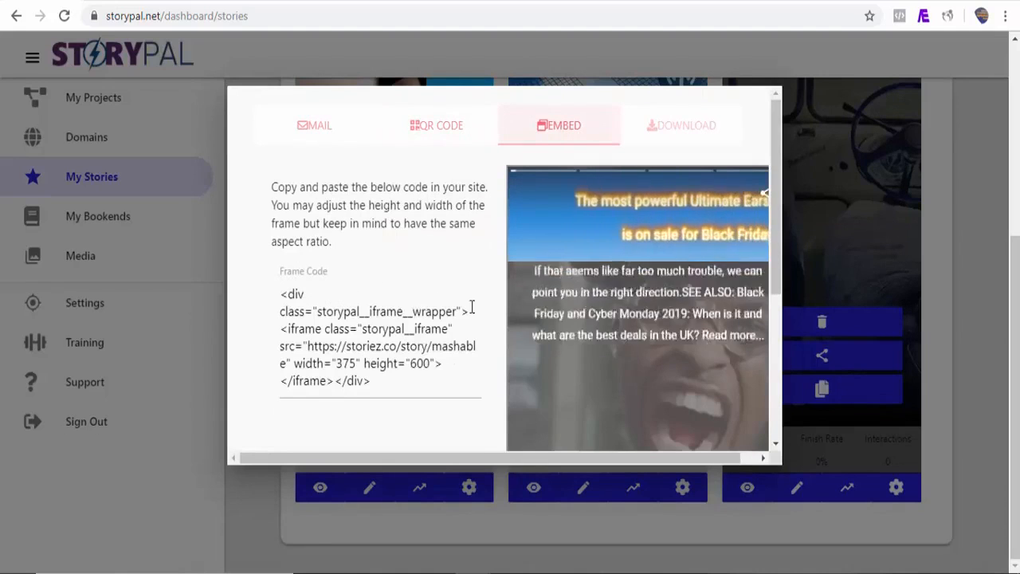
left_click_drag(777, 239, 768, 284)
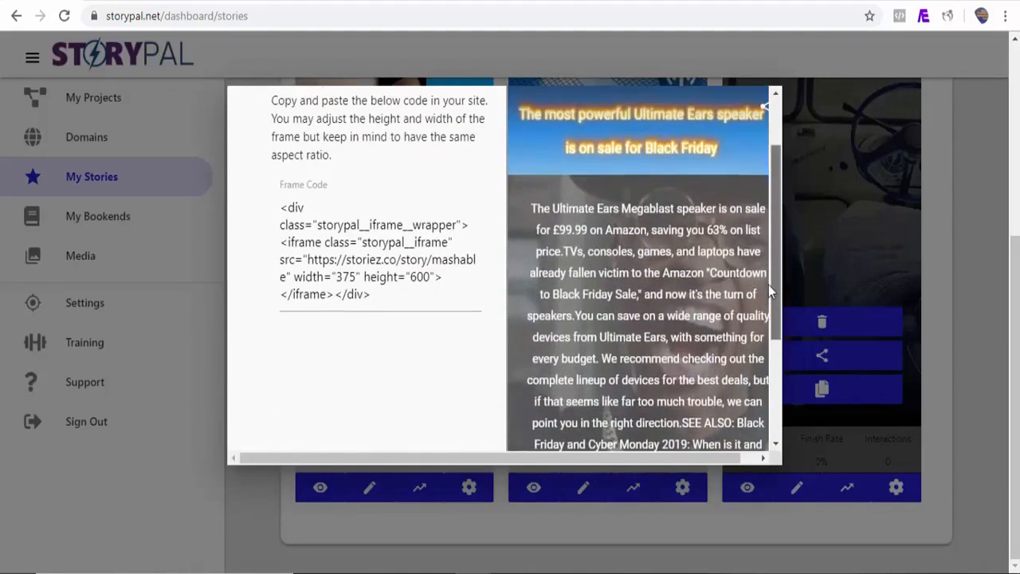
left_click_drag(280, 208, 372, 310)
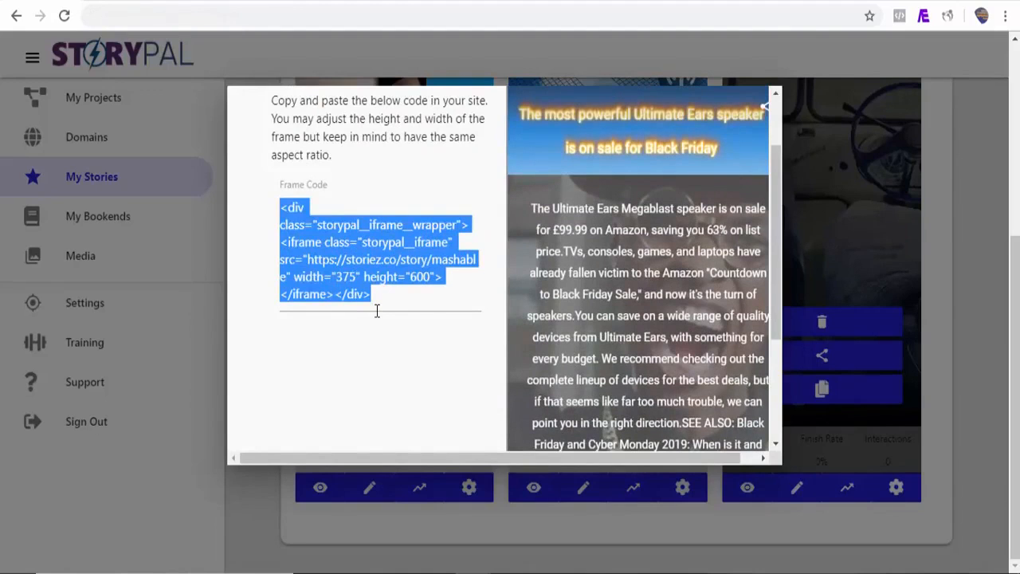
Switch to the new WordPress post and insert a Custom HTML block containing the Mashable story's iframe embed code
left_click(817, 2)
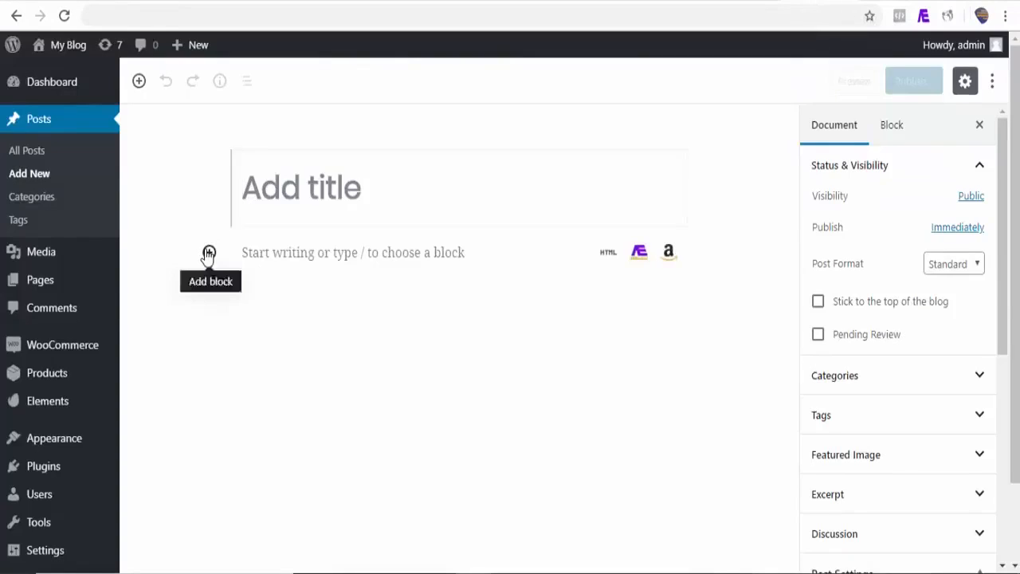
left_click(209, 253)
left_click(263, 416)
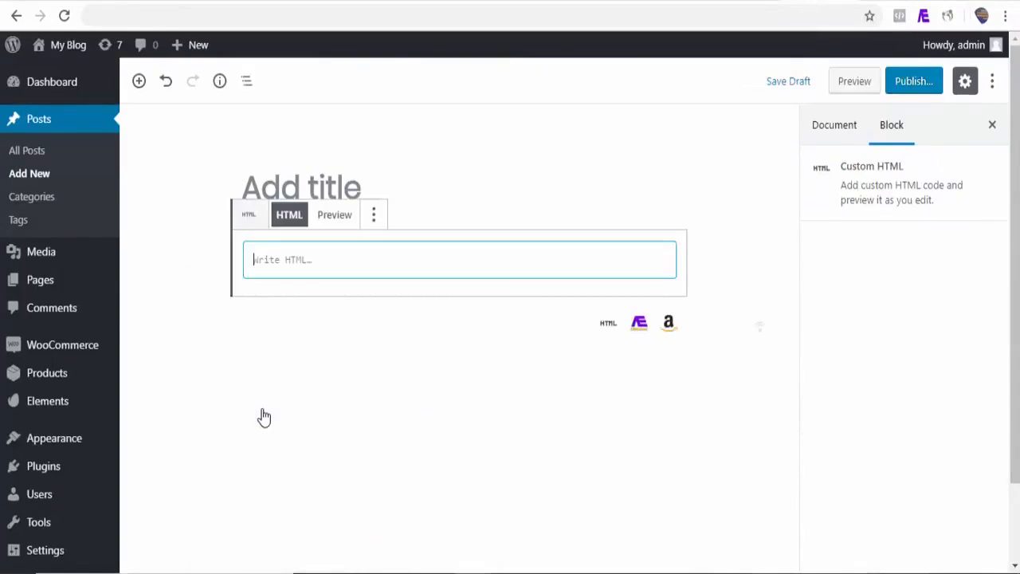
type("<div class=\"storypal__iframe__wrapper\"><iframe class=\"storypal__iframe\" src=\"https://storiez.co/story/mashable\" width=\"375\" height=\"600\"></iframe></div>")
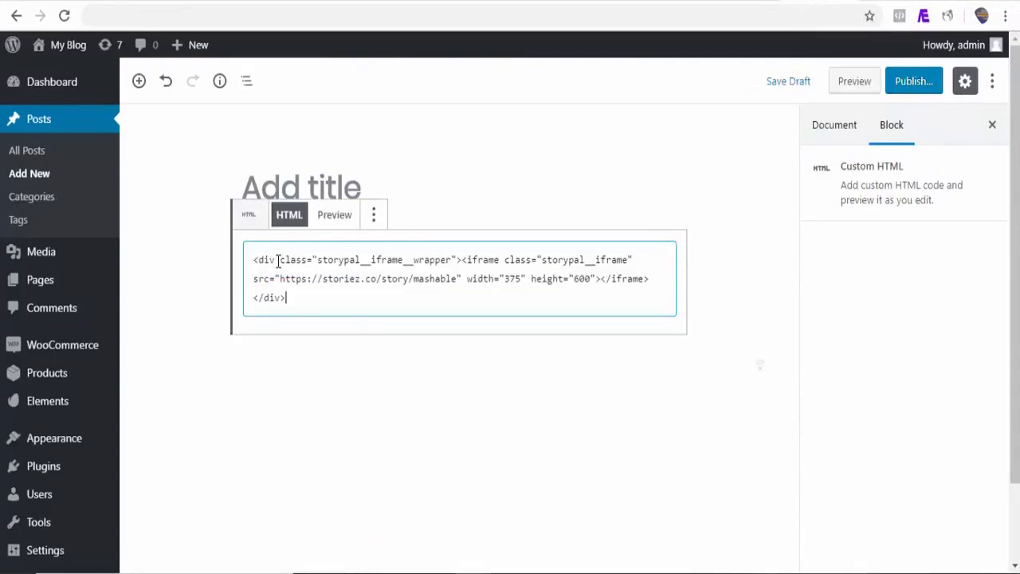
Preview the WordPress post and view the embedded Mashable story
left_click(854, 81)
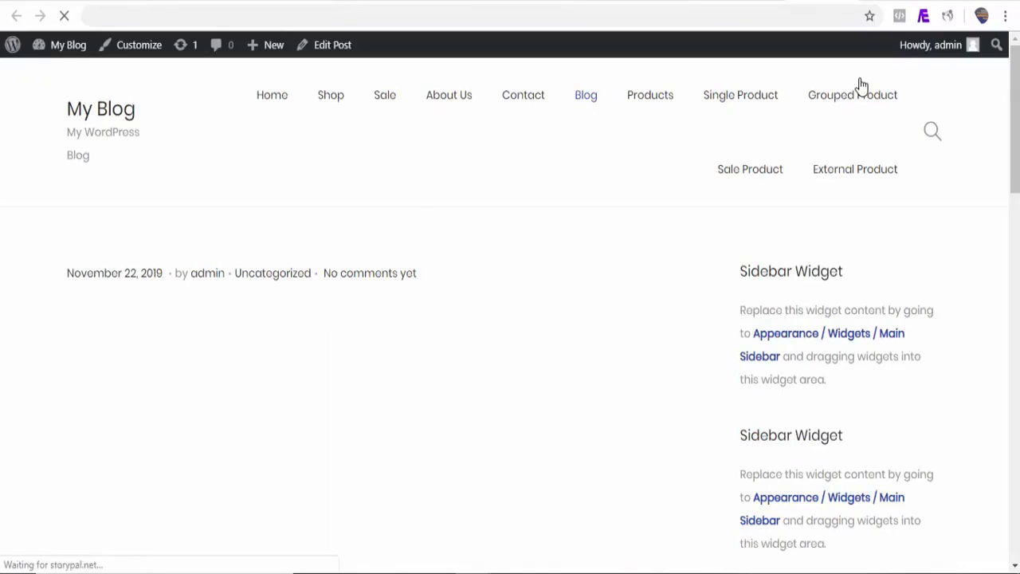
left_click_drag(1017, 85, 1017, 119)
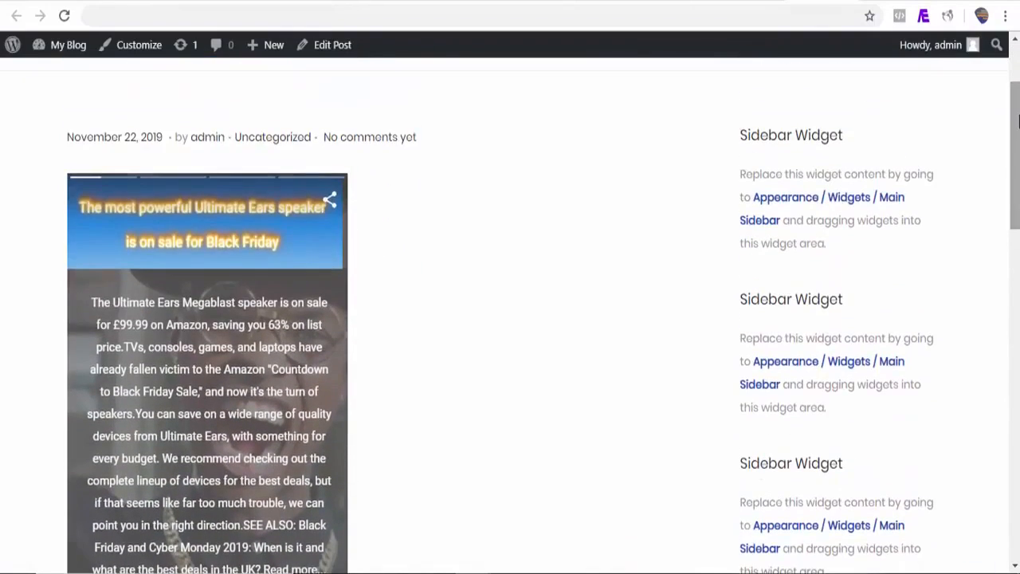
mouse_move(1017, 170)
left_mouse_down()
mouse_move(1017, 209)
mouse_move(1017, 177)
left_mouse_up()
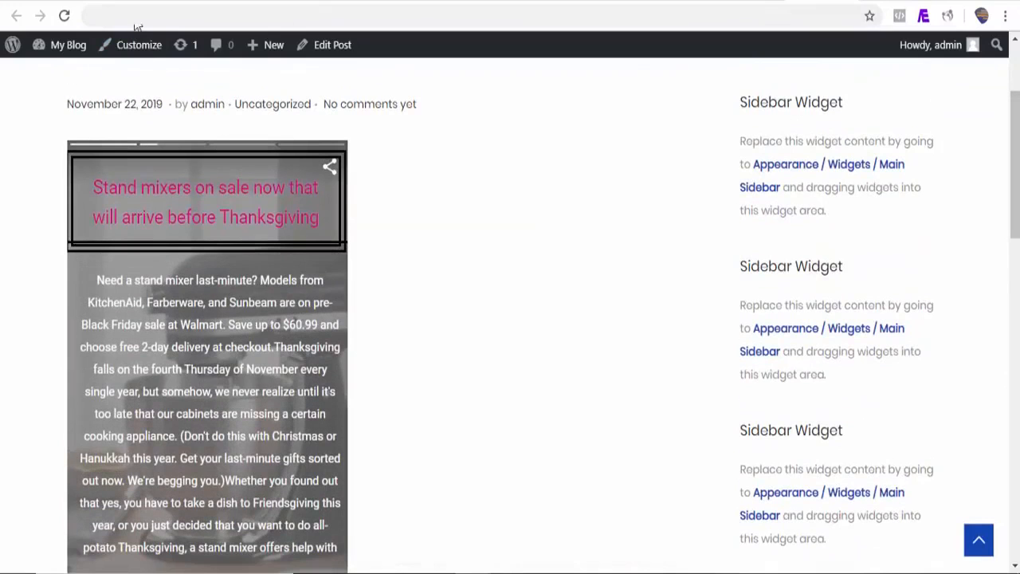
Switch back to StoryPal, close the Mashable story's share options and open the setup for sharing several stories together
left_click(49, 2)
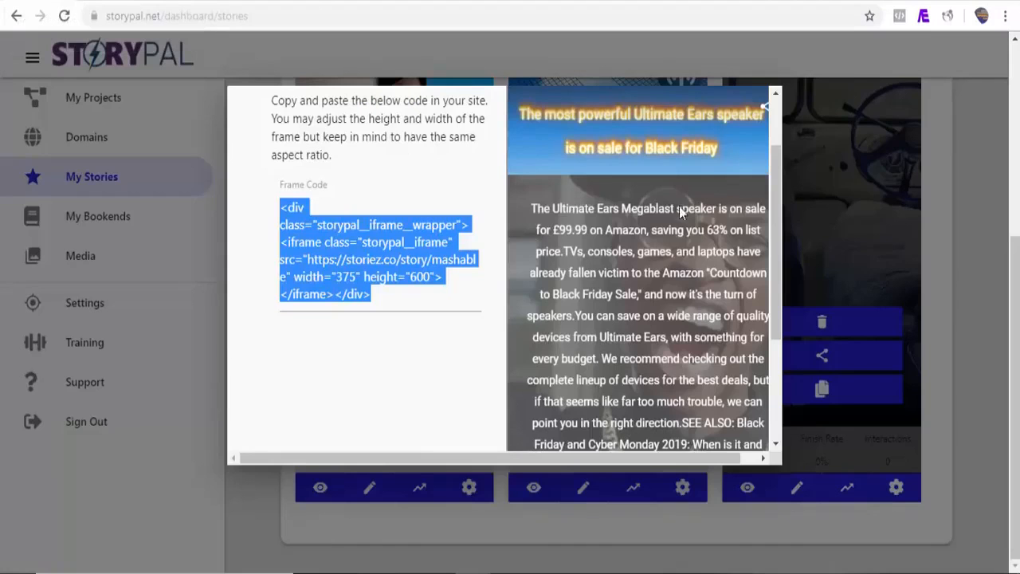
left_click(964, 279)
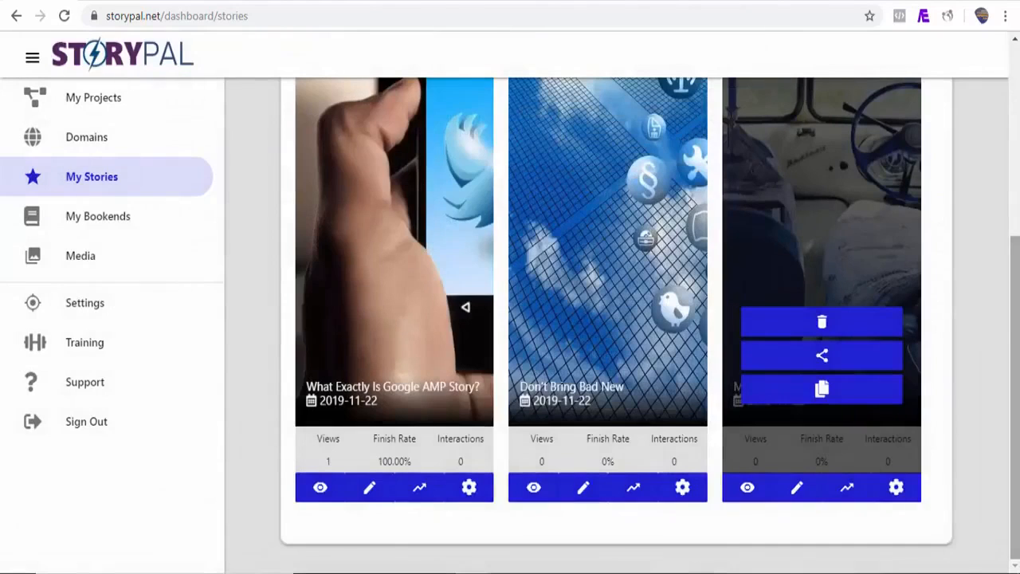
scroll(964, 279, "up", 3)
scroll(960, 83, "up", 1)
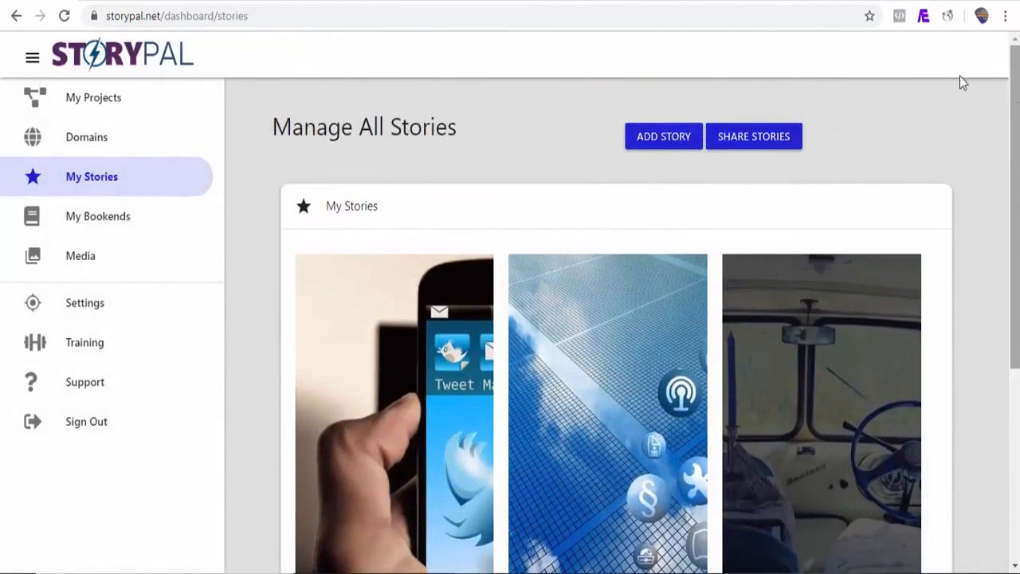
left_click(756, 152)
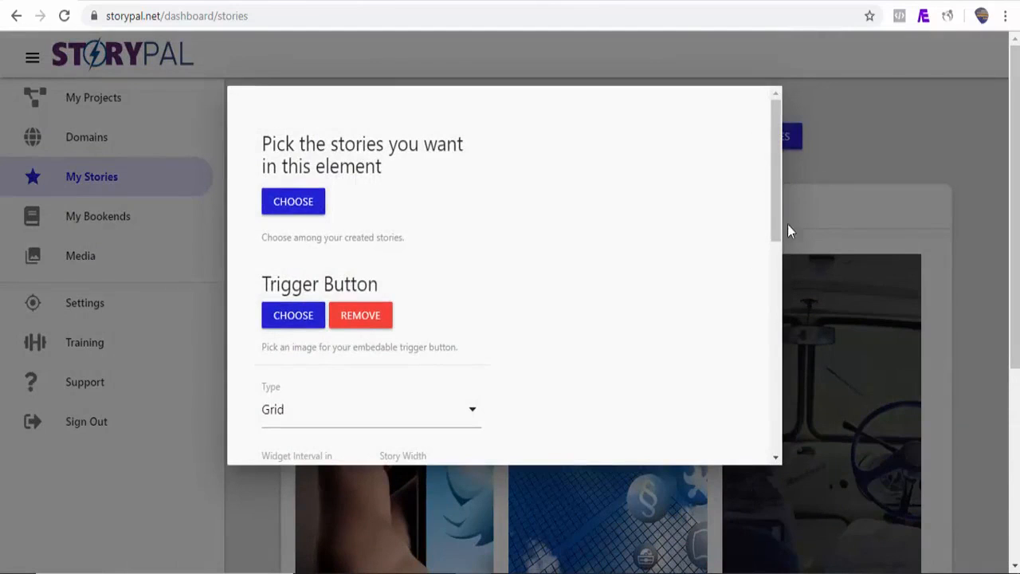
Add "What Exactly Is Google AMP Story?", "Don't Bring Bad New" and "Mashable RRS Feed" to the element and set the story width to 200
left_click(294, 203)
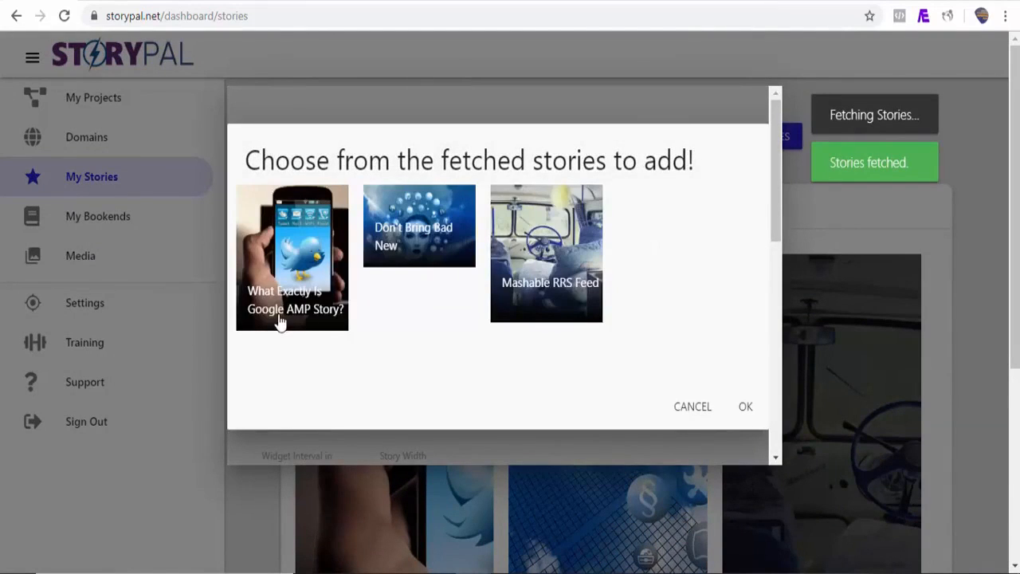
left_click(277, 326)
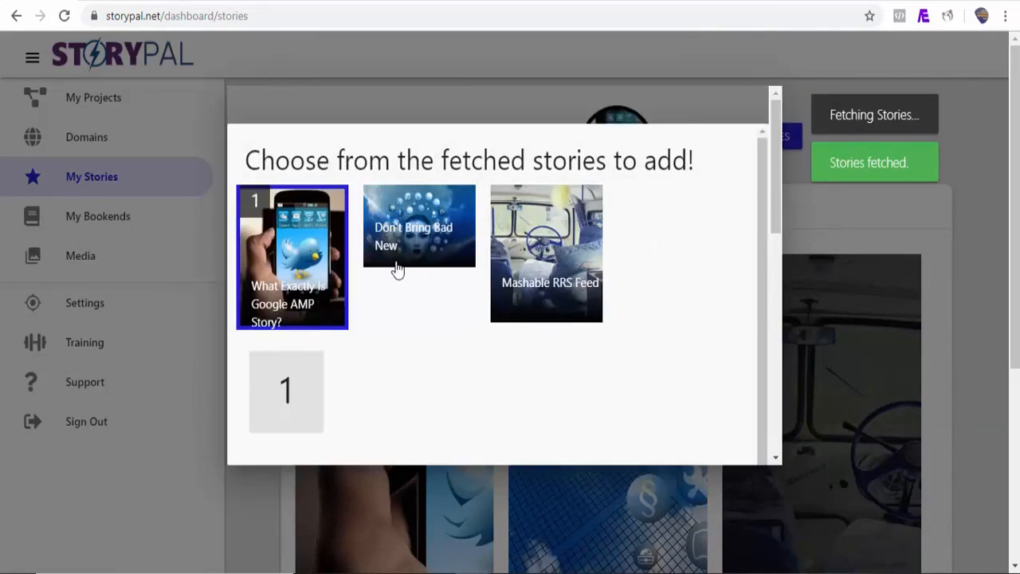
left_click(396, 267)
left_click(522, 307)
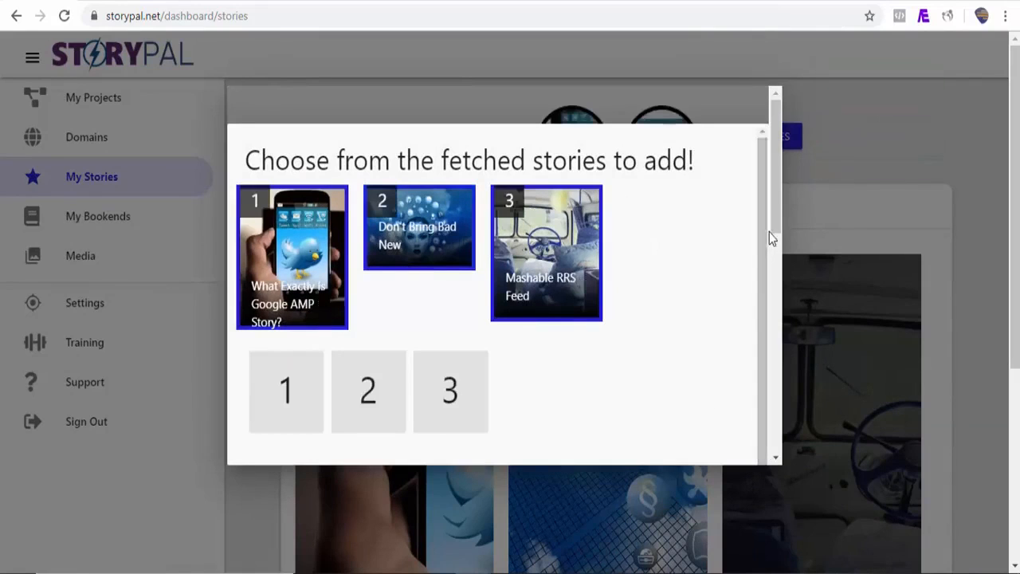
mouse_move(771, 220)
left_mouse_down()
mouse_move(765, 358)
mouse_move(760, 282)
mouse_move(776, 207)
mouse_move(776, 224)
left_mouse_up()
left_click(734, 287)
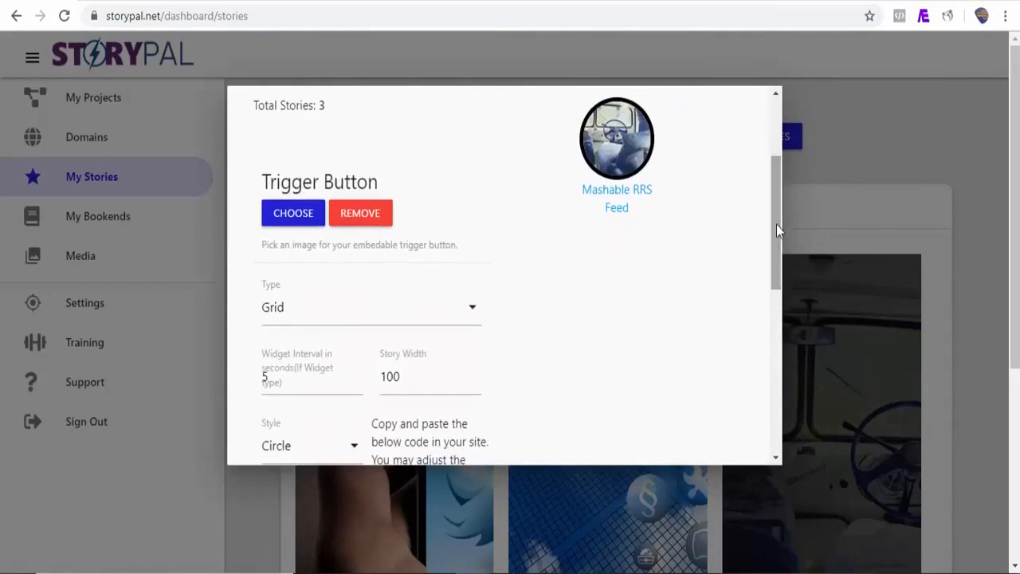
left_click_drag(417, 379, 382, 377)
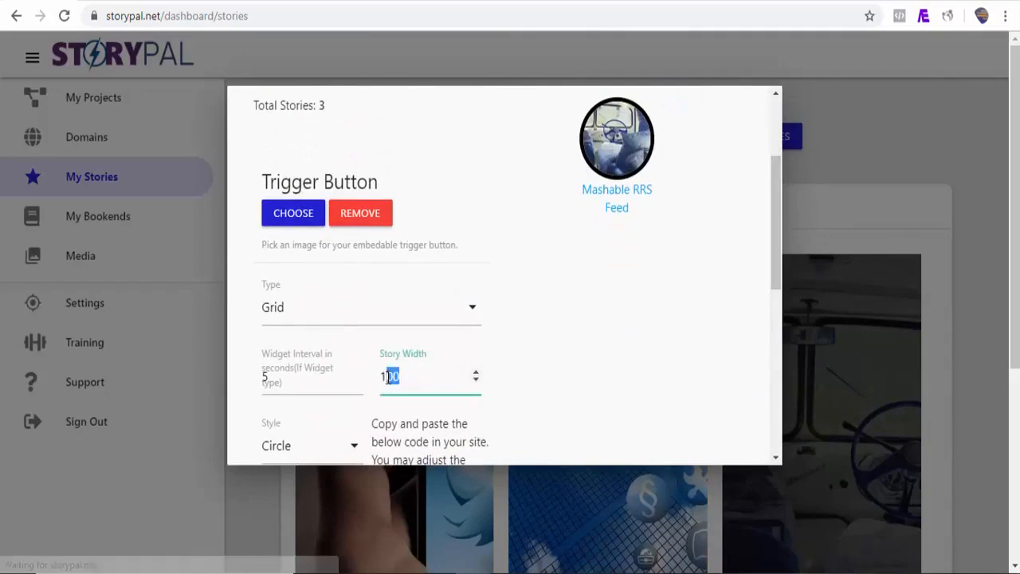
type("200")
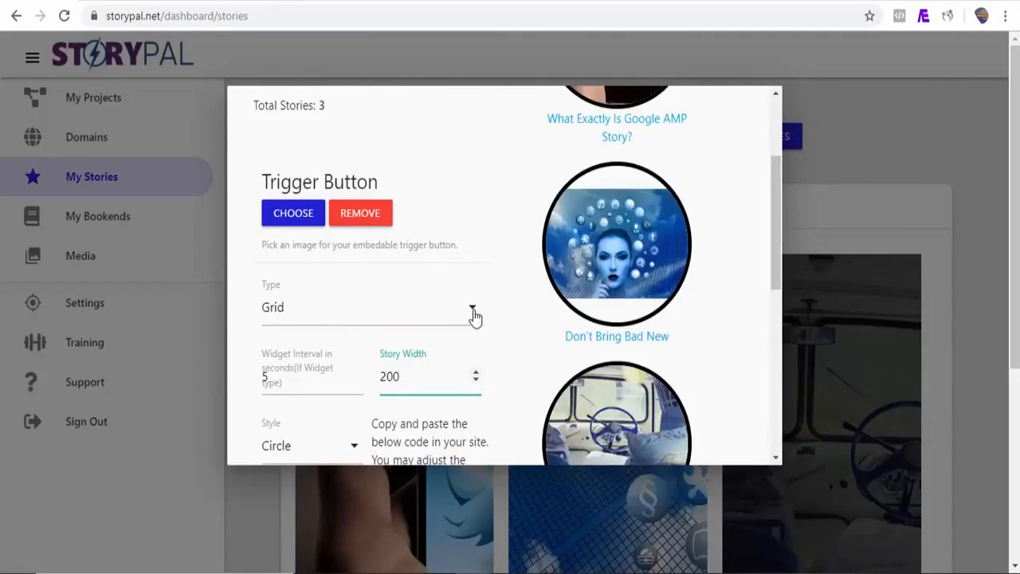
Try the Square and Rectangle styles on the story grid and return it to Circle
left_click_drag(780, 234, 774, 272)
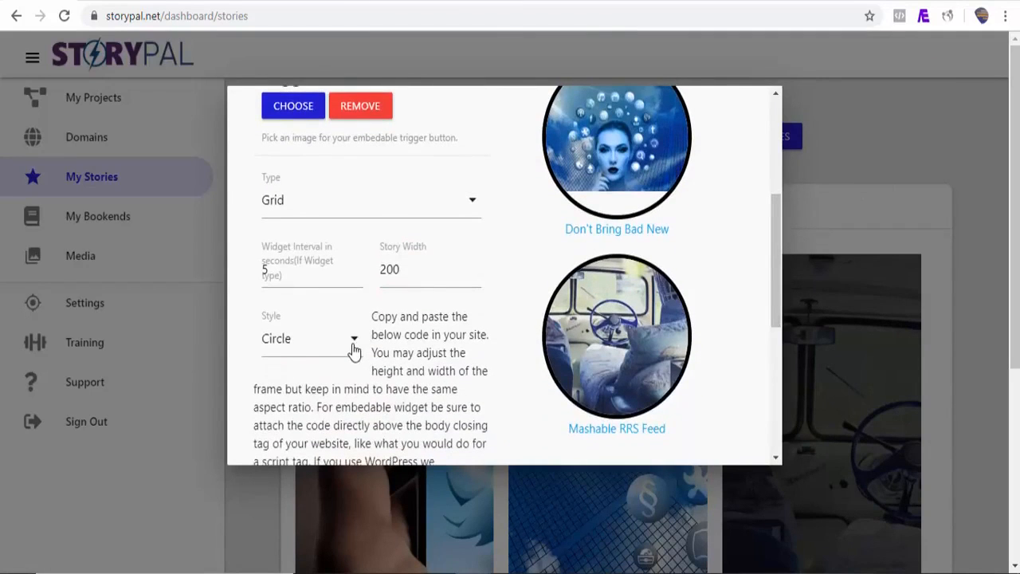
left_click(353, 348)
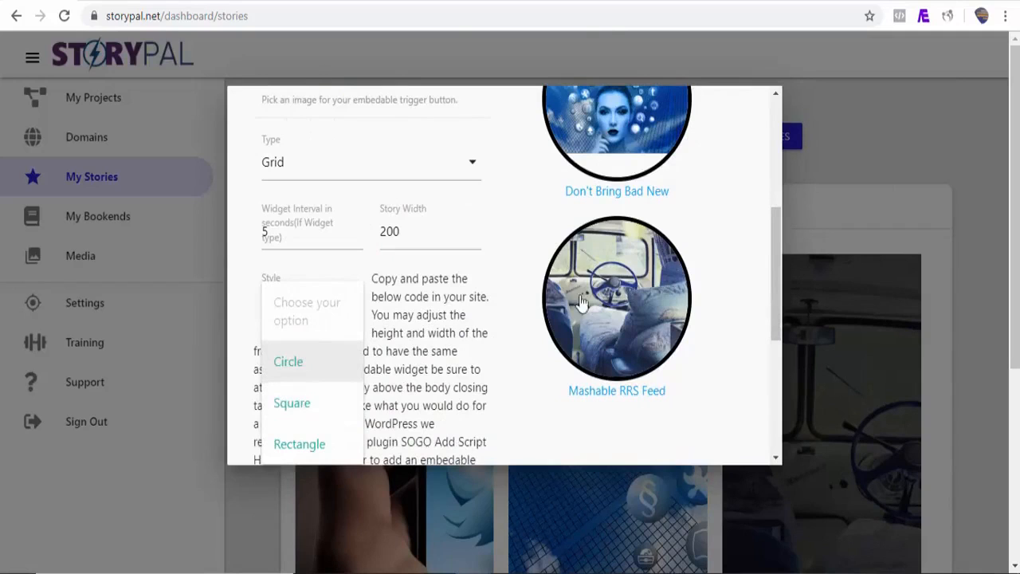
left_click(292, 404)
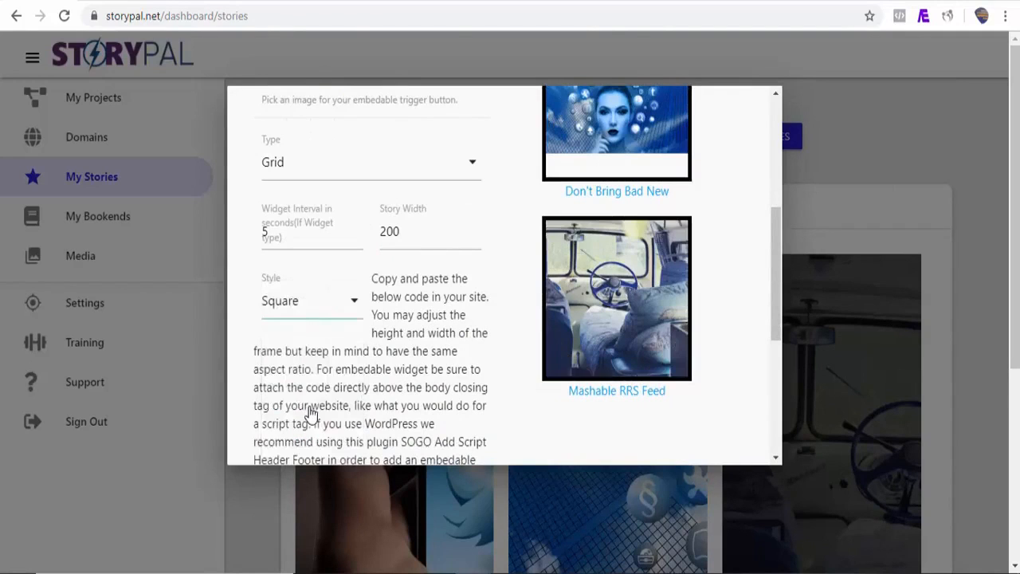
left_click(356, 315)
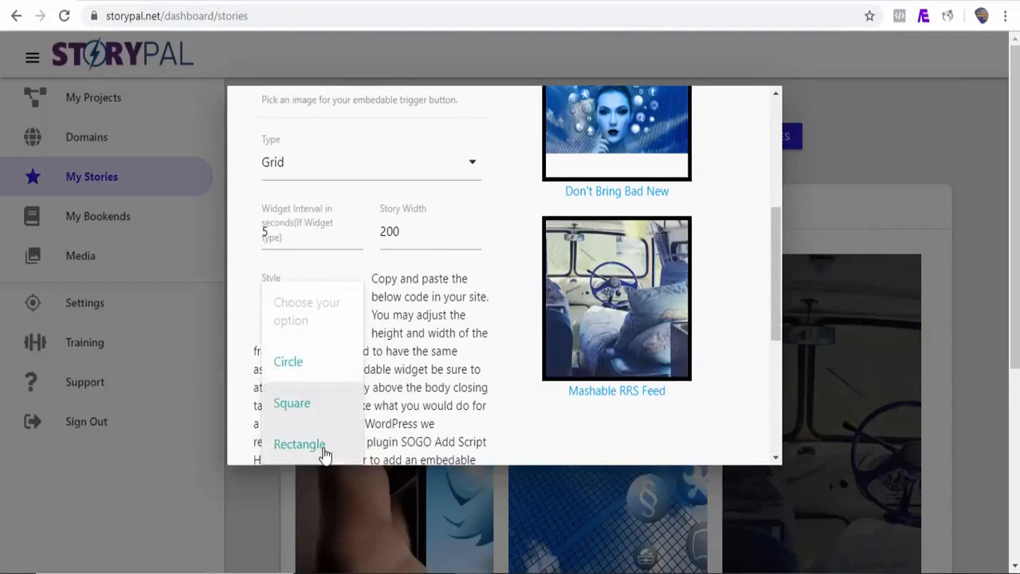
left_click(299, 445)
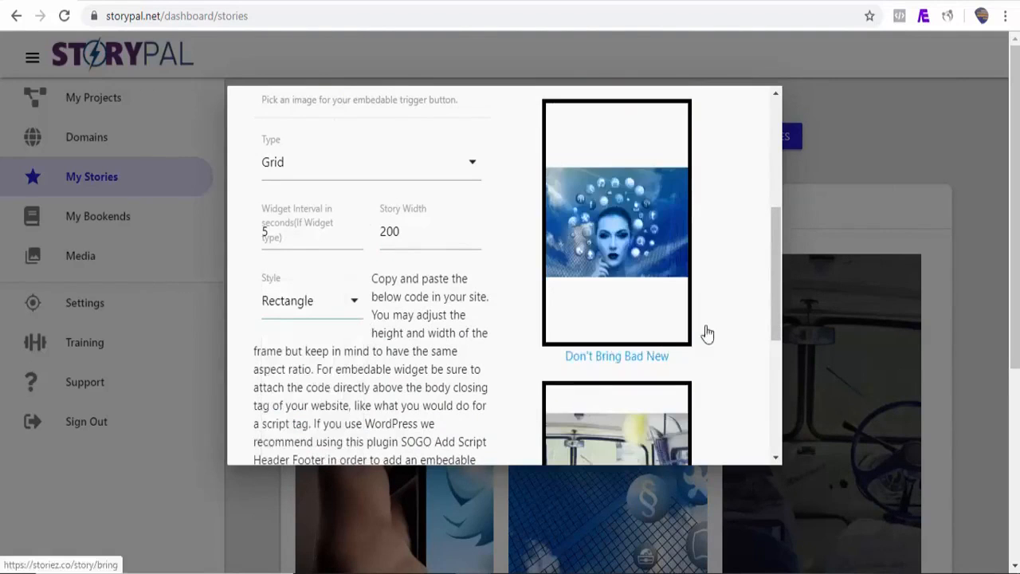
mouse_move(778, 304)
left_mouse_down()
mouse_move(772, 255)
mouse_move(769, 335)
mouse_move(763, 310)
left_mouse_up()
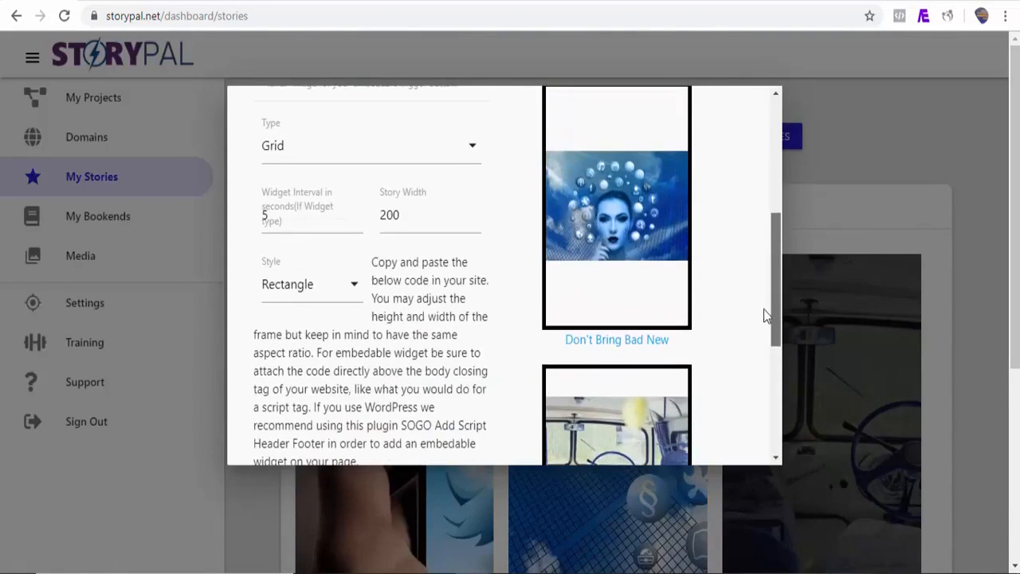
left_click(356, 291)
left_click(290, 351)
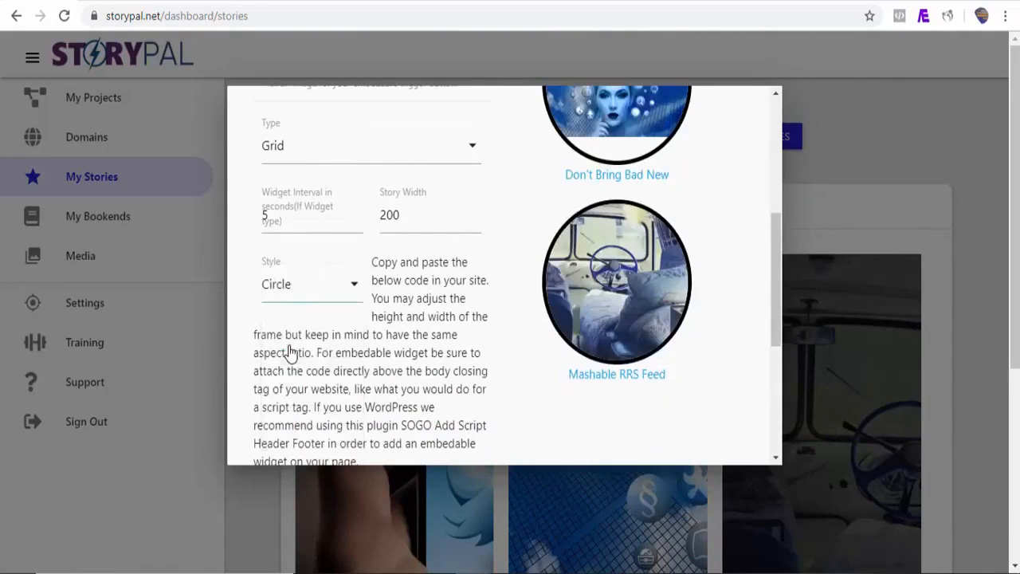
Copy the story grid's share code into the WordPress post's empty HTML block and try the "Don't Bring Bad New" story in the post preview
left_click_drag(774, 283, 775, 374)
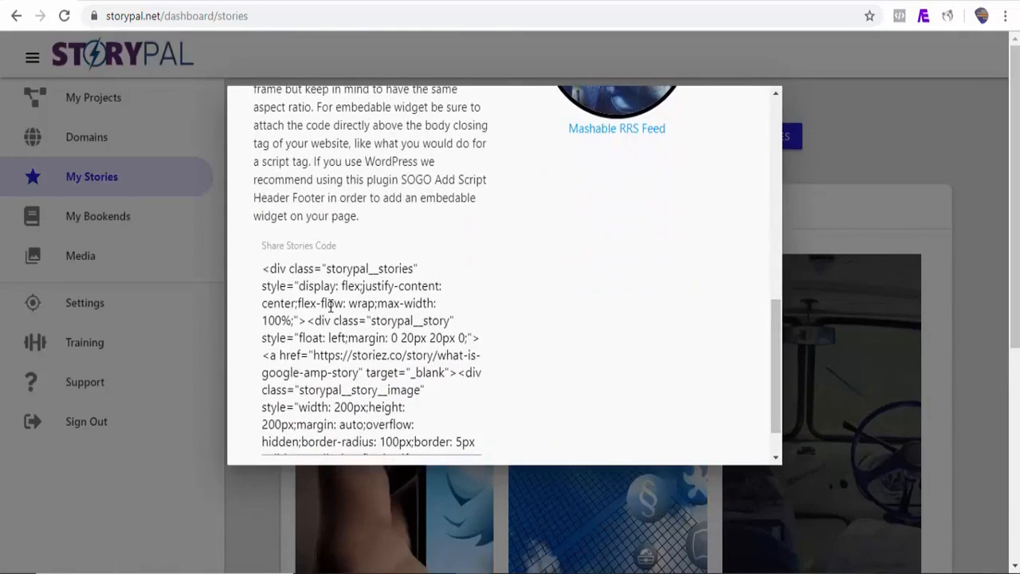
key("ctrl+a")
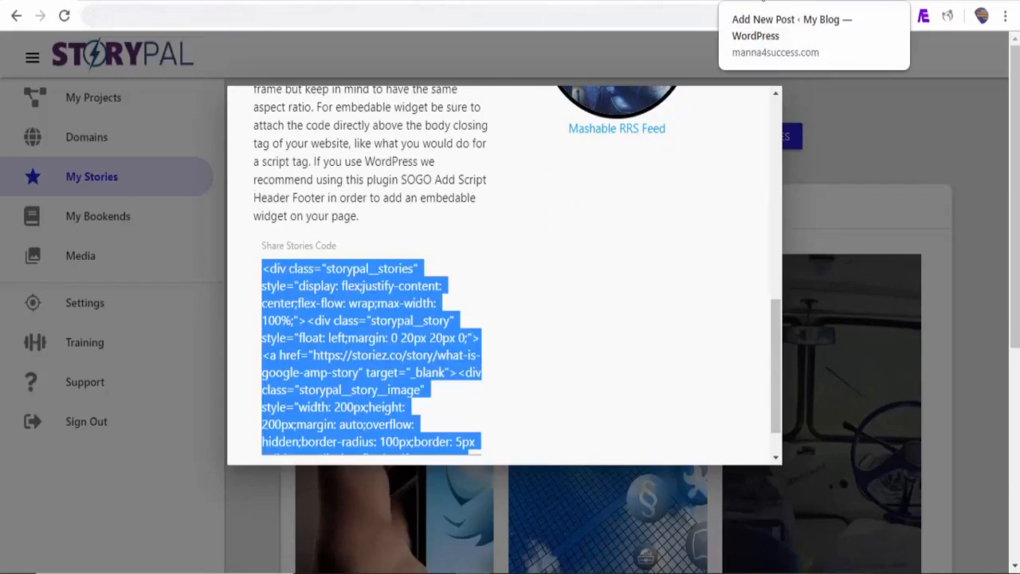
left_click(763, 1)
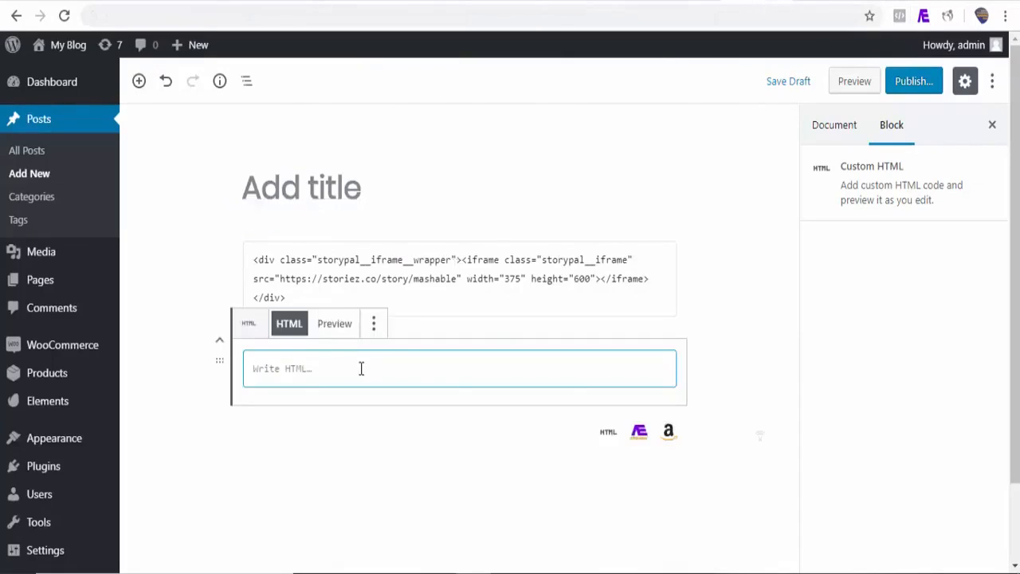
key("ctrl+v")
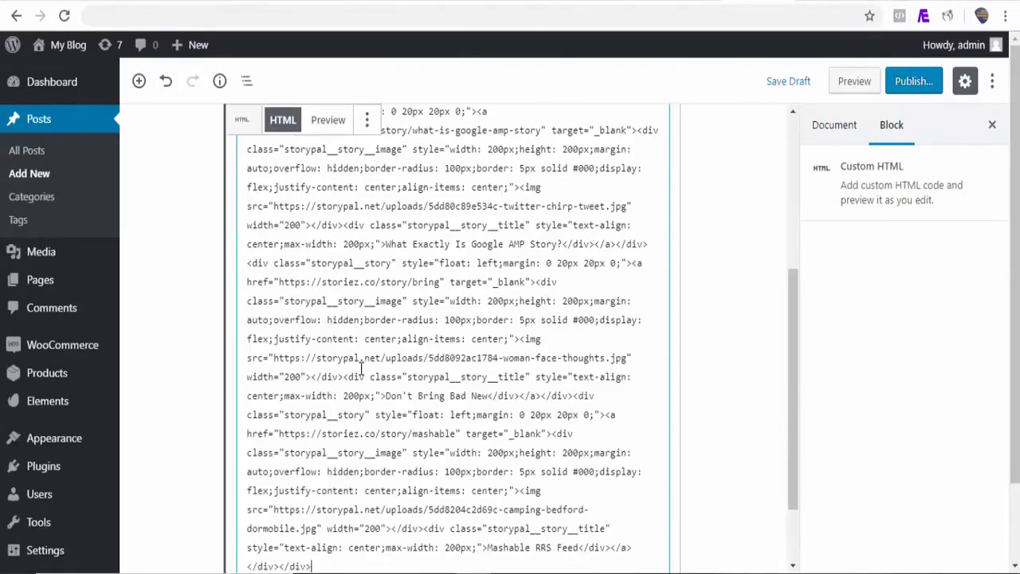
left_click(852, 93)
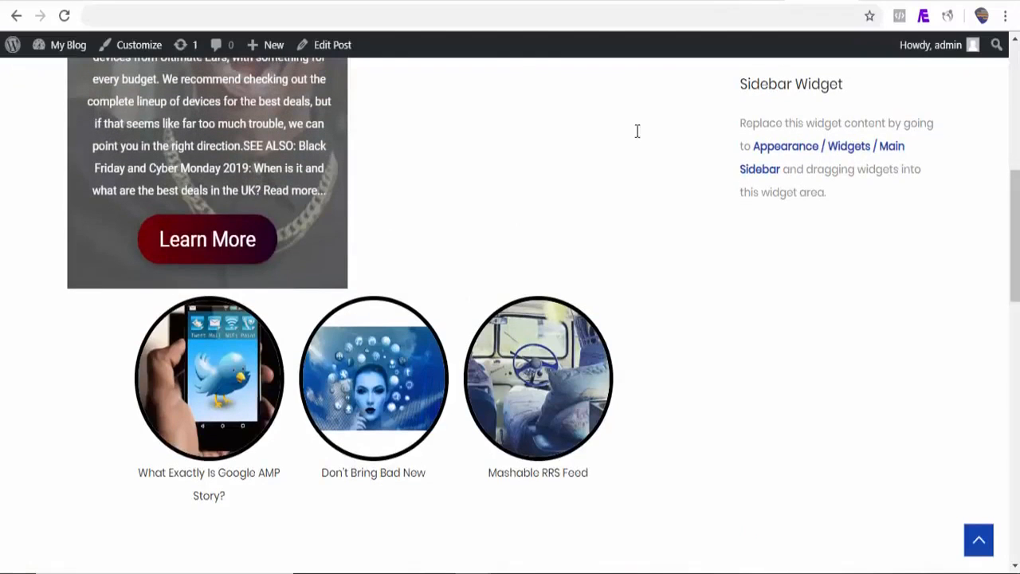
left_click(356, 414)
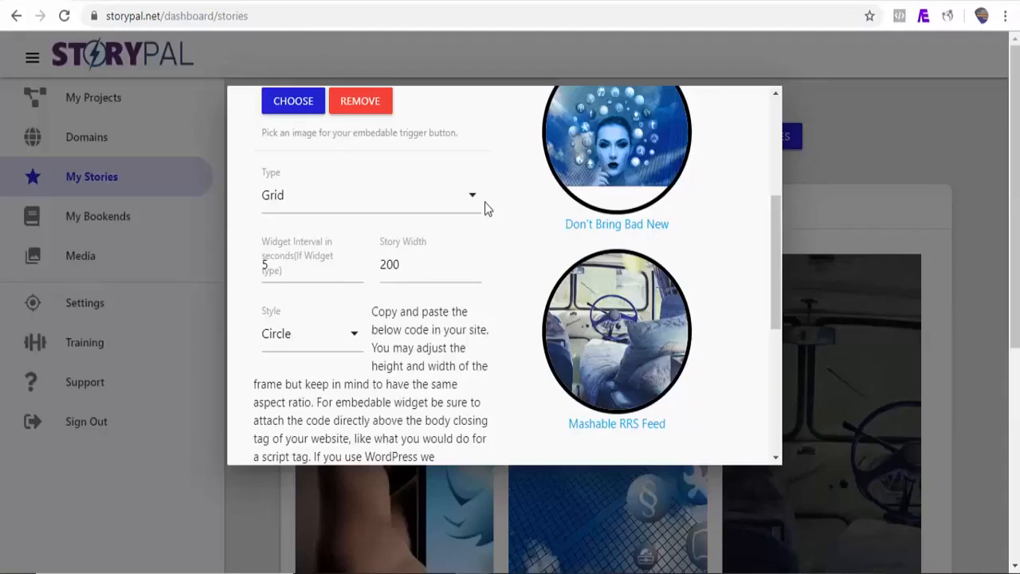
Back in StoryPal, set the shared stories' type to Embedable Widget and choose the existing pro.png as its trigger button image
left_click(469, 209)
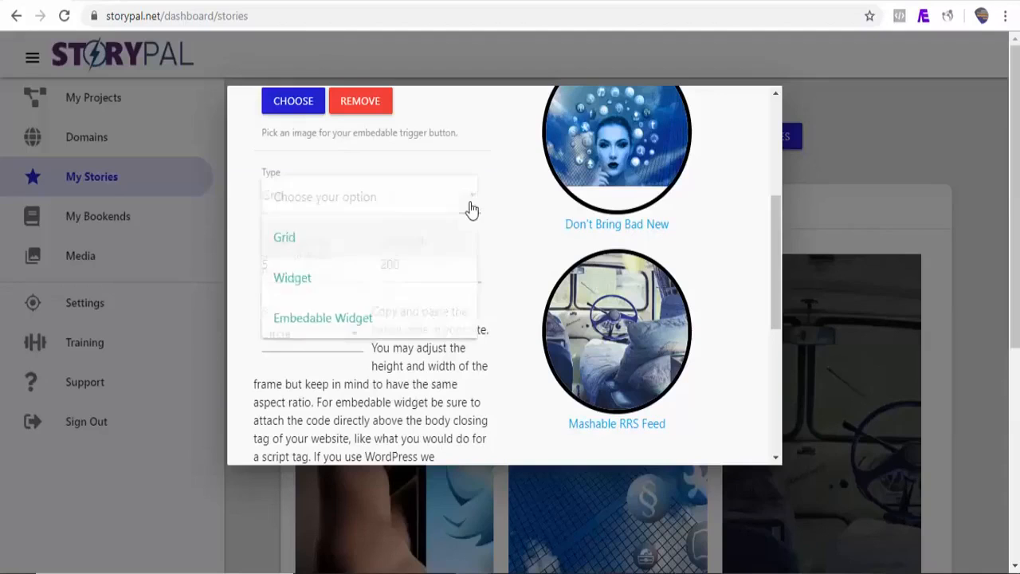
left_click(375, 328)
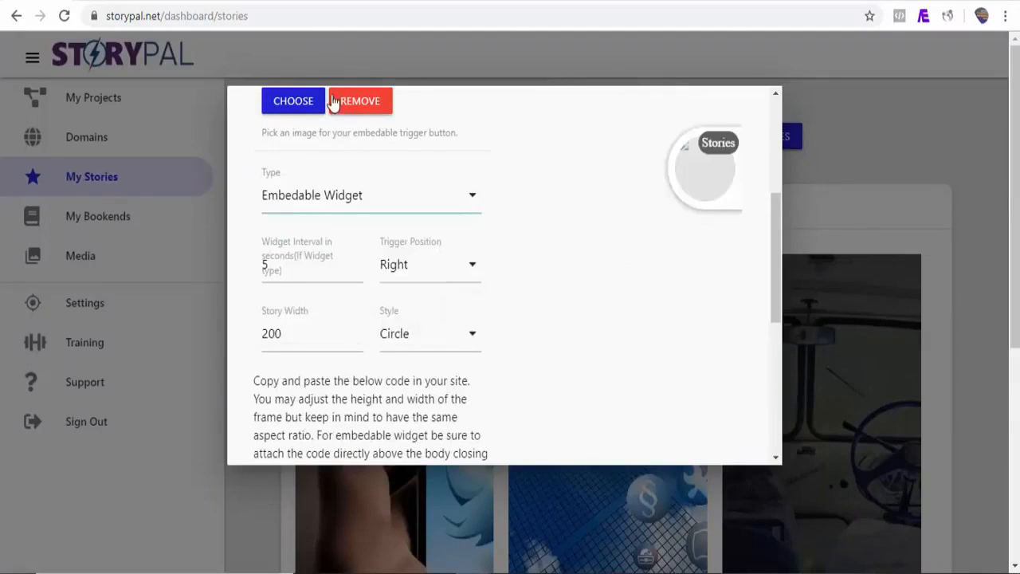
left_click(293, 106)
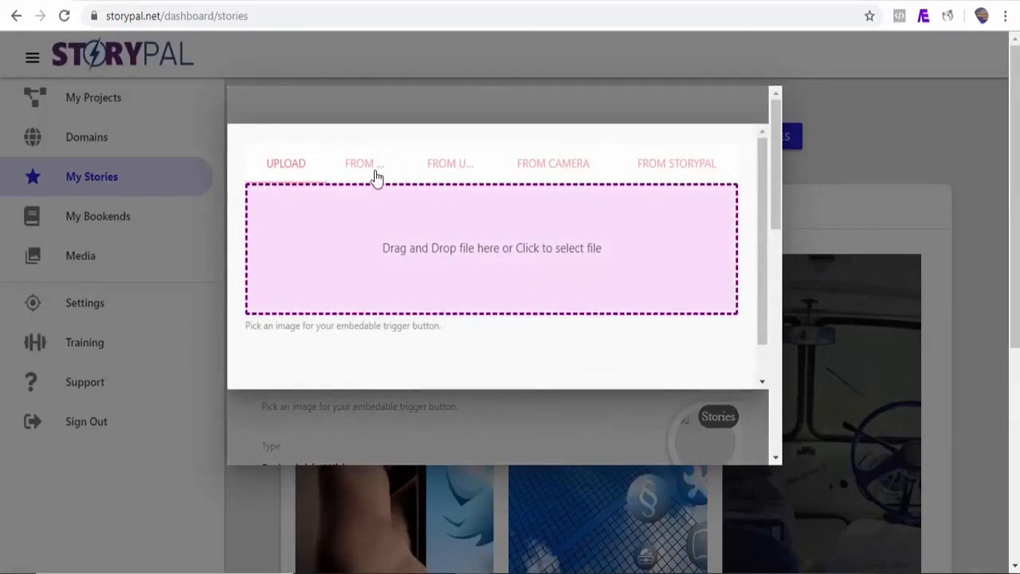
left_click(376, 175)
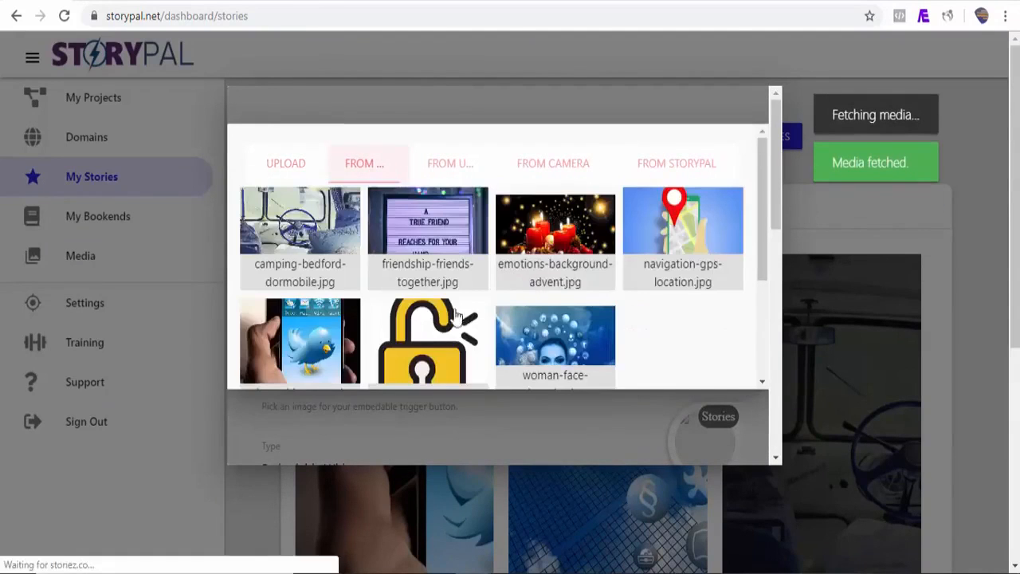
left_click(430, 338)
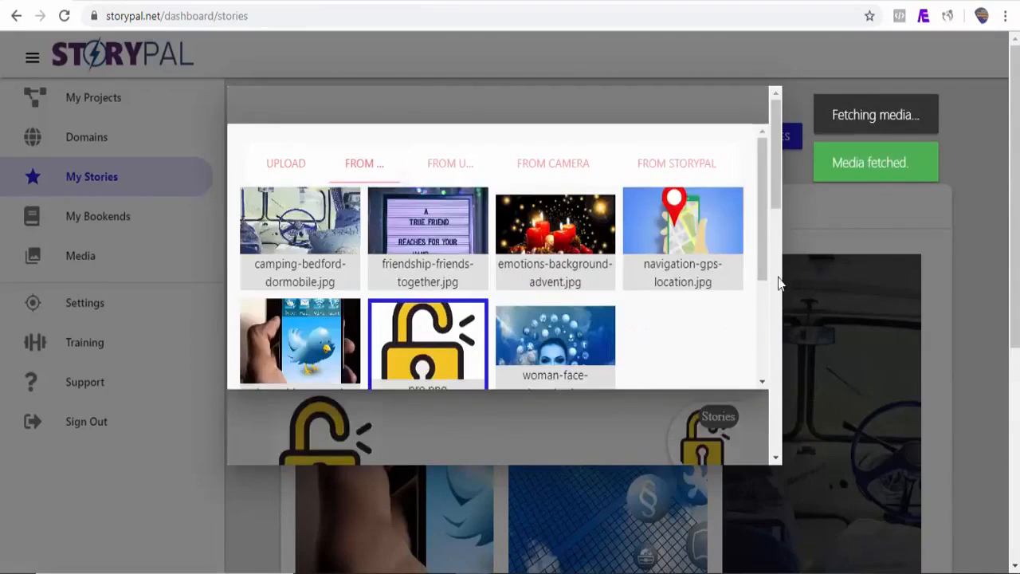
scroll(757, 278, "down", 5)
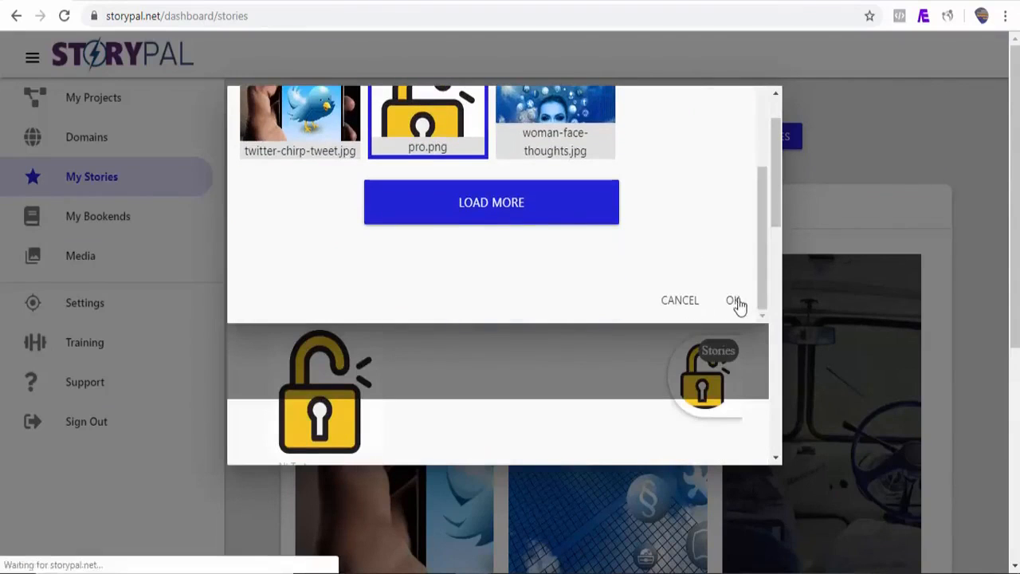
left_click(735, 302)
Copy the embeddable widget's share code into a new Custom HTML block below the grid code in the WordPress post
scroll(510, 319, "down", 10)
left_click(354, 374)
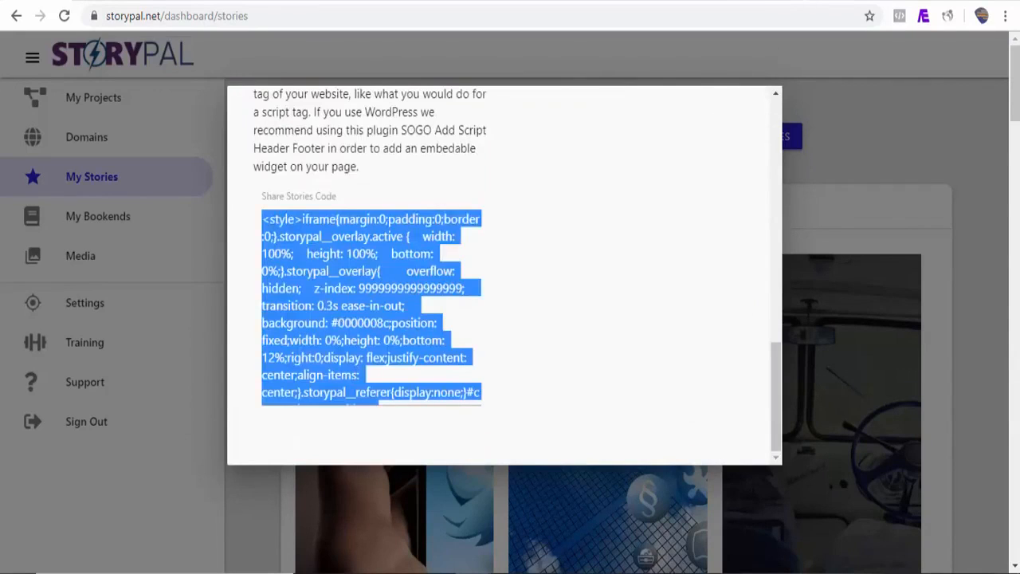
left_click(761, 1)
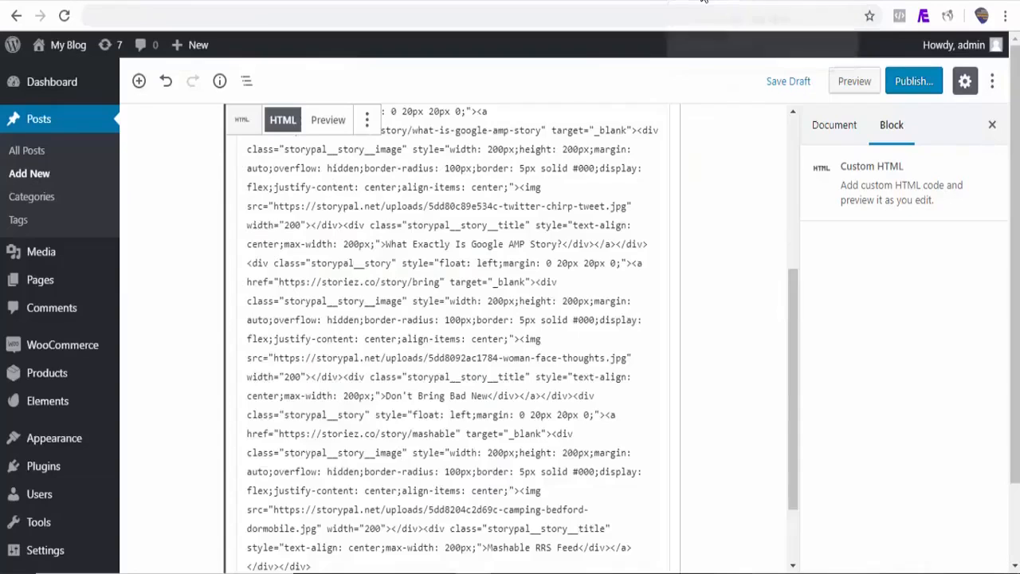
left_click(202, 537)
left_click(226, 318)
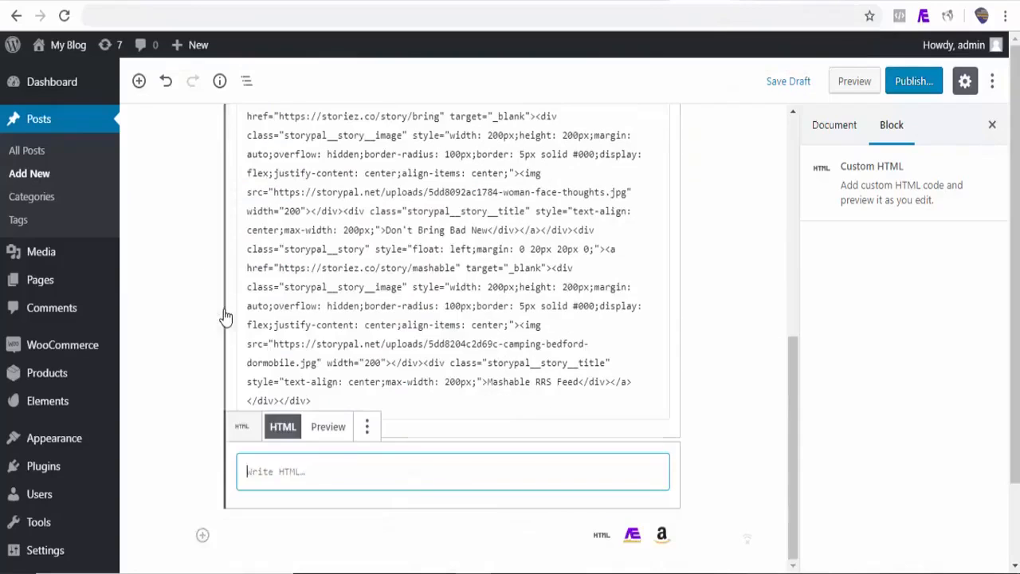
key("ctrl+v")
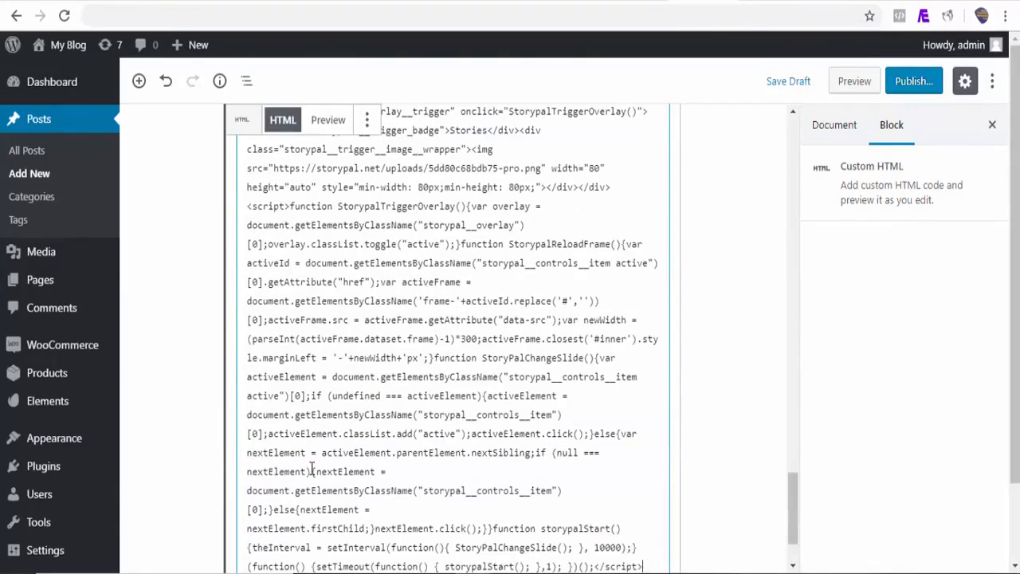
Preview the WordPress post and open the story overlay from the padlock Stories trigger
left_click(855, 81)
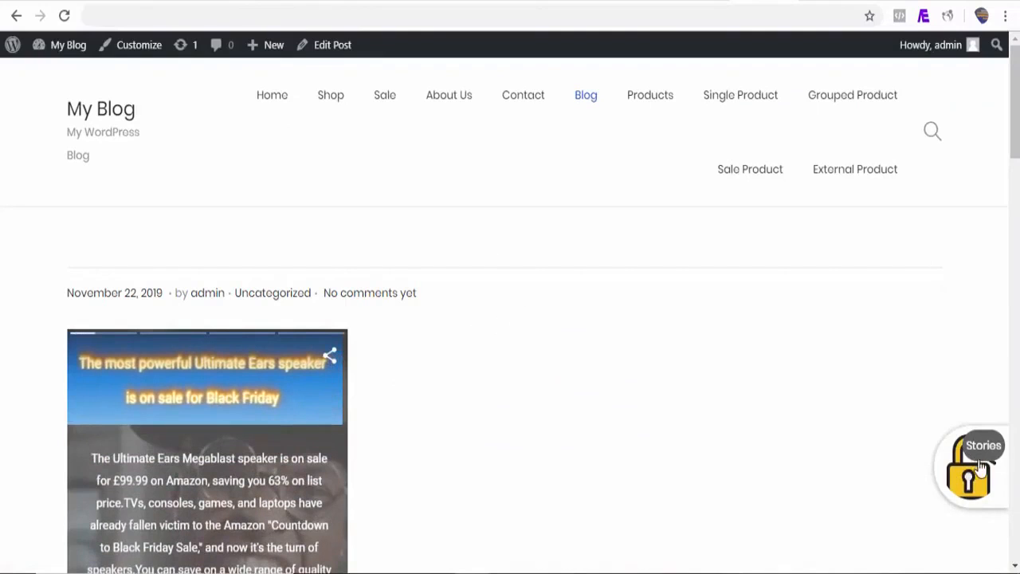
scroll(987, 480, "down", 10)
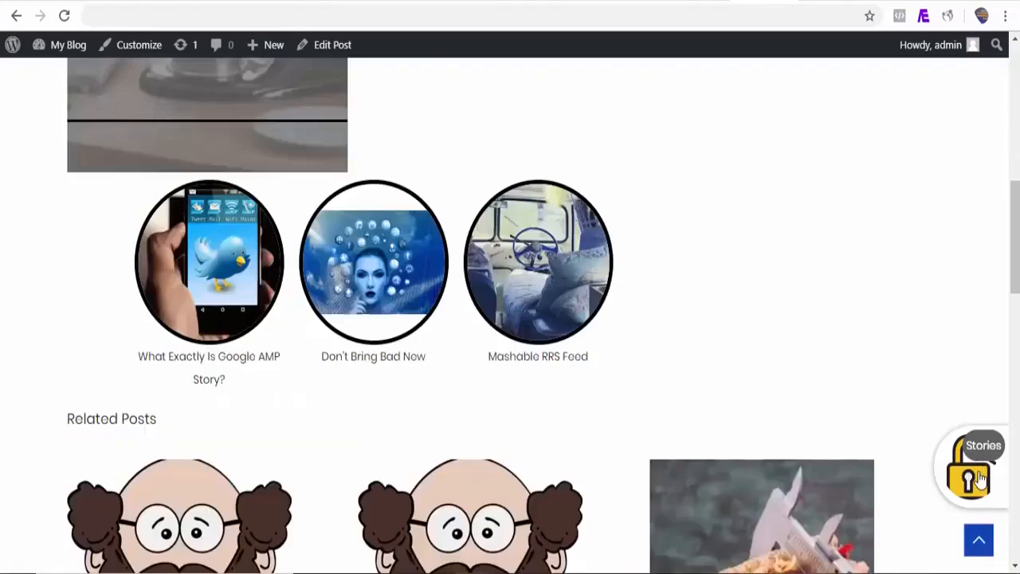
left_click(984, 479)
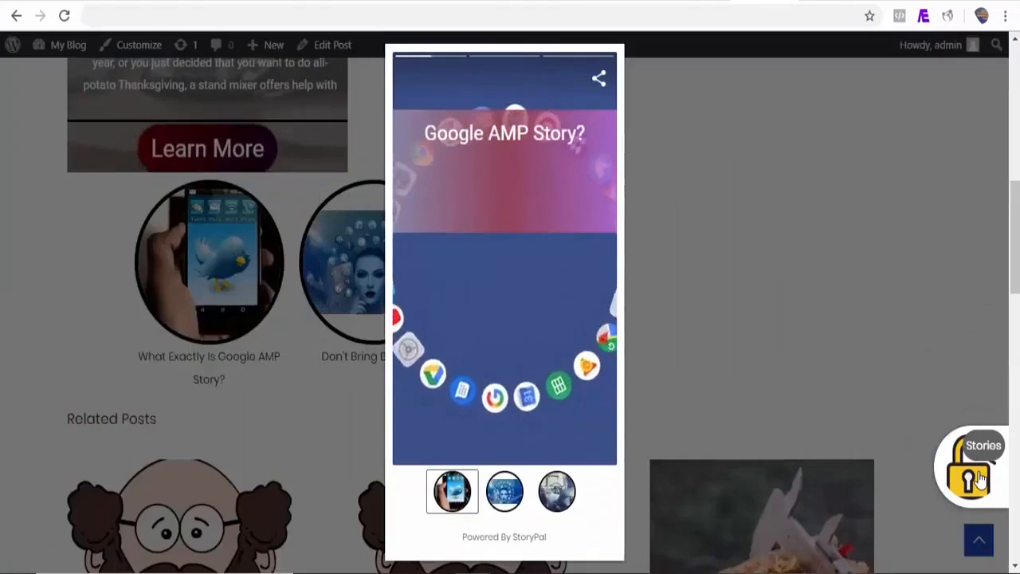